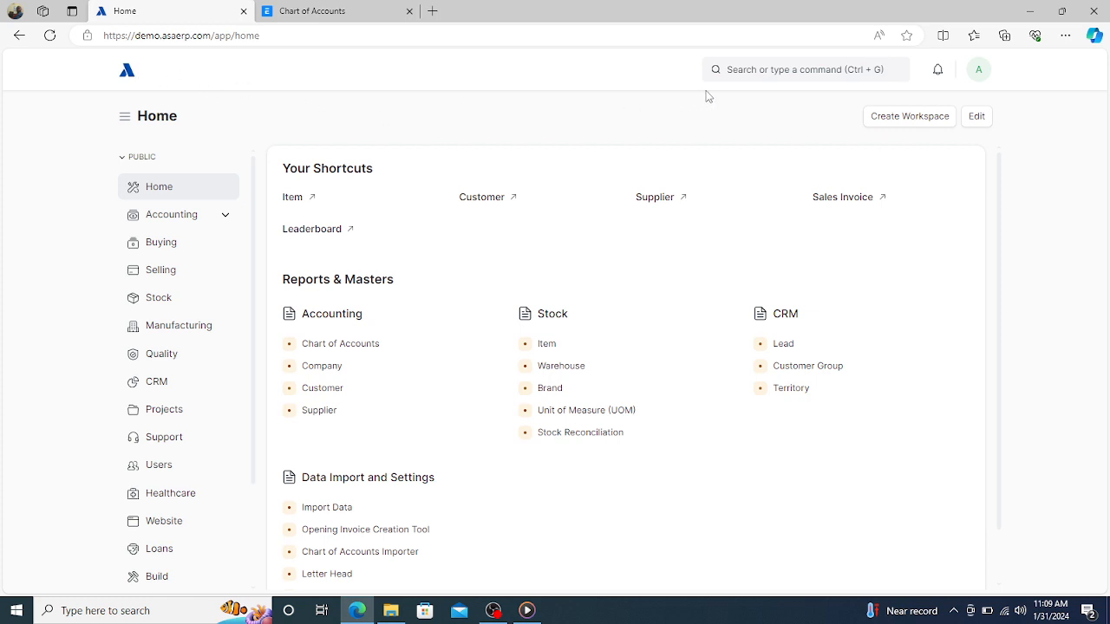
Find the Journal Entry list through a search for "journal en" and start a new journal entry.
{"action": "left_click", "coordinate": [742, 70]}
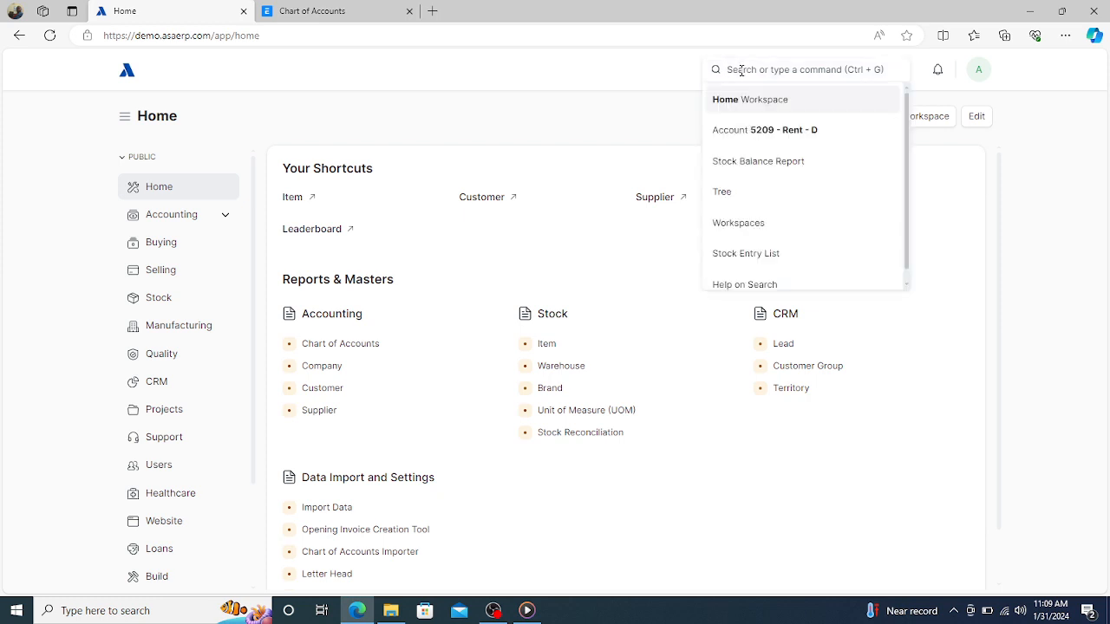
{"action": "type", "text": "jou"}
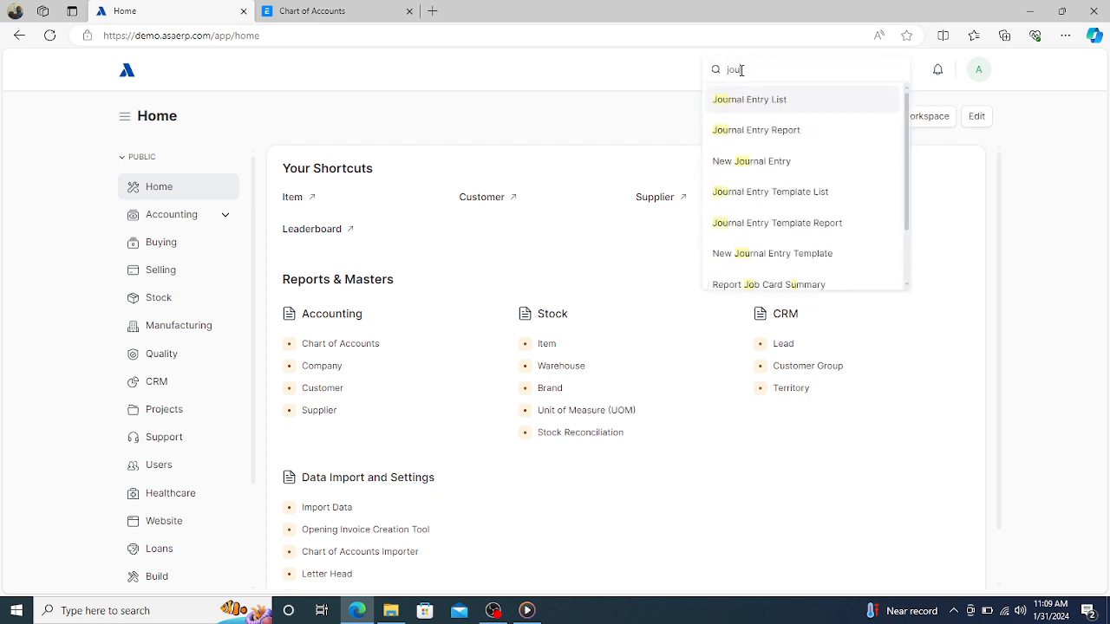
{"action": "type", "text": "rnal en"}
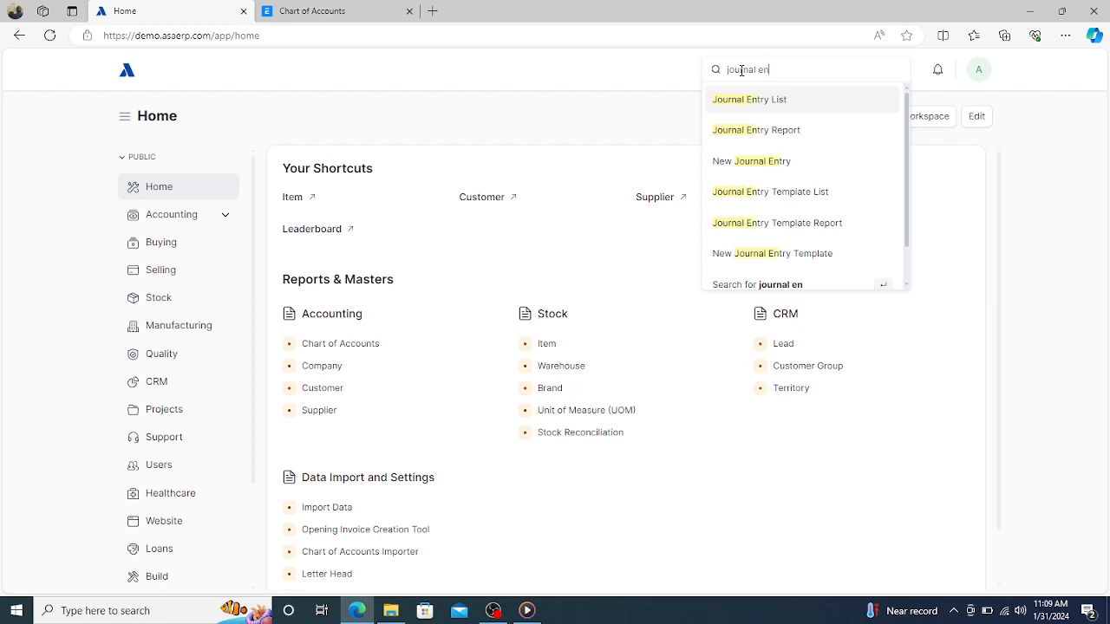
{"action": "left_click", "coordinate": [745, 102]}
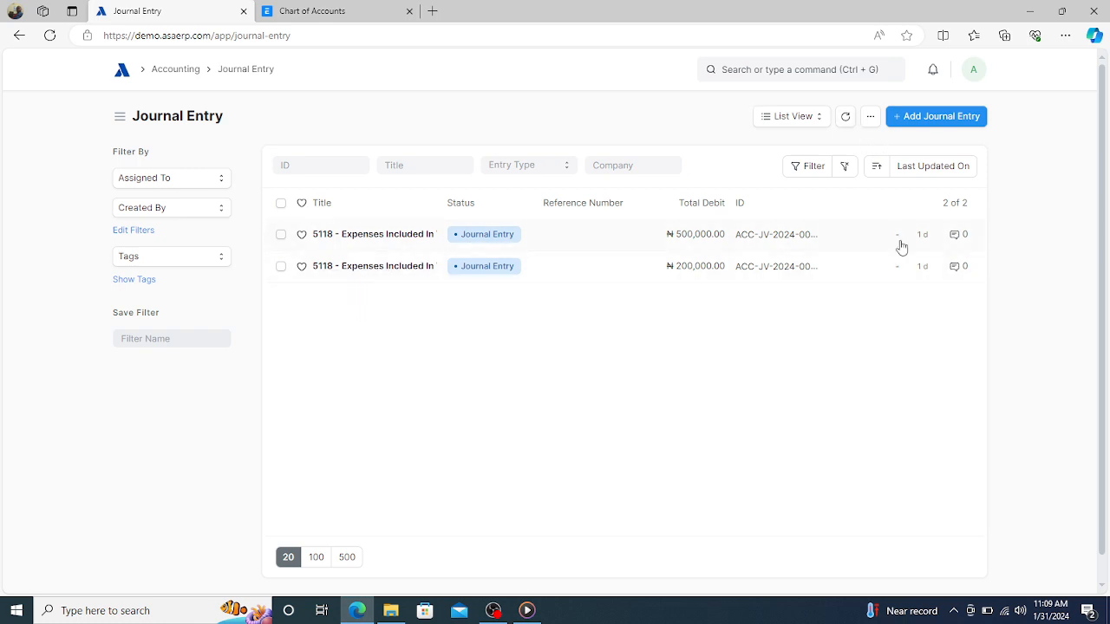
{"action": "left_click", "coordinate": [933, 120]}
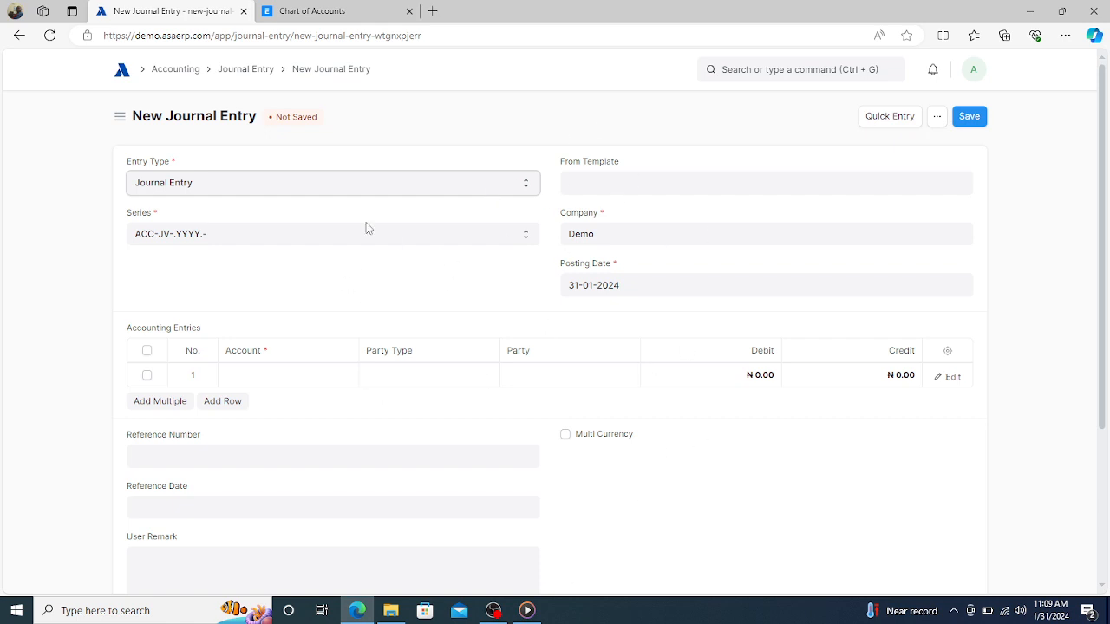
Review the available entry types for the new journal entry, leaving Journal Entry selected.
{"action": "left_click", "coordinate": [226, 187]}
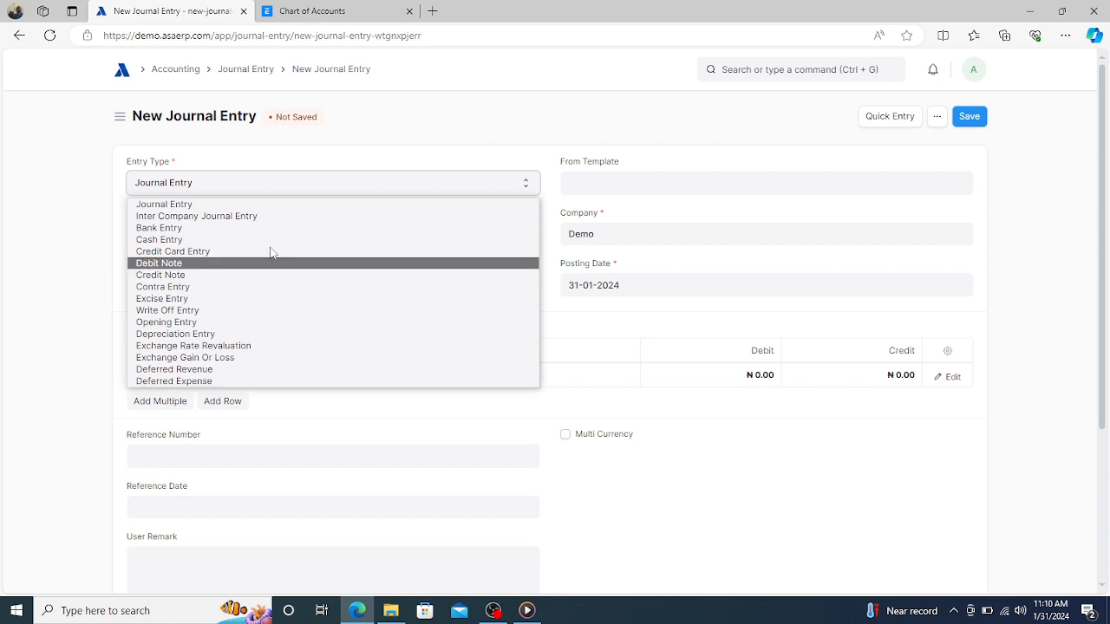
{"action": "left_click", "coordinate": [320, 159]}
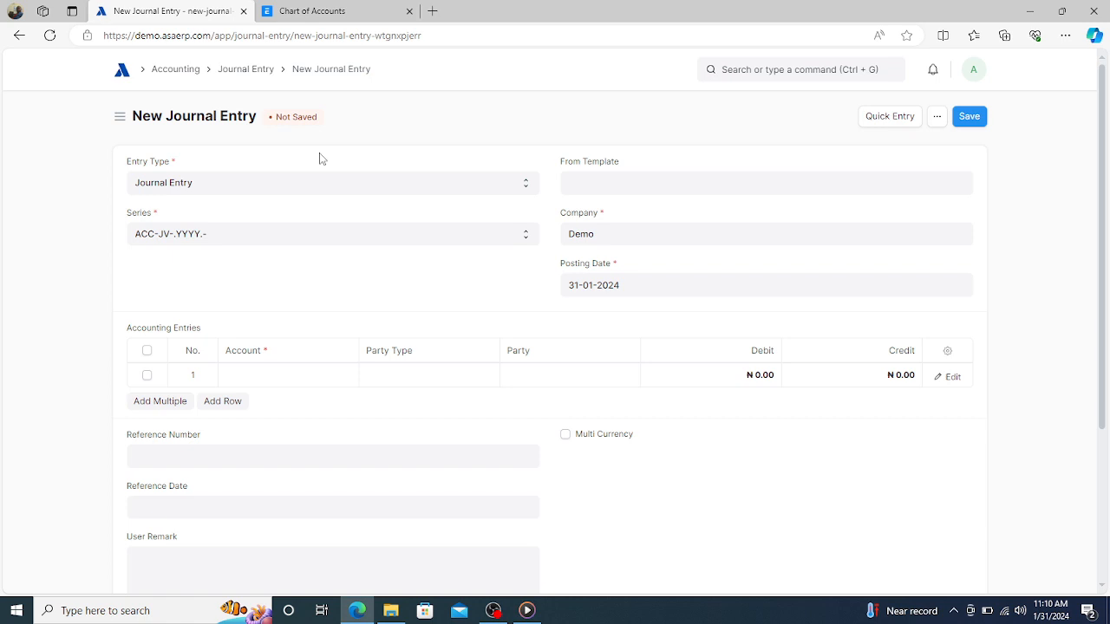
{"action": "left_click", "coordinate": [257, 188]}
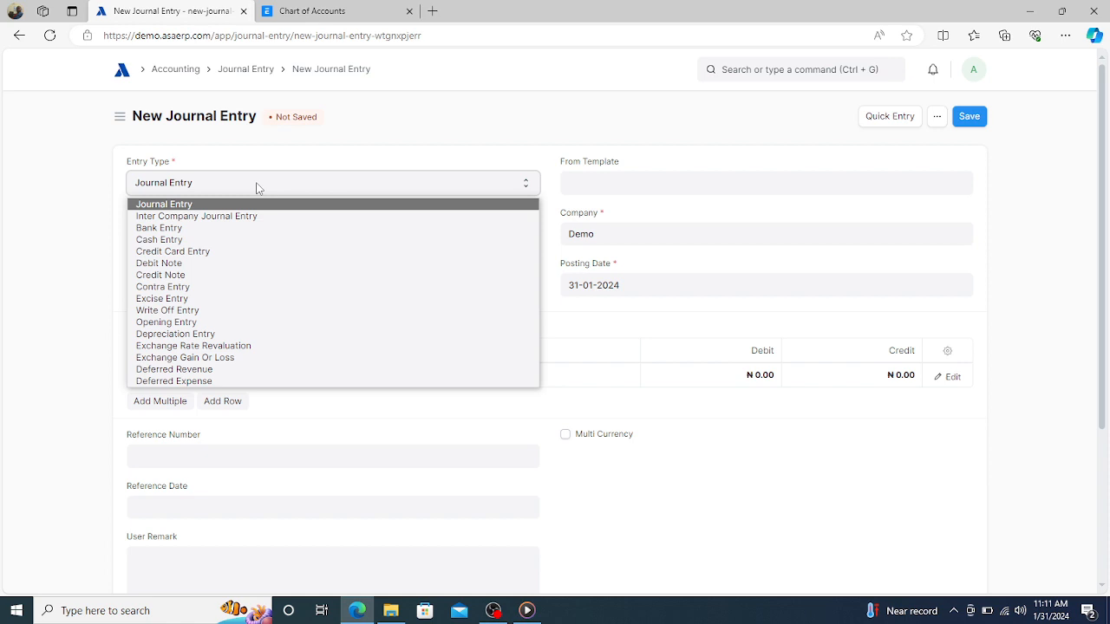
{"action": "left_click", "coordinate": [257, 188]}
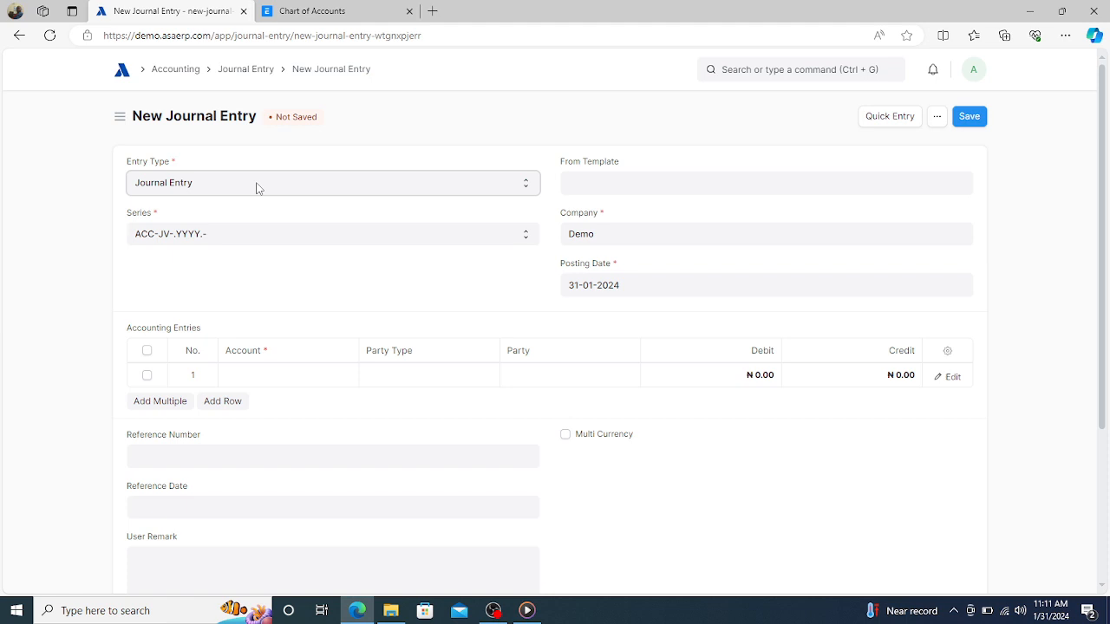
Try 04-01-2024 as the posting date and set it back to 31-01-2024.
{"action": "left_click", "coordinate": [657, 290]}
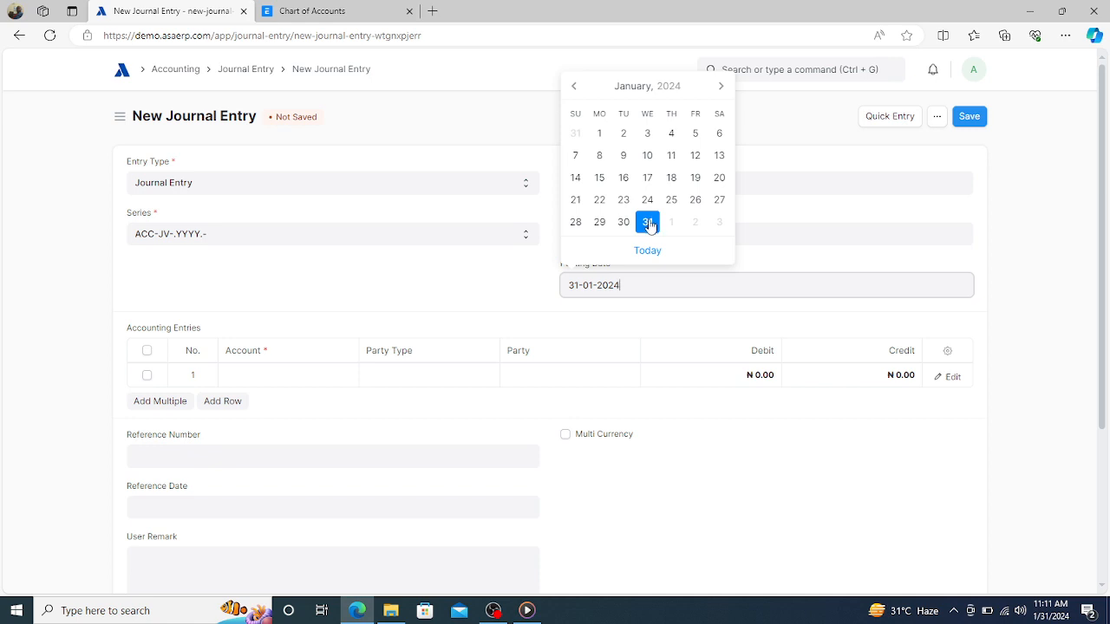
{"action": "left_click", "coordinate": [673, 136]}
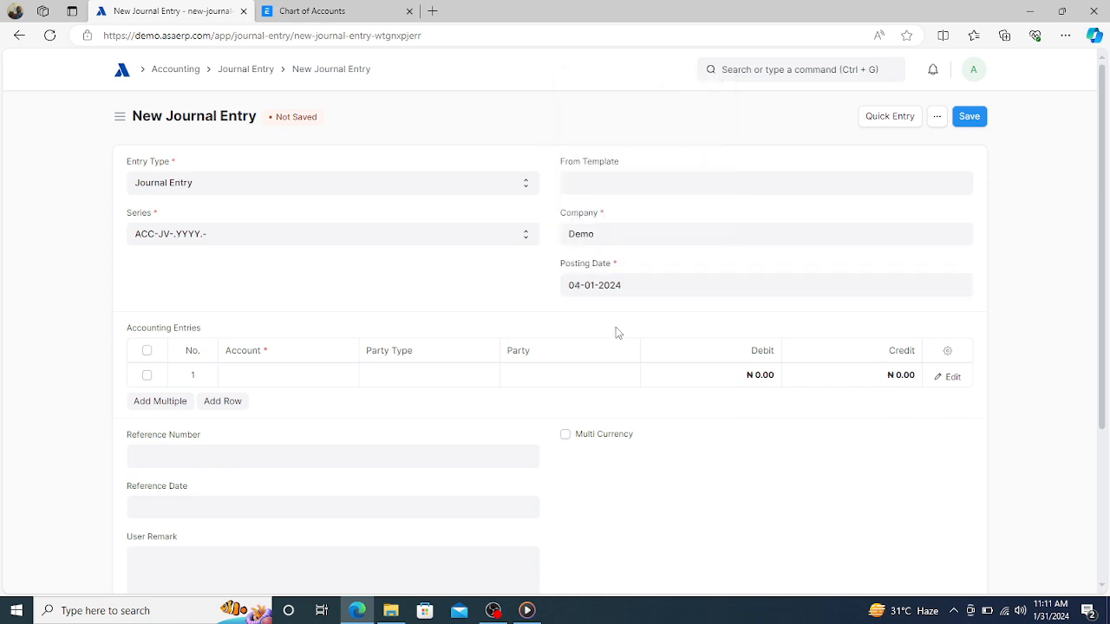
{"action": "left_click", "coordinate": [645, 289]}
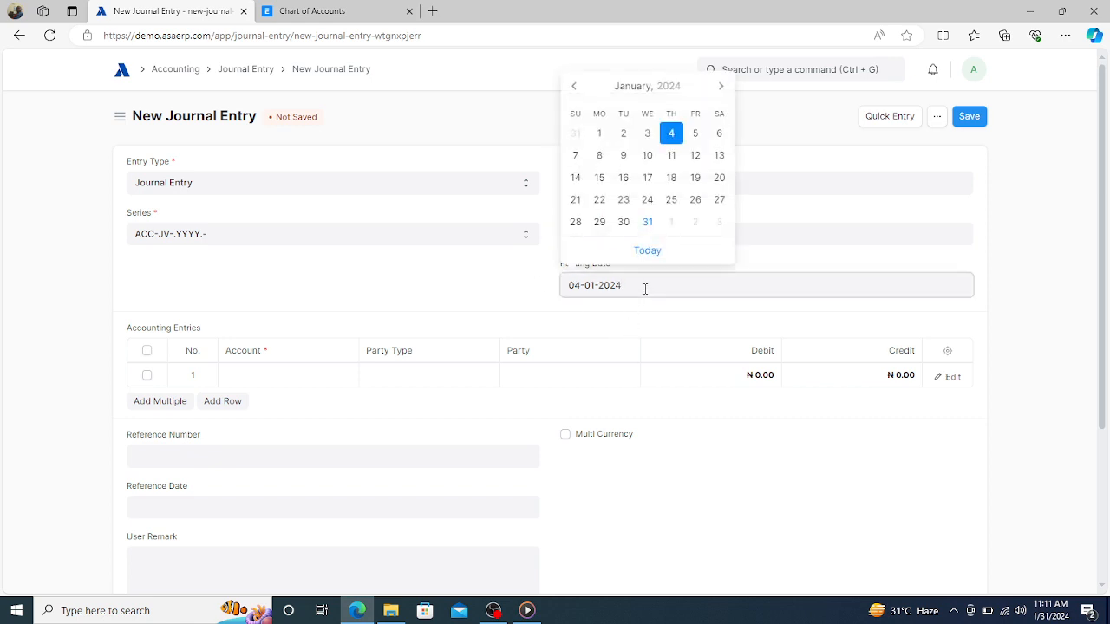
{"action": "left_click", "coordinate": [723, 90]}
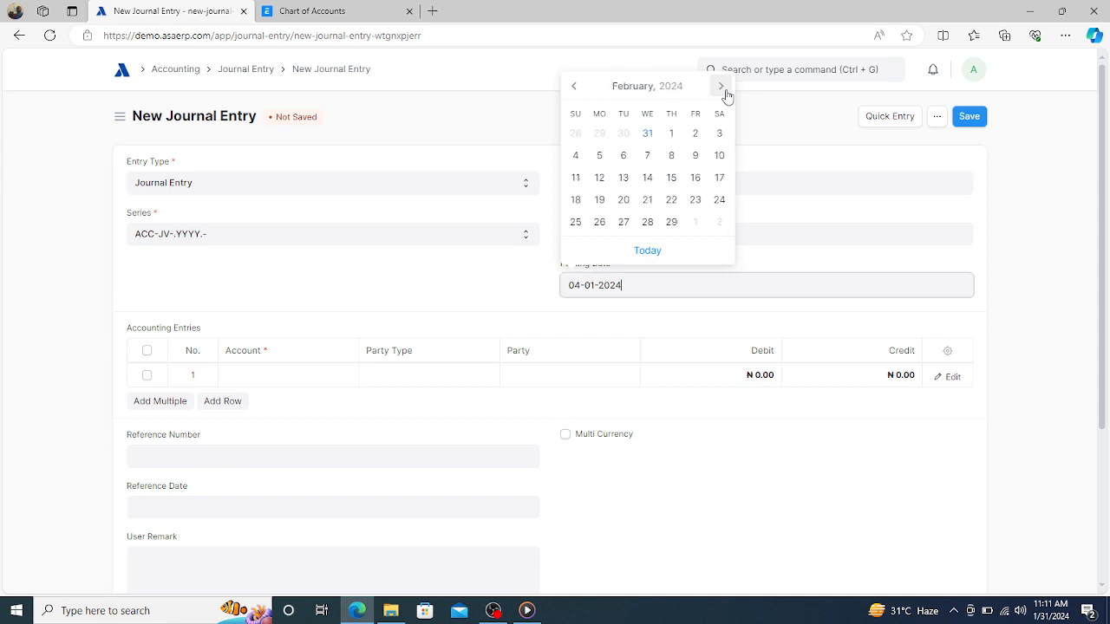
{"action": "left_click", "coordinate": [574, 86]}
{"action": "left_click", "coordinate": [574, 86]}
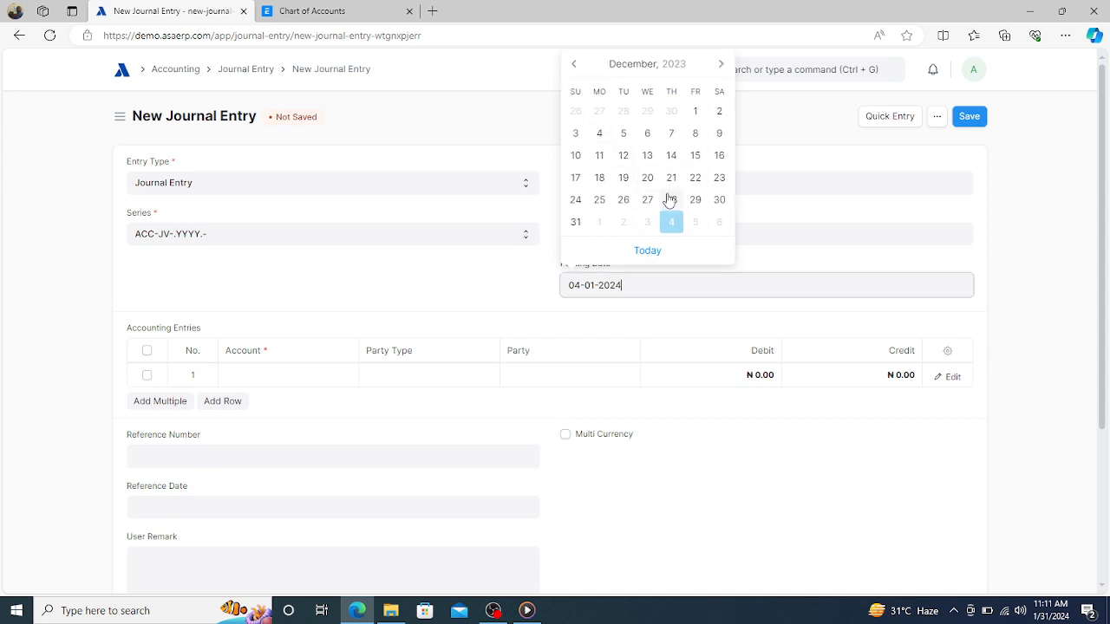
{"action": "left_click", "coordinate": [723, 66]}
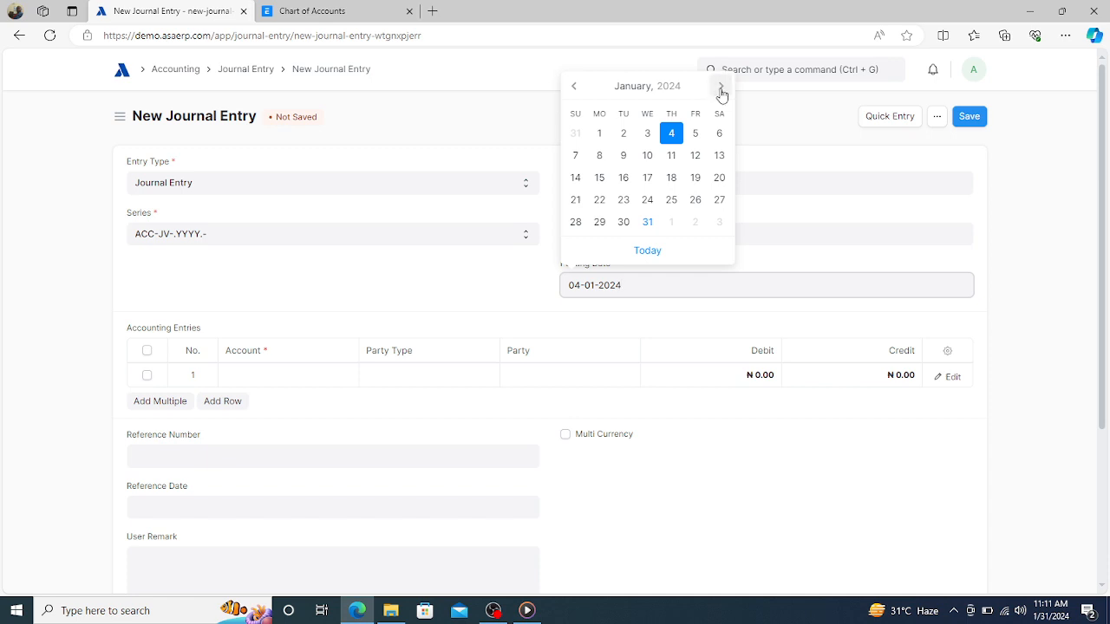
{"action": "left_click", "coordinate": [722, 94]}
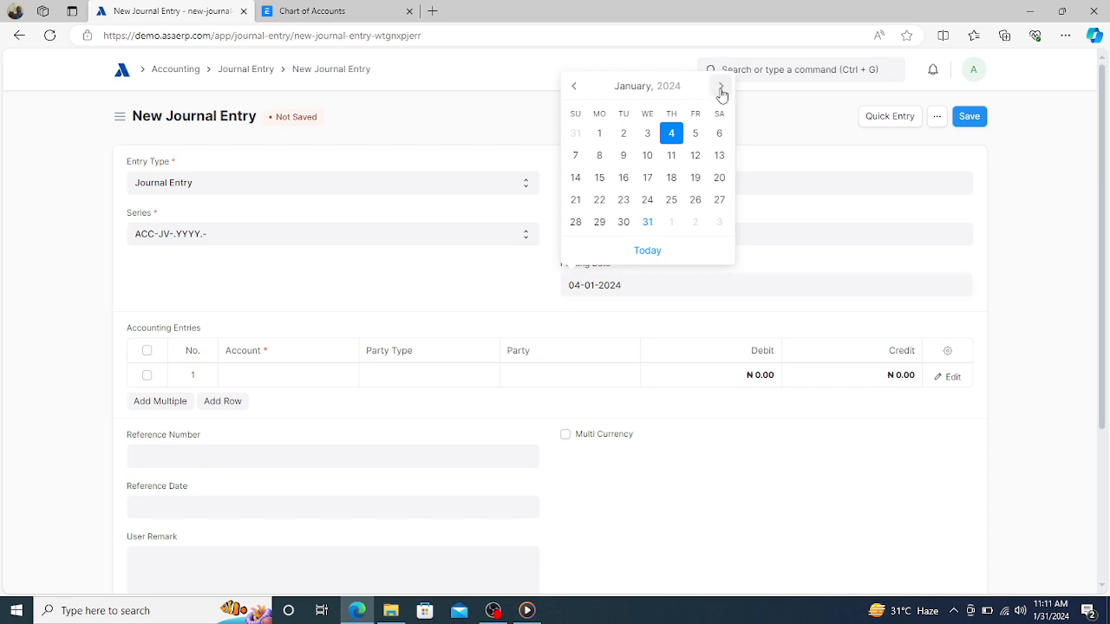
{"action": "left_click", "coordinate": [577, 87]}
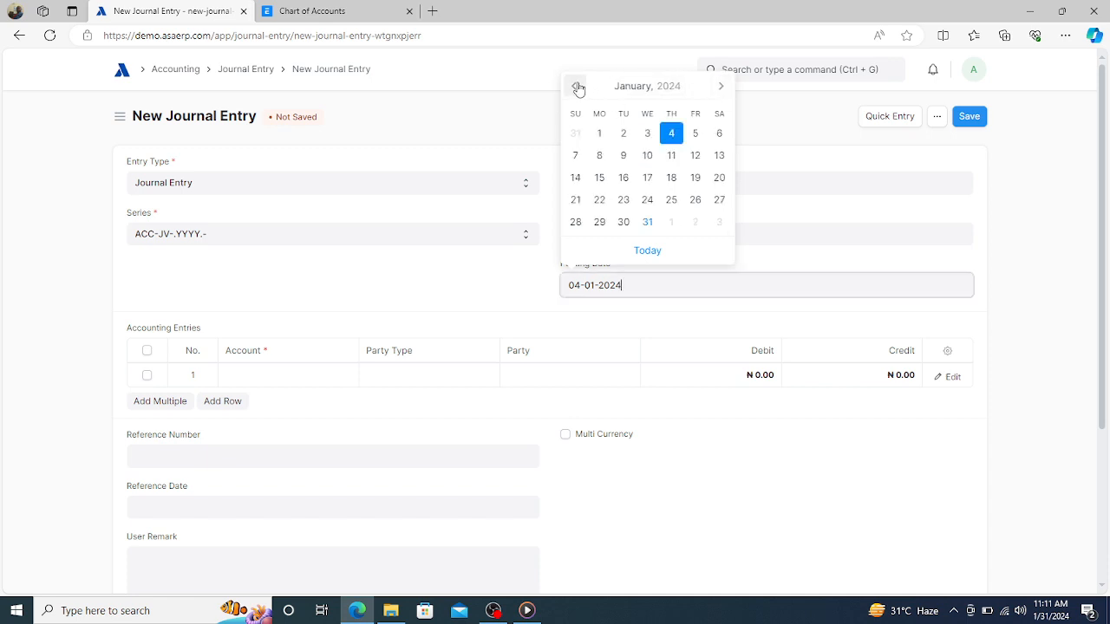
{"action": "left_click", "coordinate": [648, 223]}
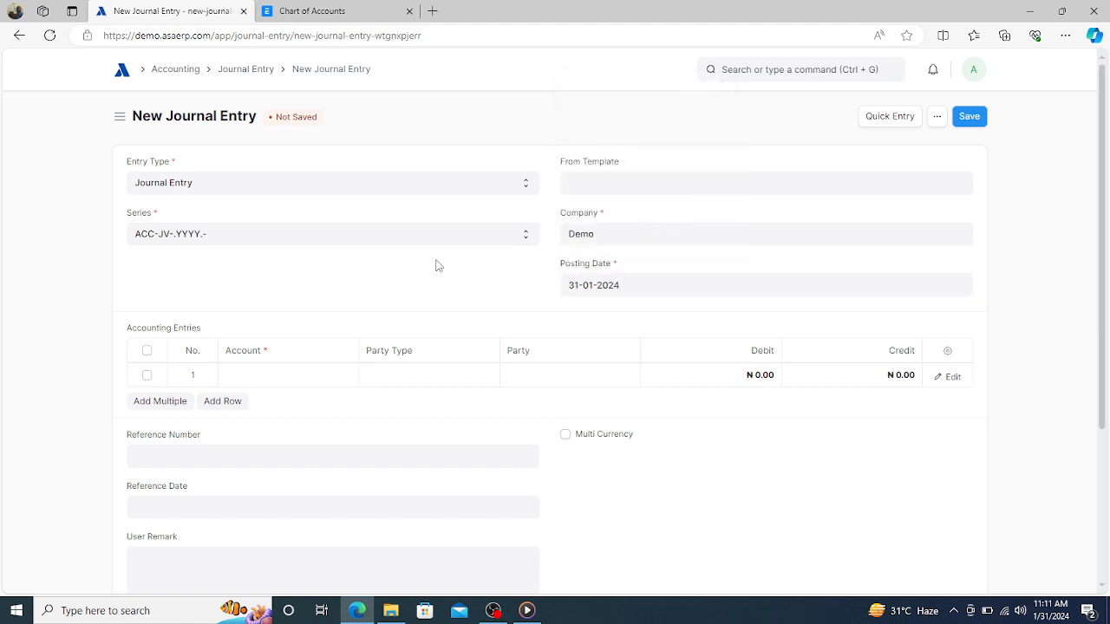
Search the account options in the first accounting entries row for "rent" and "sala" without choosing one.
{"action": "scroll", "coordinate": [438, 266], "scroll_direction": "down", "scroll_amount": 1}
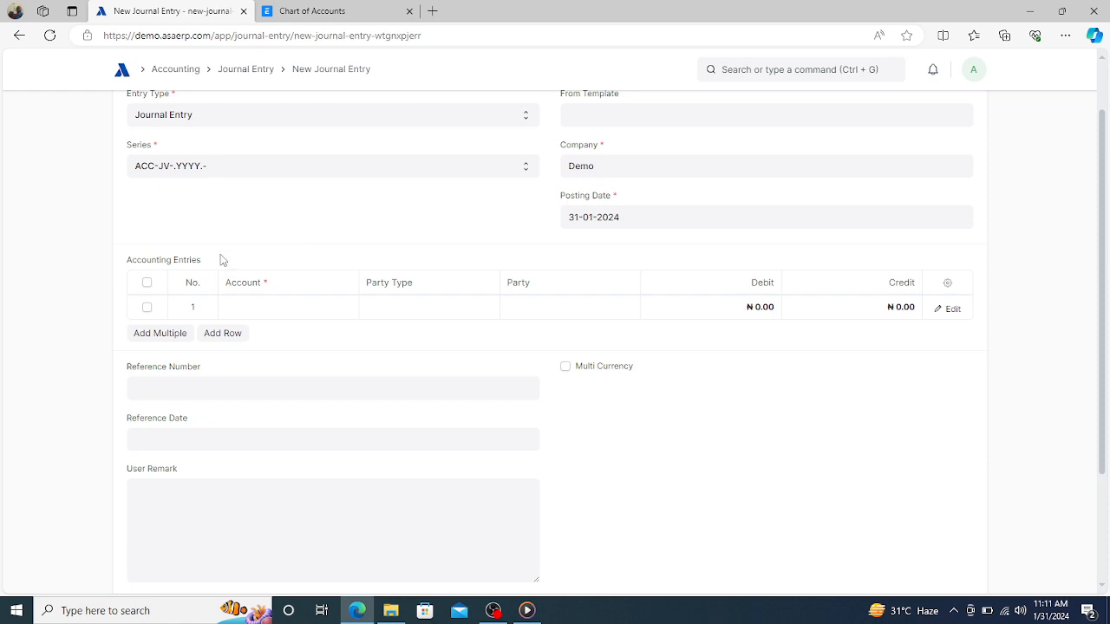
{"action": "left_click", "coordinate": [268, 309]}
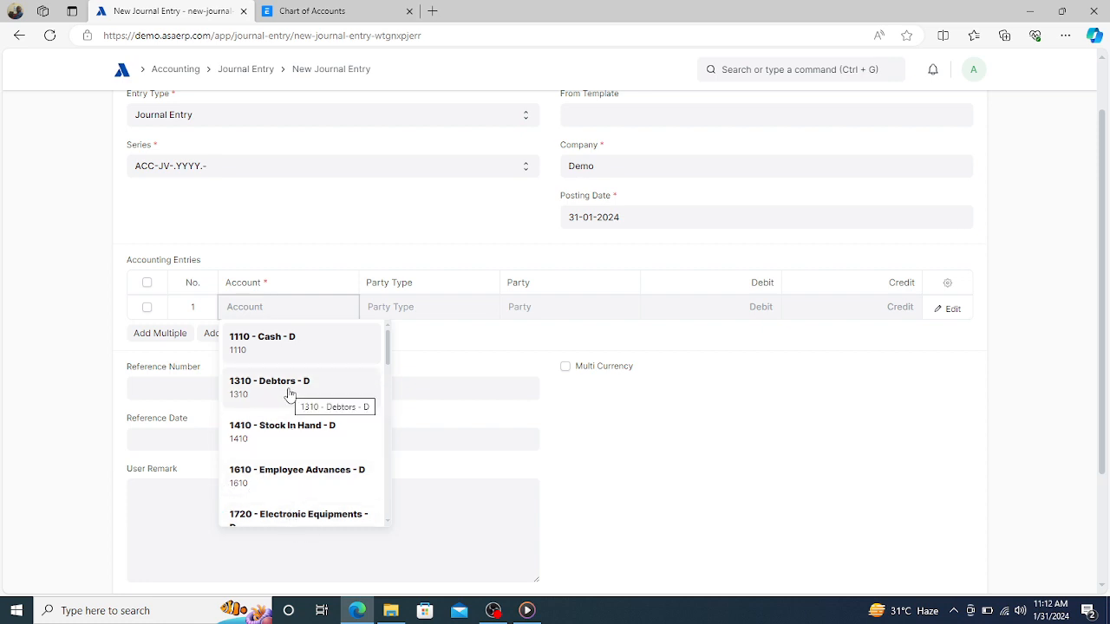
{"action": "type", "text": "rent"}
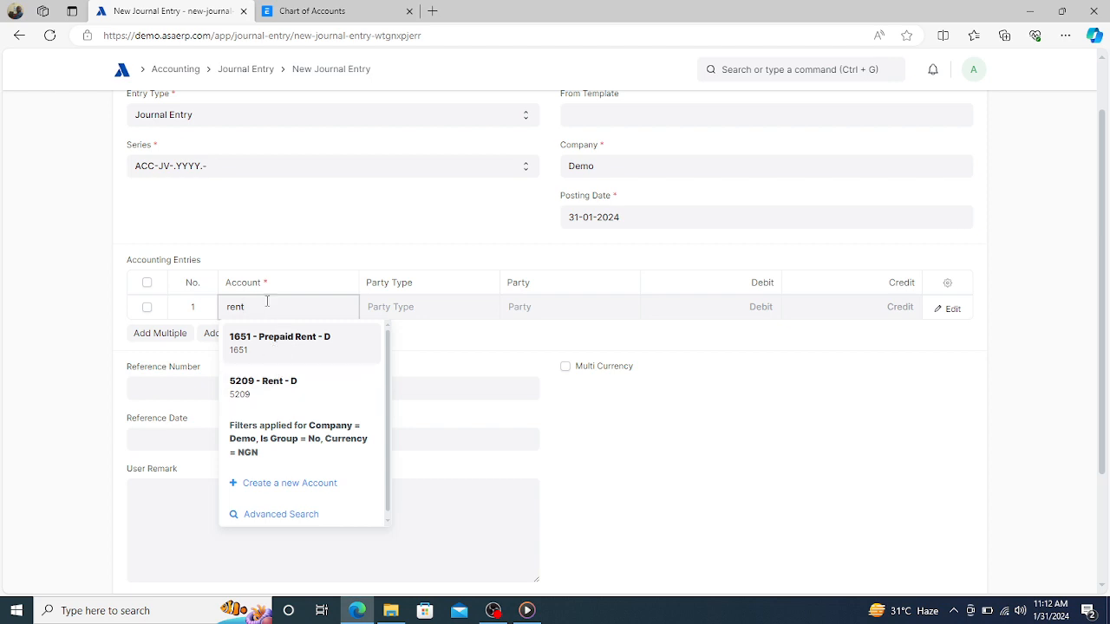
{"action": "key", "text": "BackSpace"}
{"action": "key", "text": "BackSpace"}
{"action": "key", "text": "BackSpace"}
{"action": "key", "text": "BackSpace"}
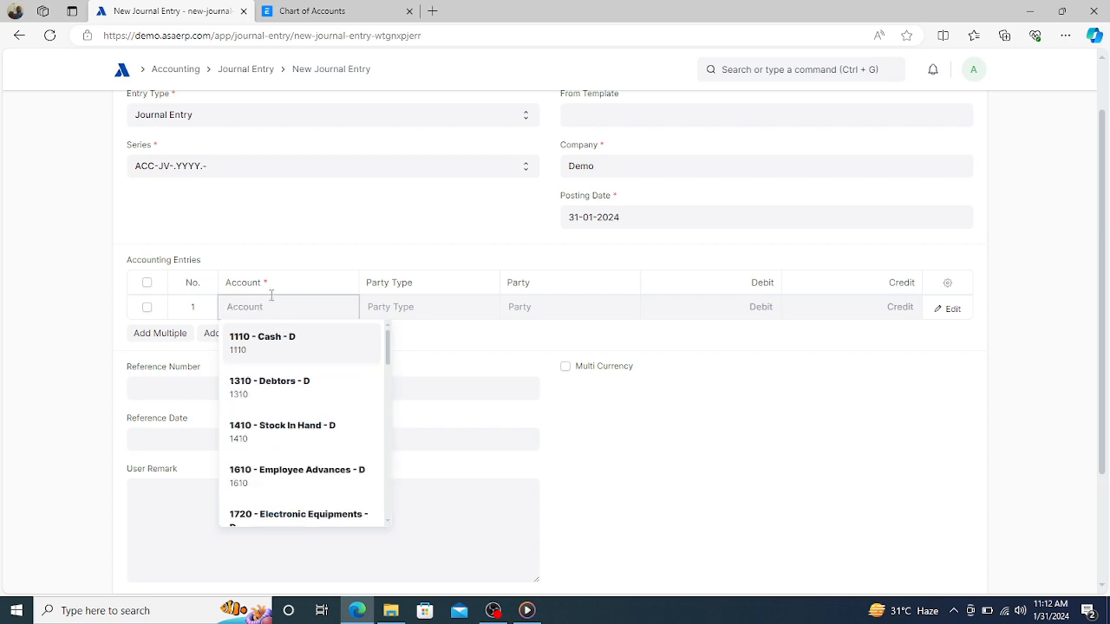
{"action": "type", "text": "sals"}
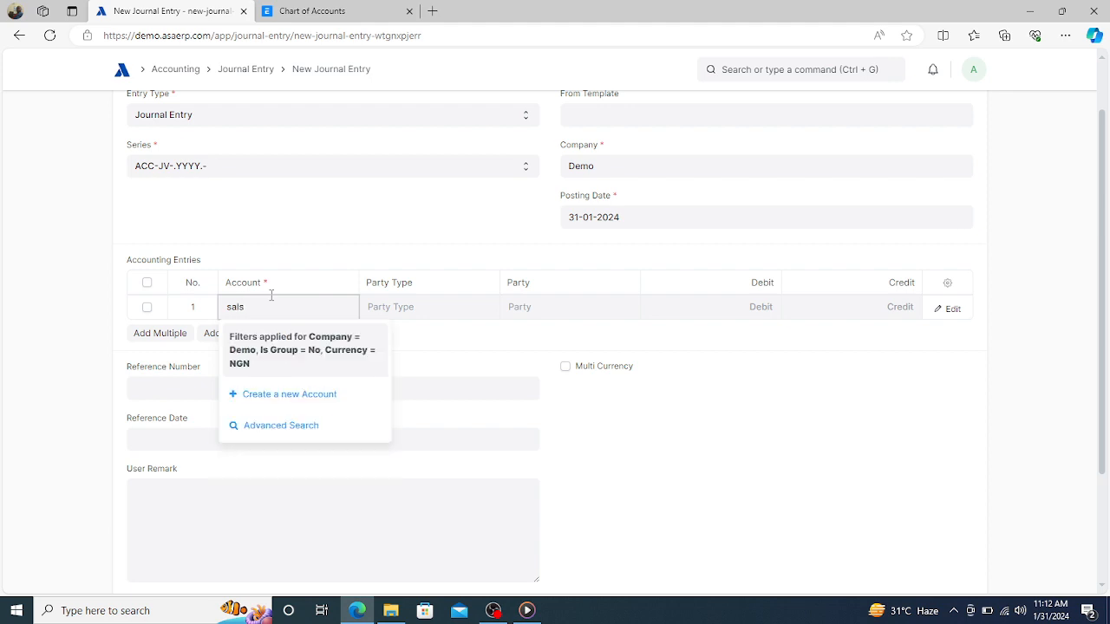
{"action": "key", "text": "BackSpace"}
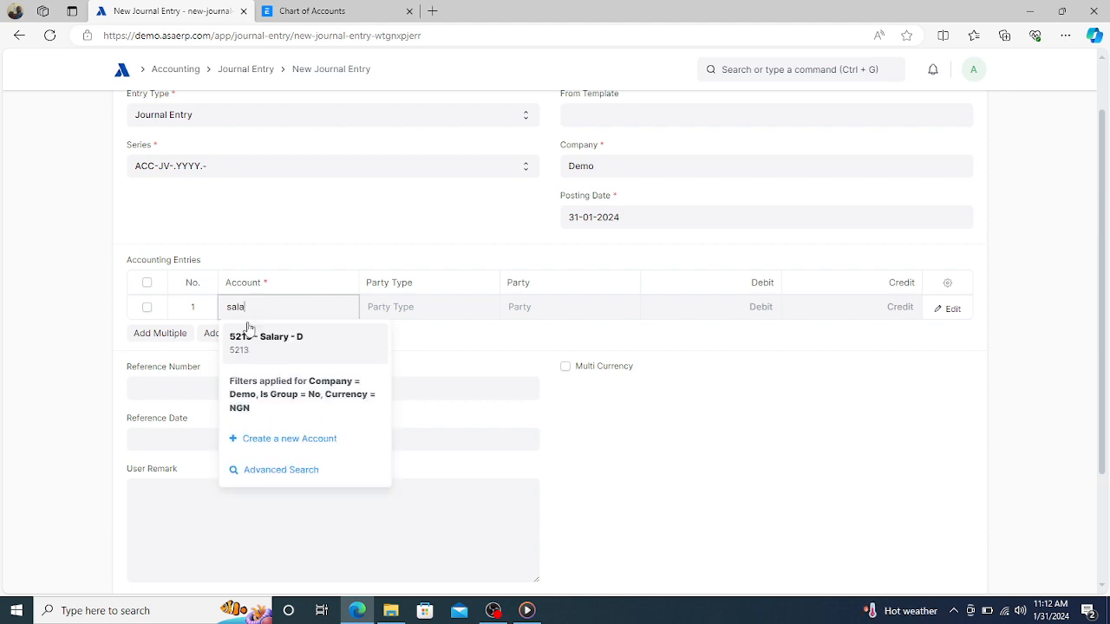
{"action": "left_click", "coordinate": [294, 213]}
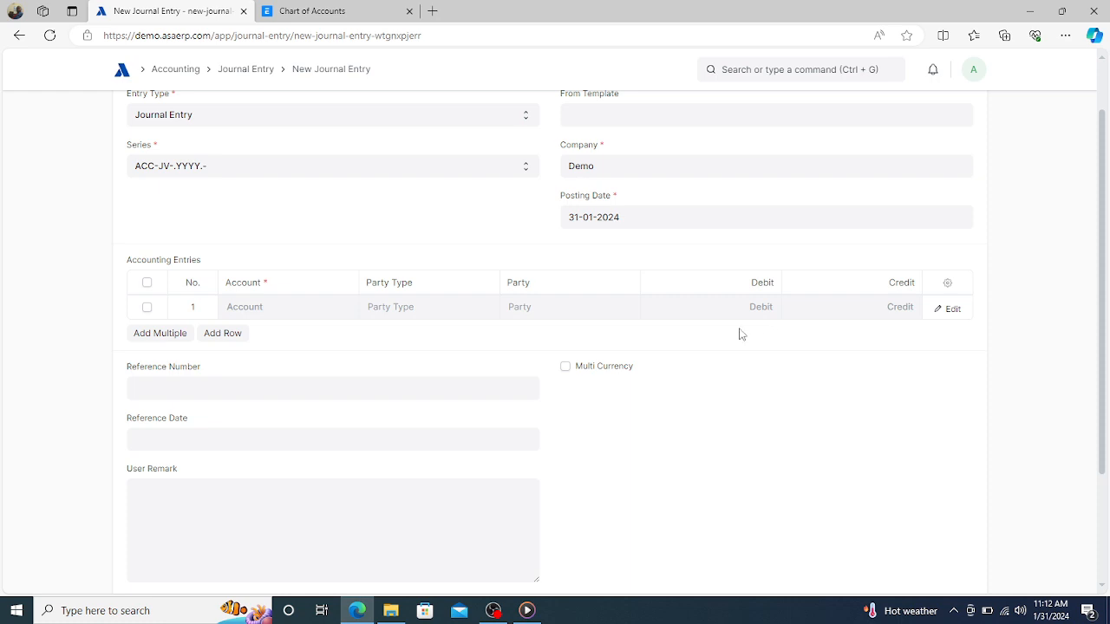
Add empty rows to the Accounting Entries table until it has ten rows.
{"action": "left_click", "coordinate": [231, 334]}
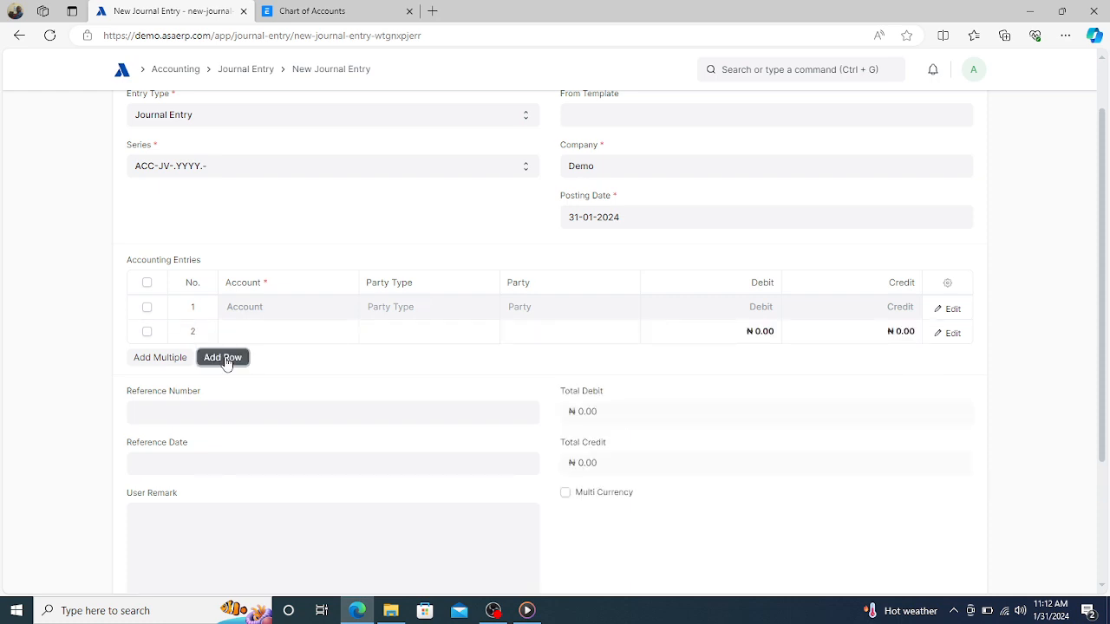
{"action": "left_click", "coordinate": [225, 359]}
{"action": "left_click", "coordinate": [214, 386]}
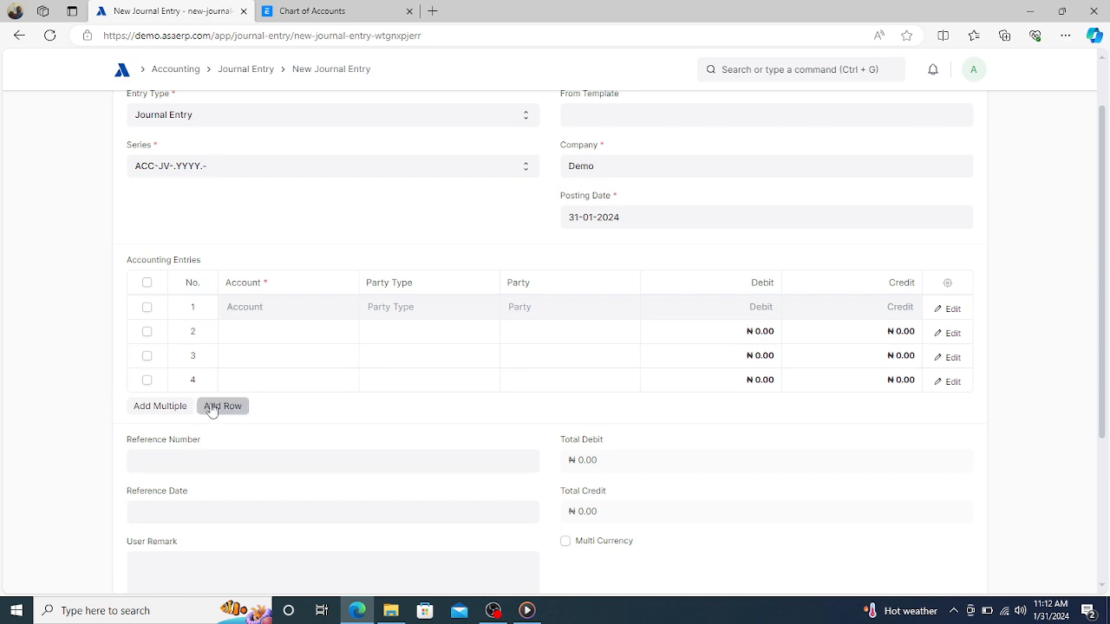
{"action": "left_click", "coordinate": [214, 406]}
{"action": "left_click", "coordinate": [217, 432]}
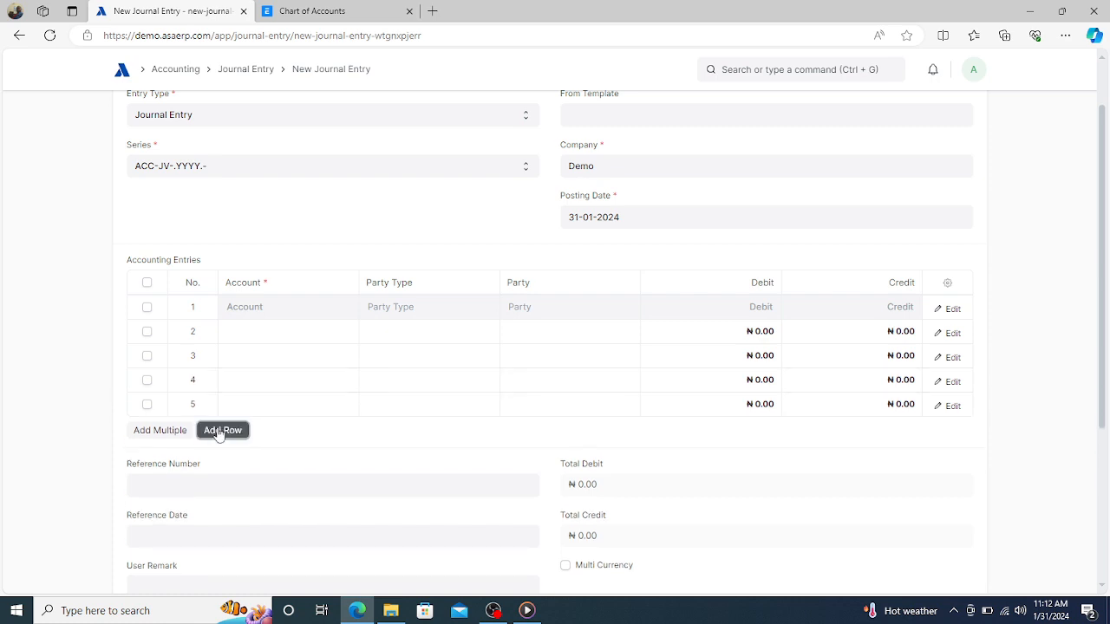
{"action": "left_click", "coordinate": [217, 456]}
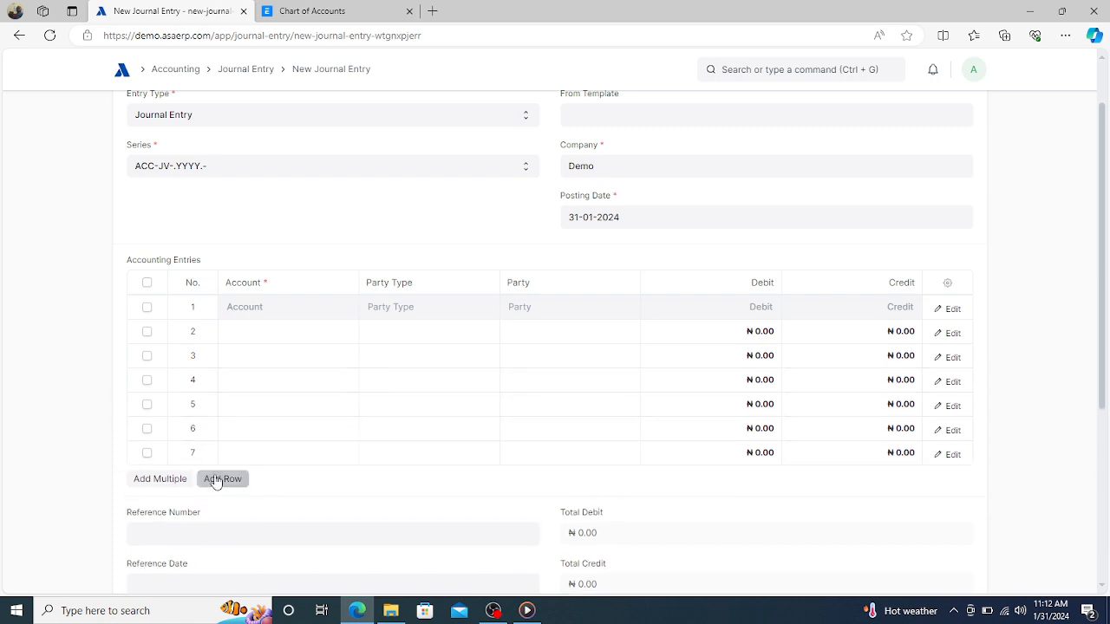
{"action": "left_click", "coordinate": [217, 478]}
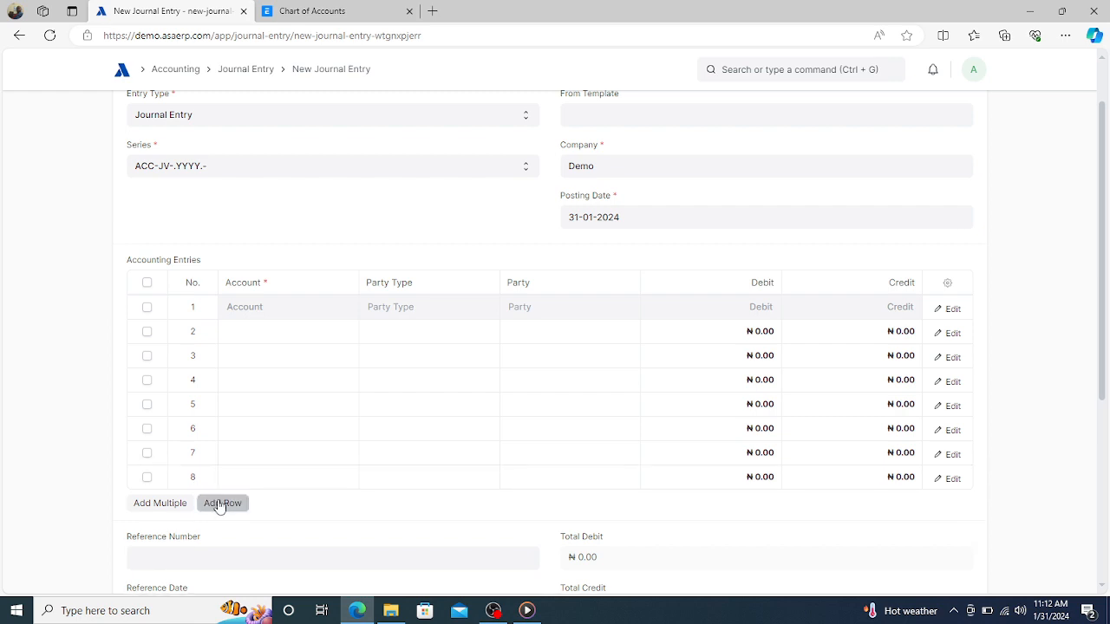
{"action": "left_click", "coordinate": [218, 505]}
{"action": "left_click", "coordinate": [216, 529]}
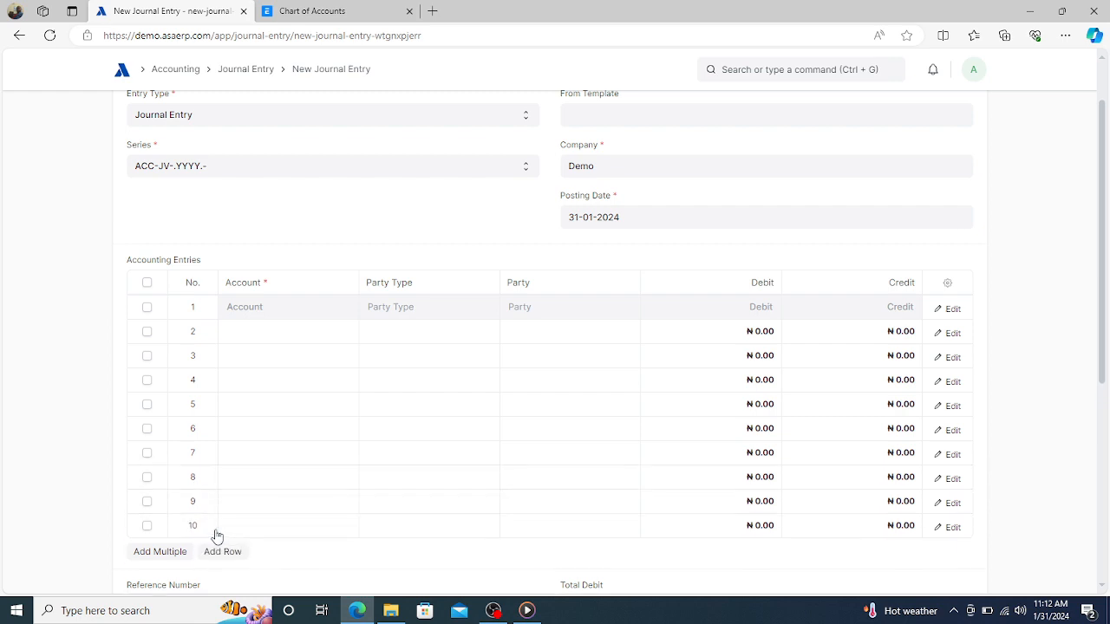
Select all rows in the Accounting Entries table and delete them.
{"action": "left_click", "coordinate": [148, 284]}
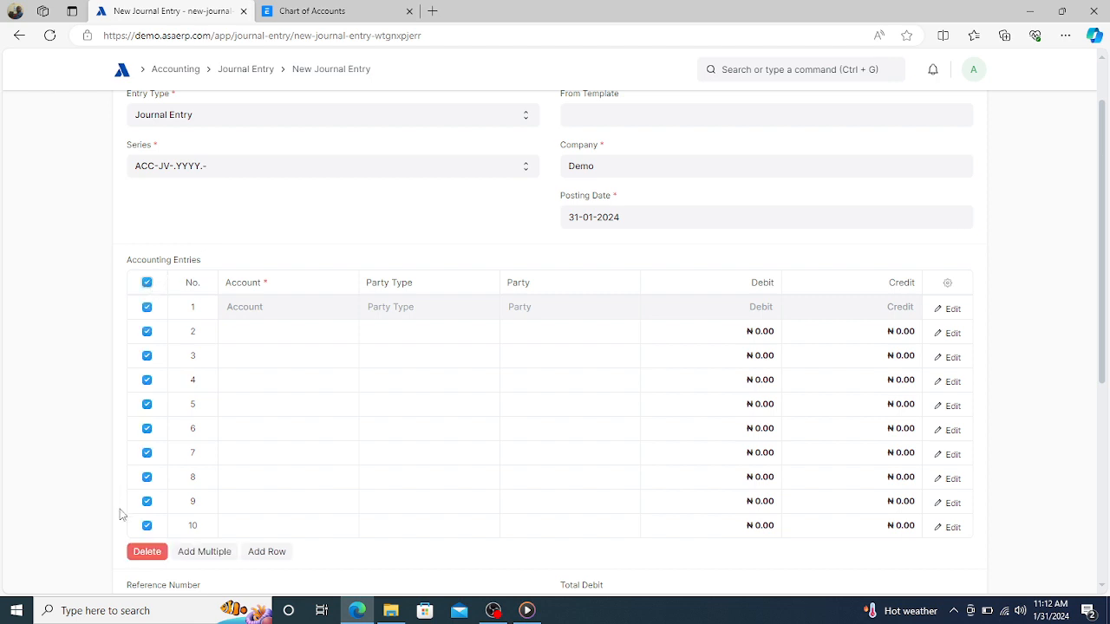
{"action": "left_click", "coordinate": [147, 553]}
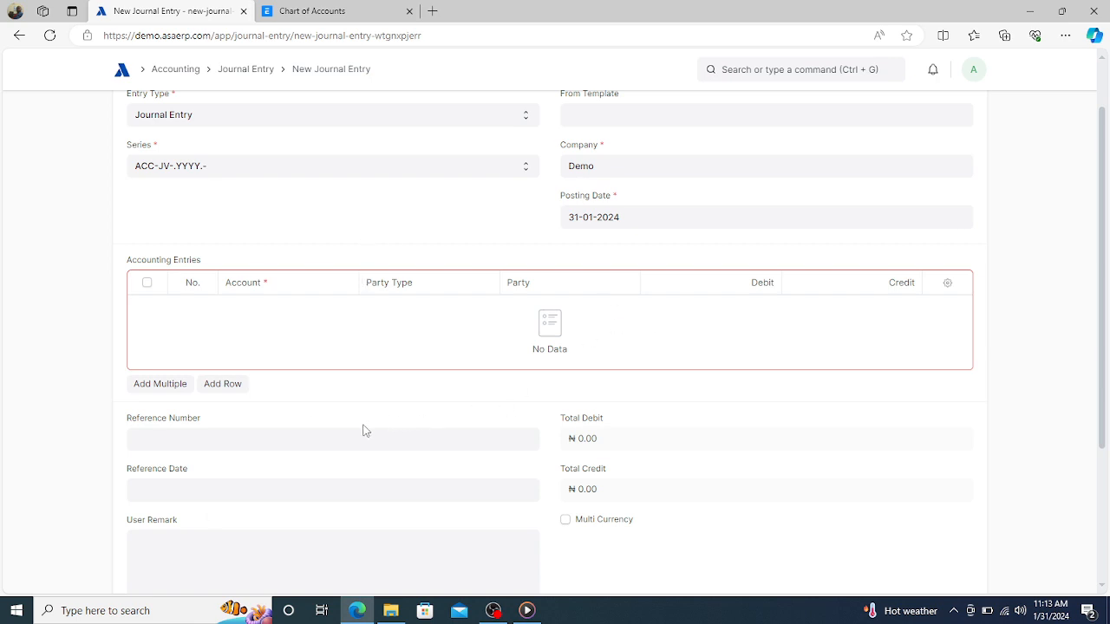
Examine the Reference Number, Reference Date and User Remark fields and the remaining sections of the journal entry form.
{"action": "left_click", "coordinate": [309, 442]}
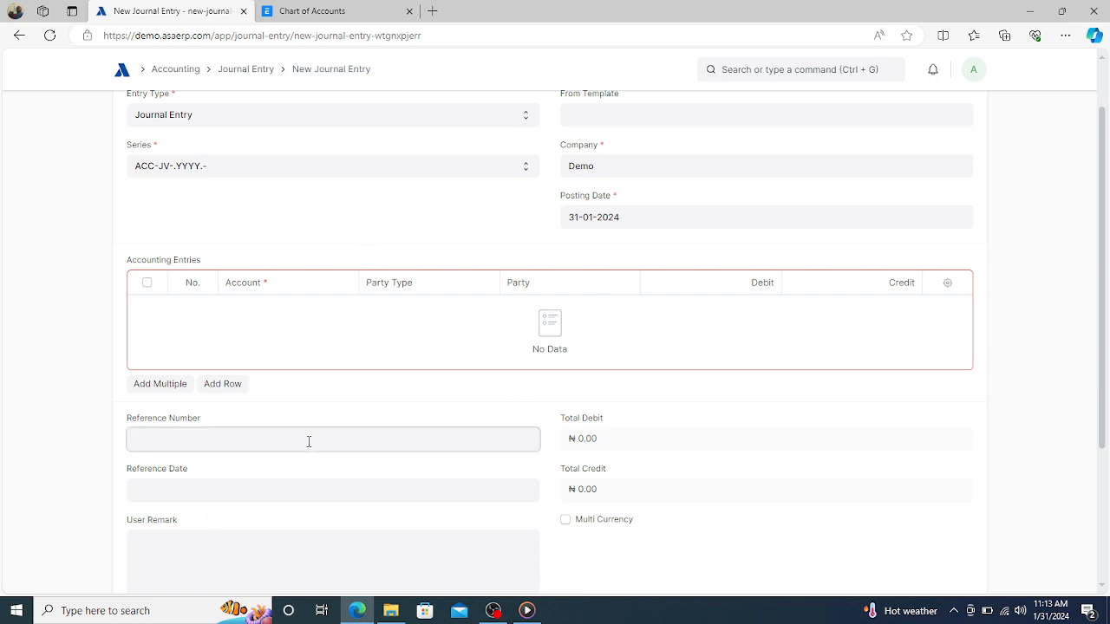
{"action": "left_click", "coordinate": [264, 492]}
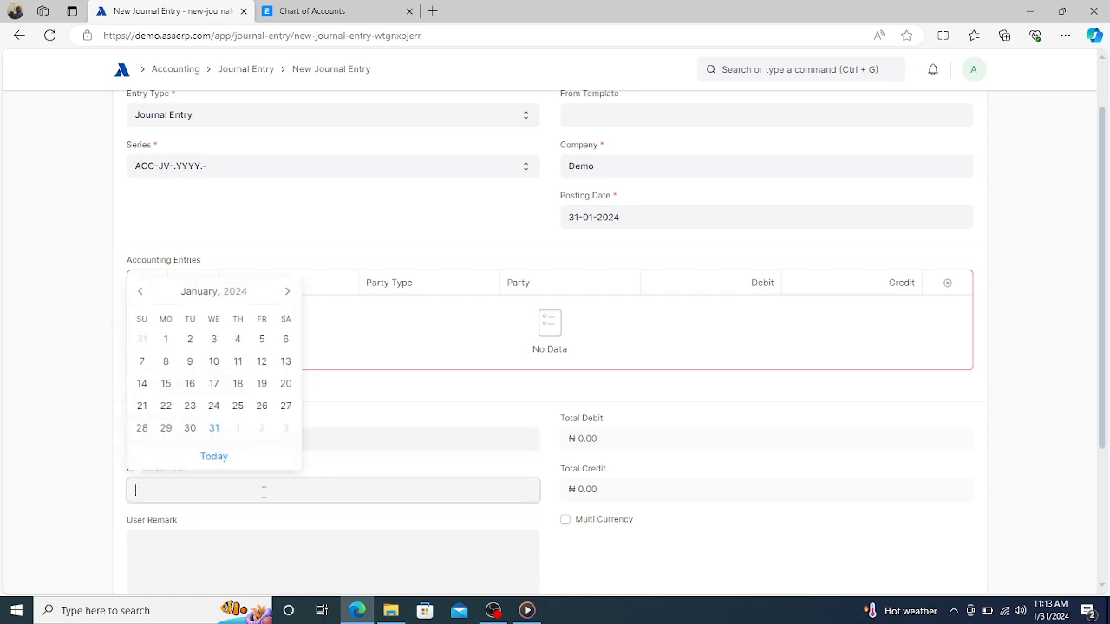
{"action": "left_click", "coordinate": [232, 564]}
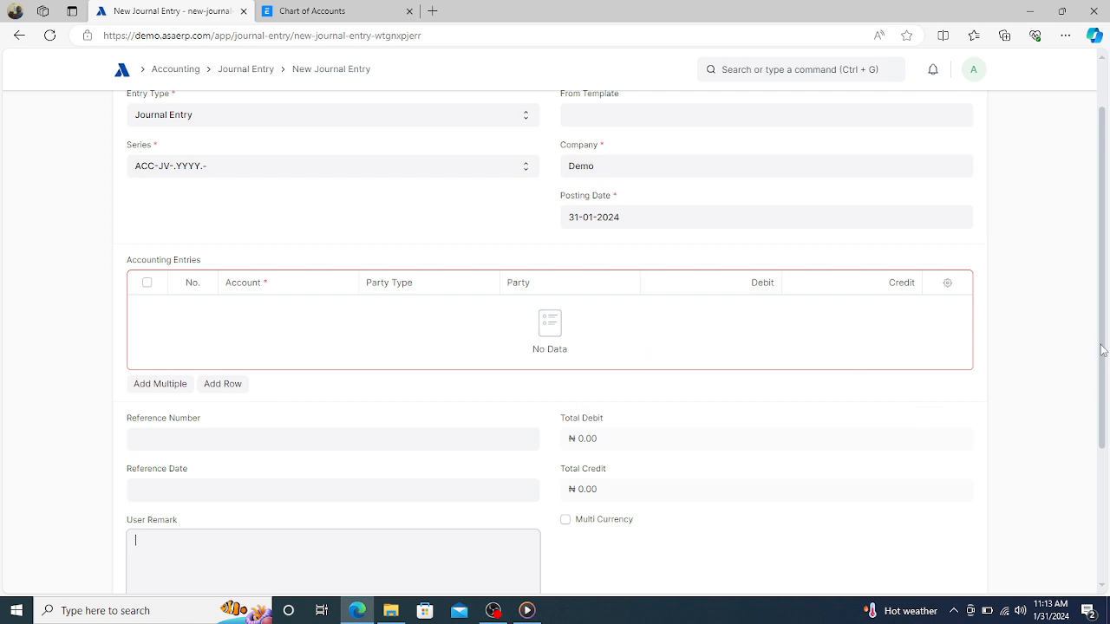
{"action": "left_click_drag", "start_coordinate": [1104, 349], "coordinate": [1078, 422]}
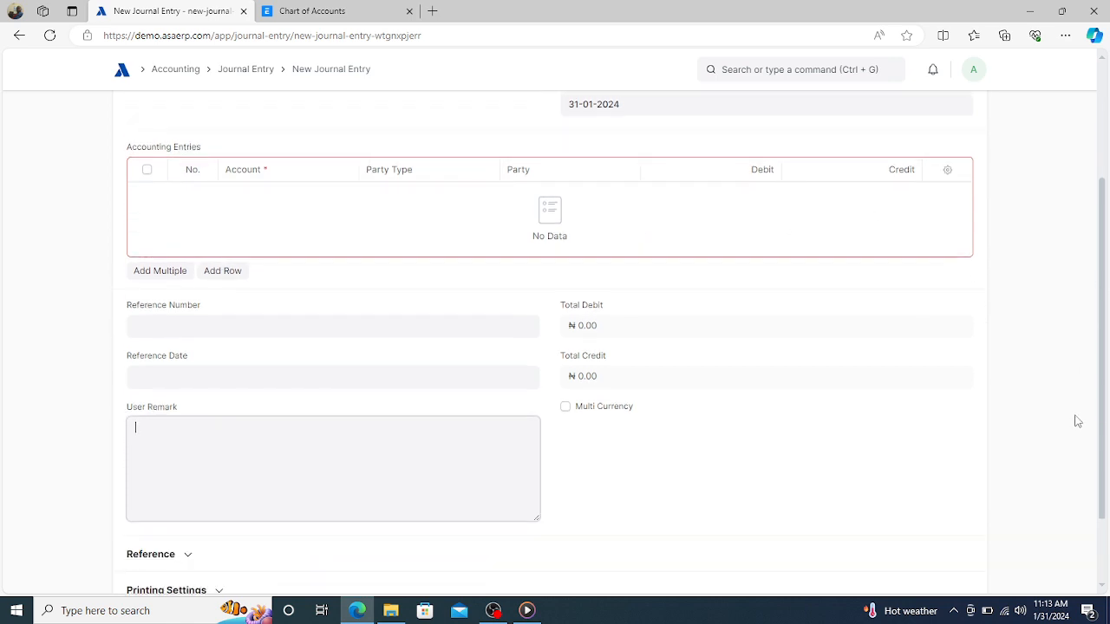
{"action": "scroll", "coordinate": [1078, 425], "scroll_direction": "down", "scroll_amount": 2}
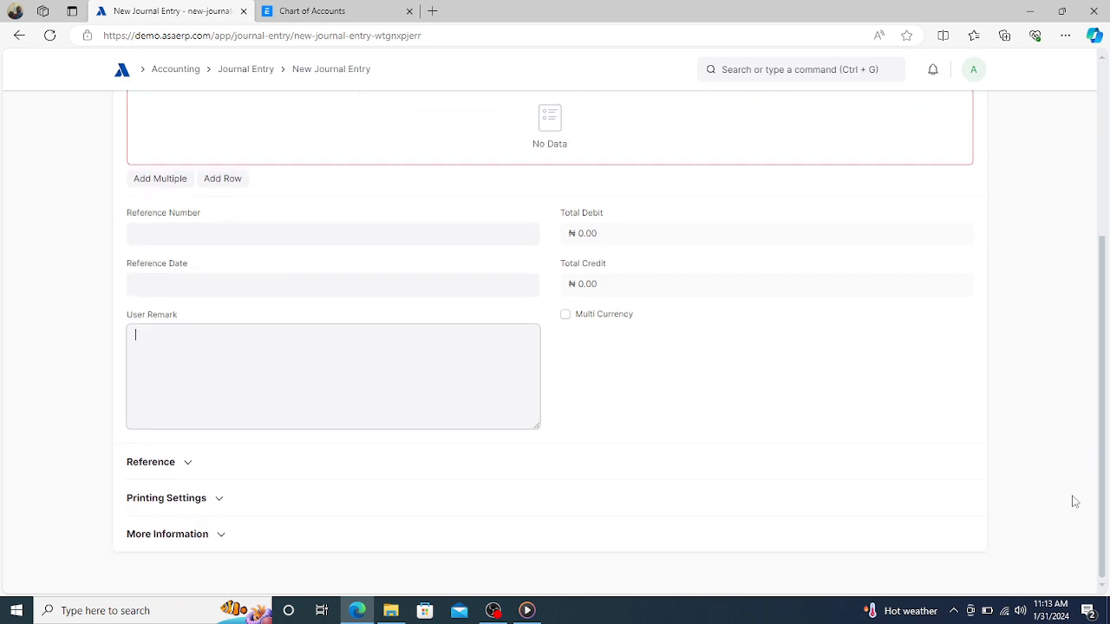
{"action": "scroll", "coordinate": [1083, 460], "scroll_direction": "up", "scroll_amount": 3}
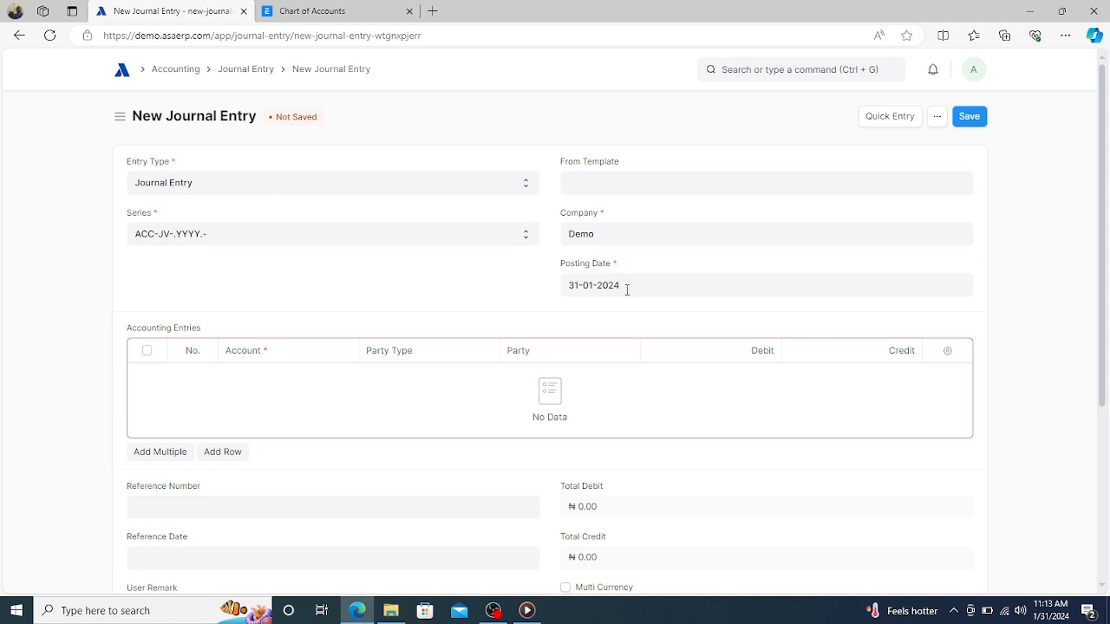
Add two empty rows to the Accounting Entries table.
{"action": "left_click", "coordinate": [210, 452]}
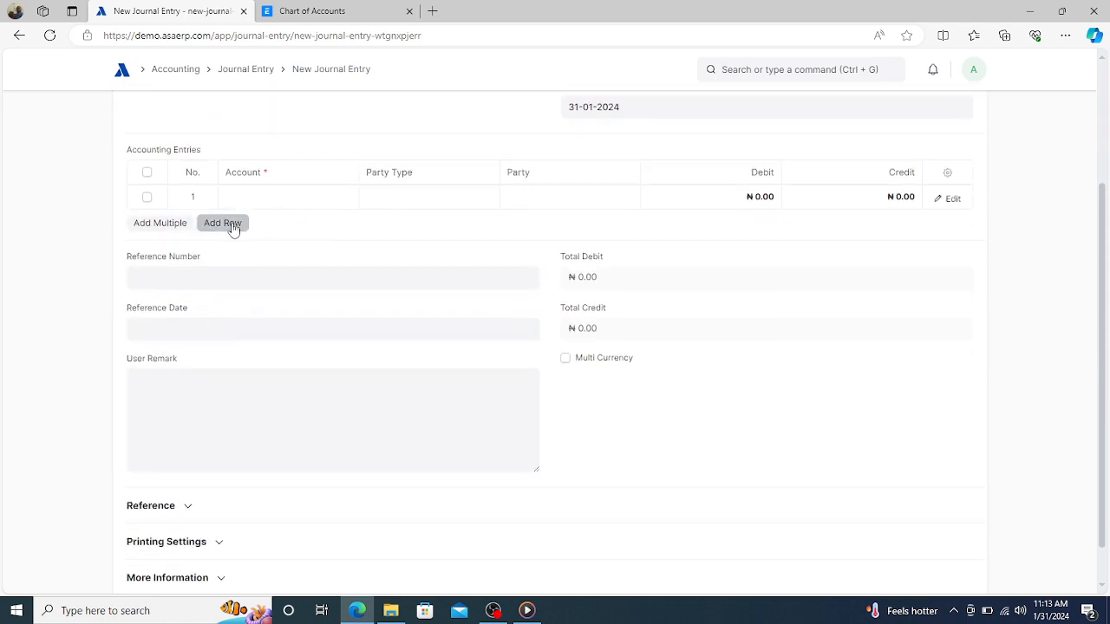
{"action": "left_click", "coordinate": [223, 224]}
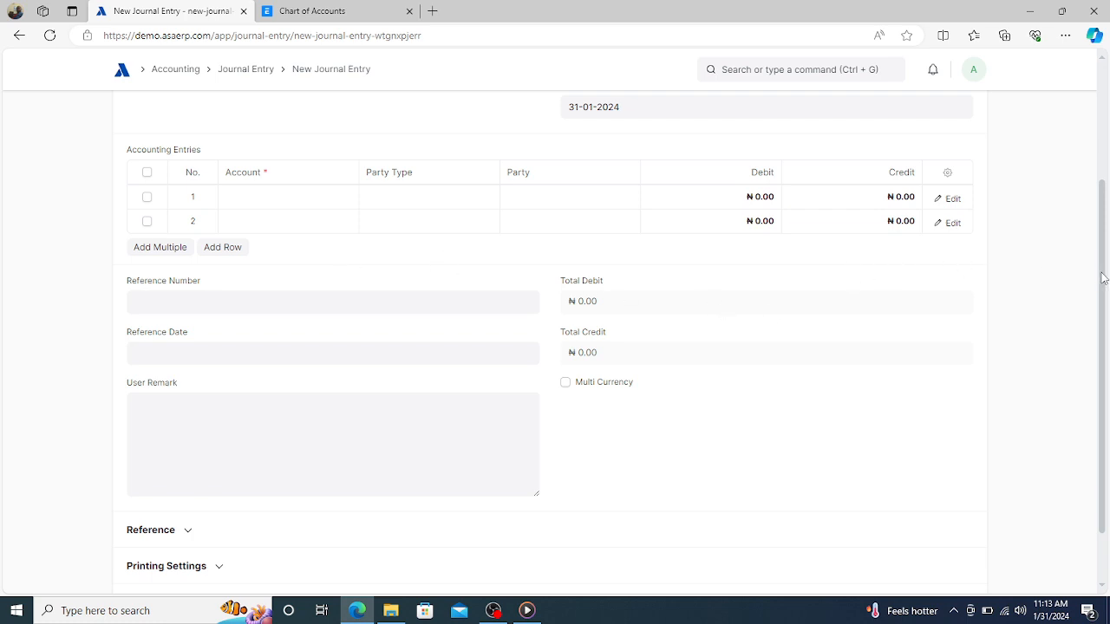
{"action": "left_click_drag", "start_coordinate": [1103, 278], "coordinate": [1108, 145]}
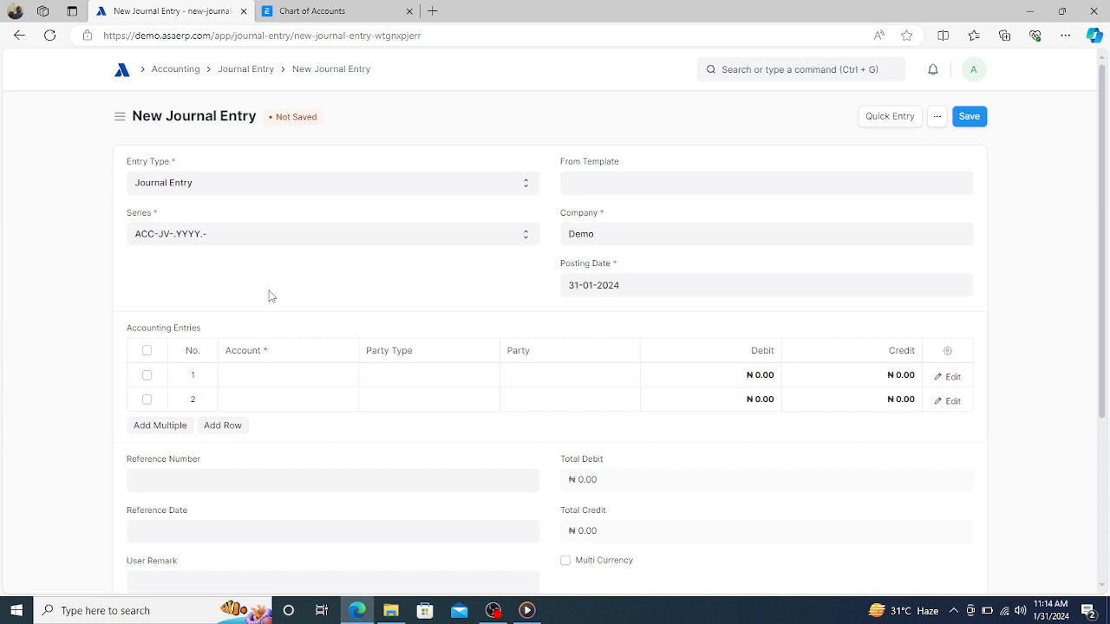
Fill the first accounting row with account 1120 - Petty Cash - D and a debit of 200,000.
{"action": "left_click", "coordinate": [268, 376]}
{"action": "type", "text": "petty"}
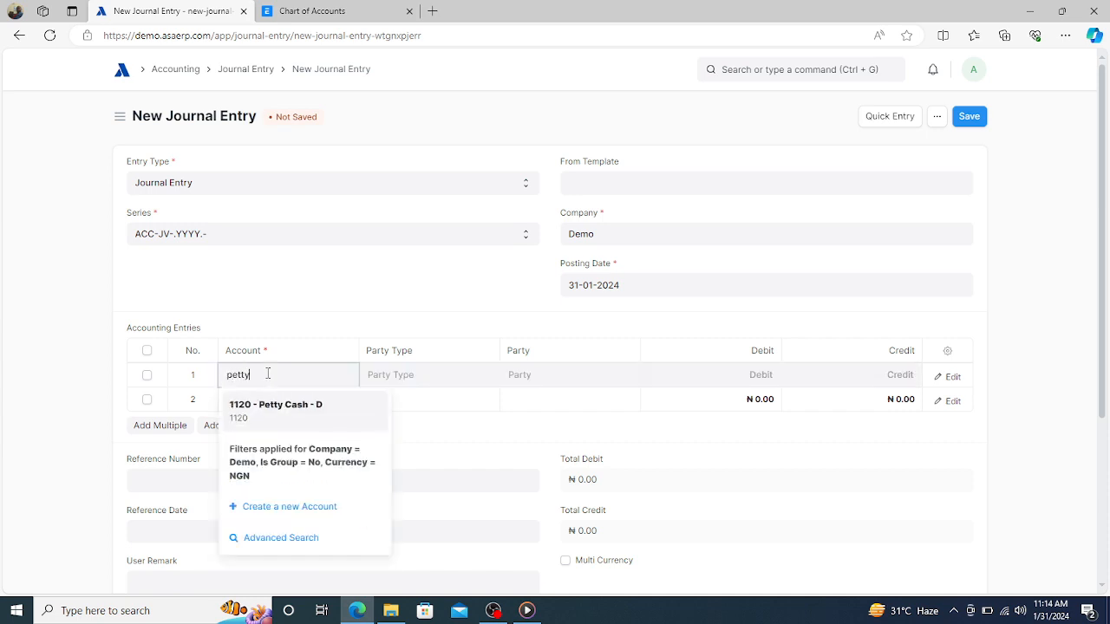
{"action": "left_click", "coordinate": [272, 407]}
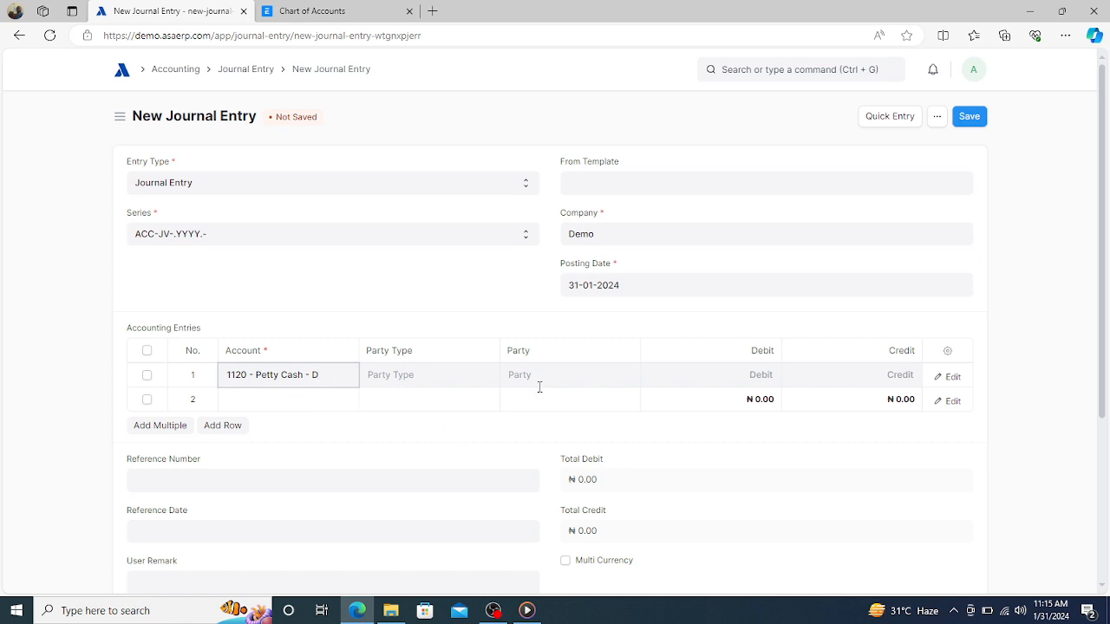
{"action": "left_click", "coordinate": [718, 379]}
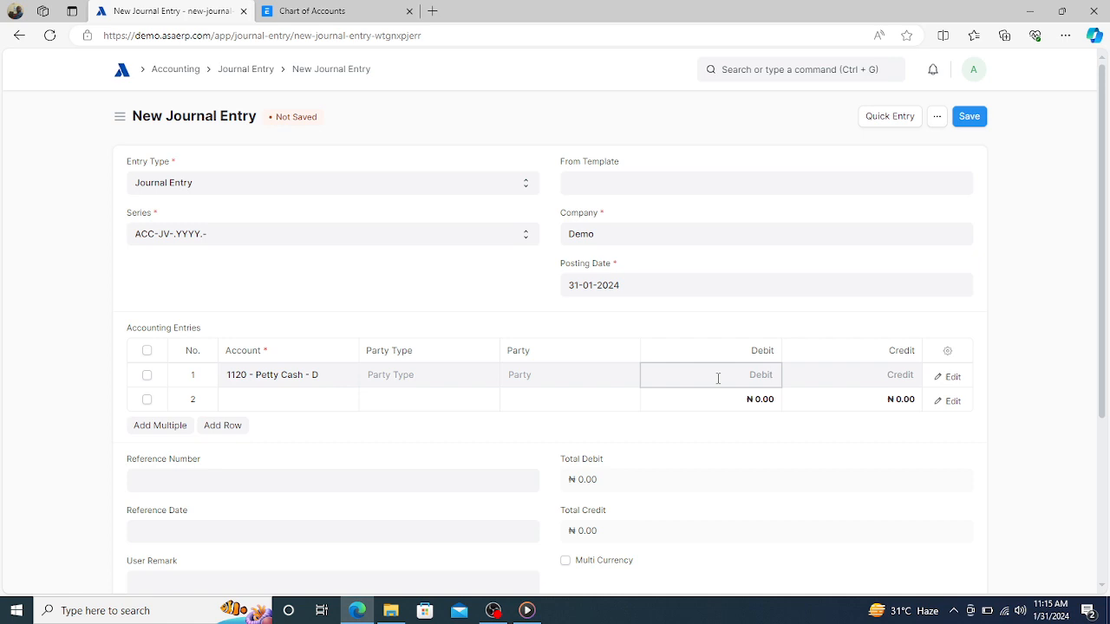
{"action": "type", "text": "200000"}
{"action": "left_click", "coordinate": [679, 428]}
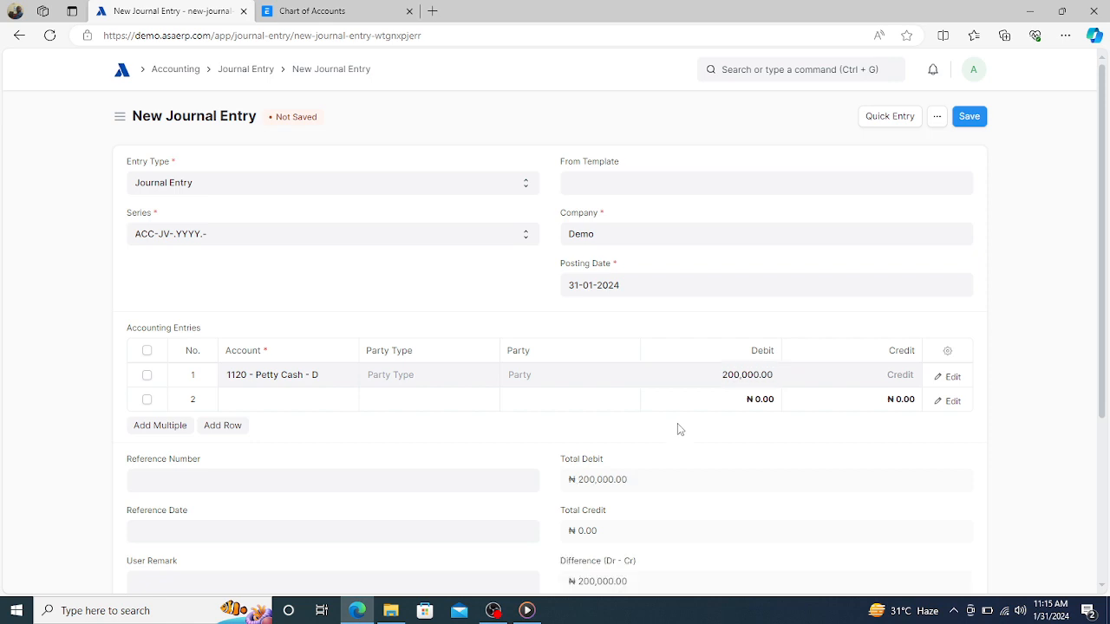
Fill the second accounting row with account 1210 - First Bank - D and a credit of 200,000.
{"action": "left_click", "coordinate": [315, 397]}
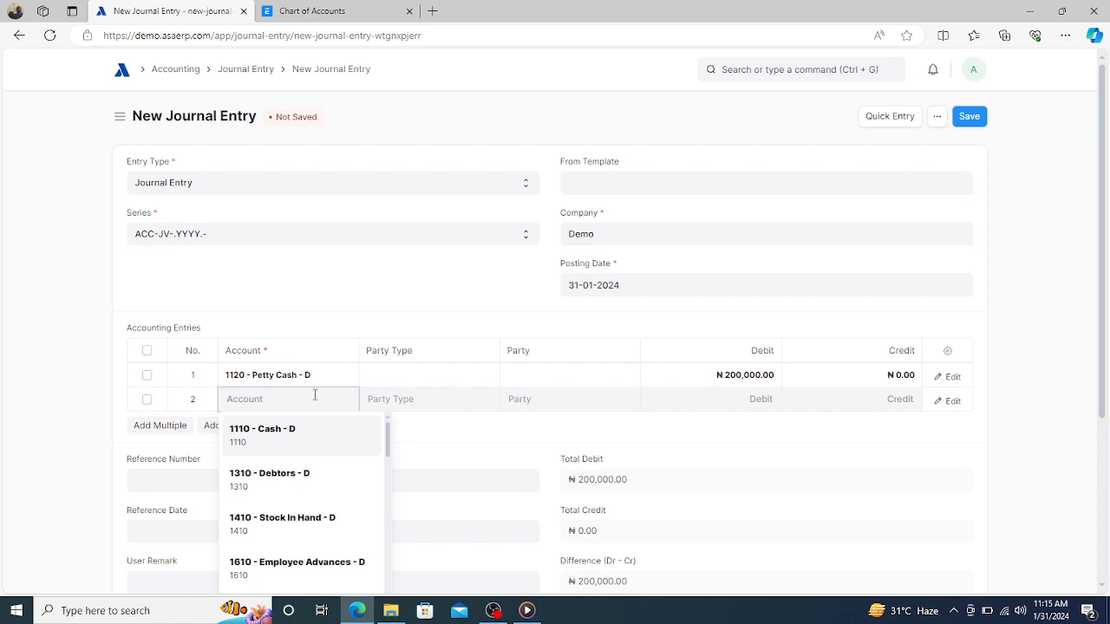
{"action": "type", "text": "first"}
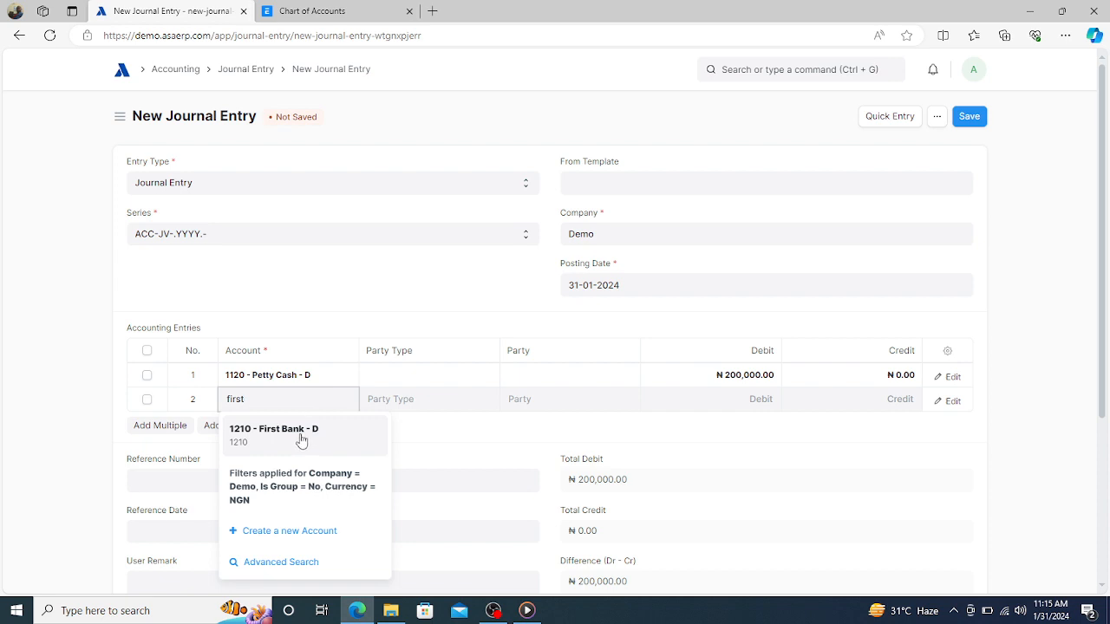
{"action": "left_click", "coordinate": [300, 438]}
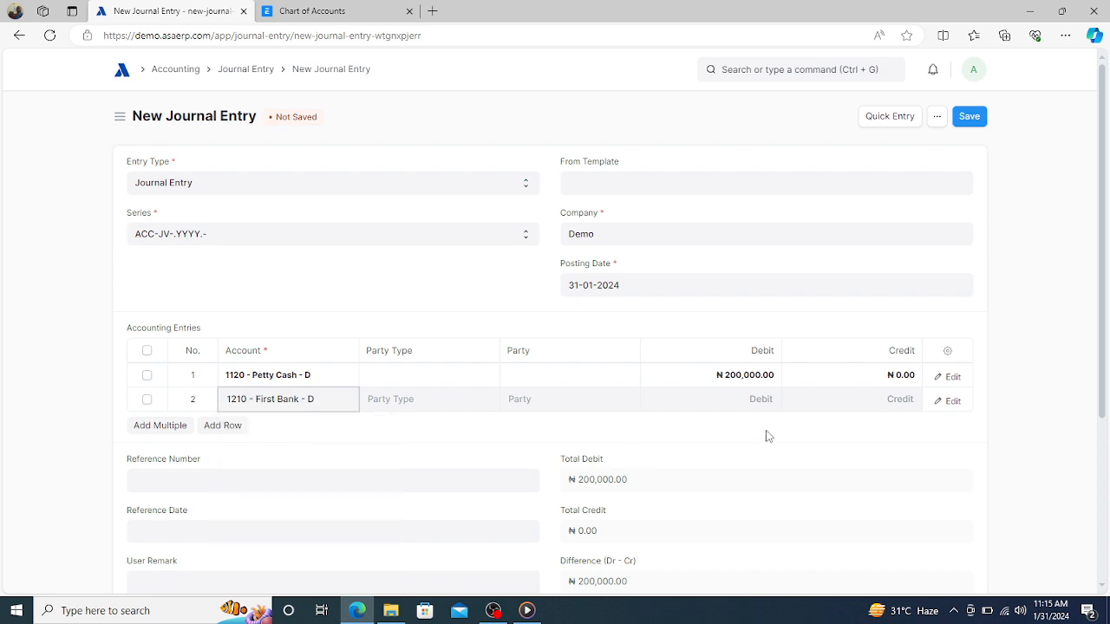
{"action": "left_click", "coordinate": [886, 431]}
{"action": "left_click", "coordinate": [889, 401]}
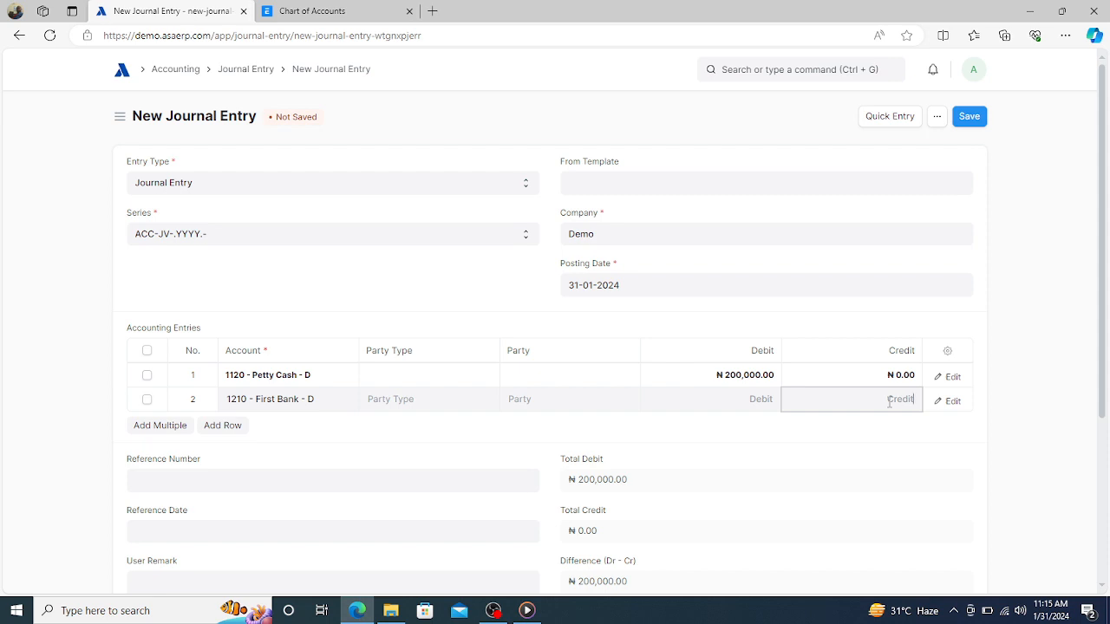
{"action": "type", "text": "200000"}
{"action": "left_click", "coordinate": [846, 451]}
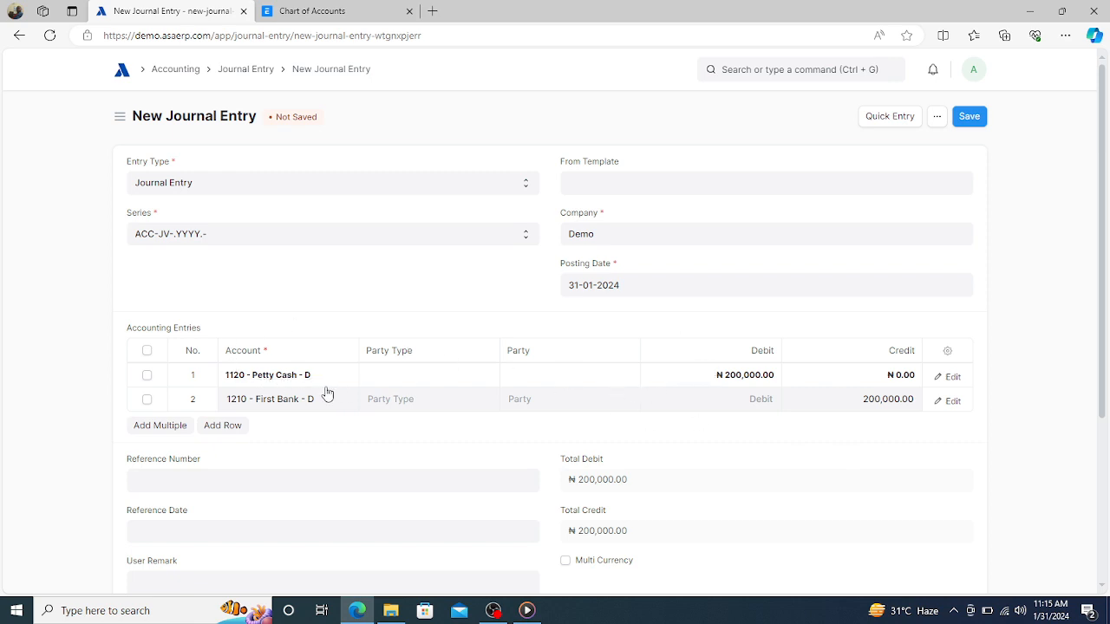
Compare the Petty Cash debit amount with the First Bank credit amount in the accounting rows.
{"action": "left_click", "coordinate": [699, 377]}
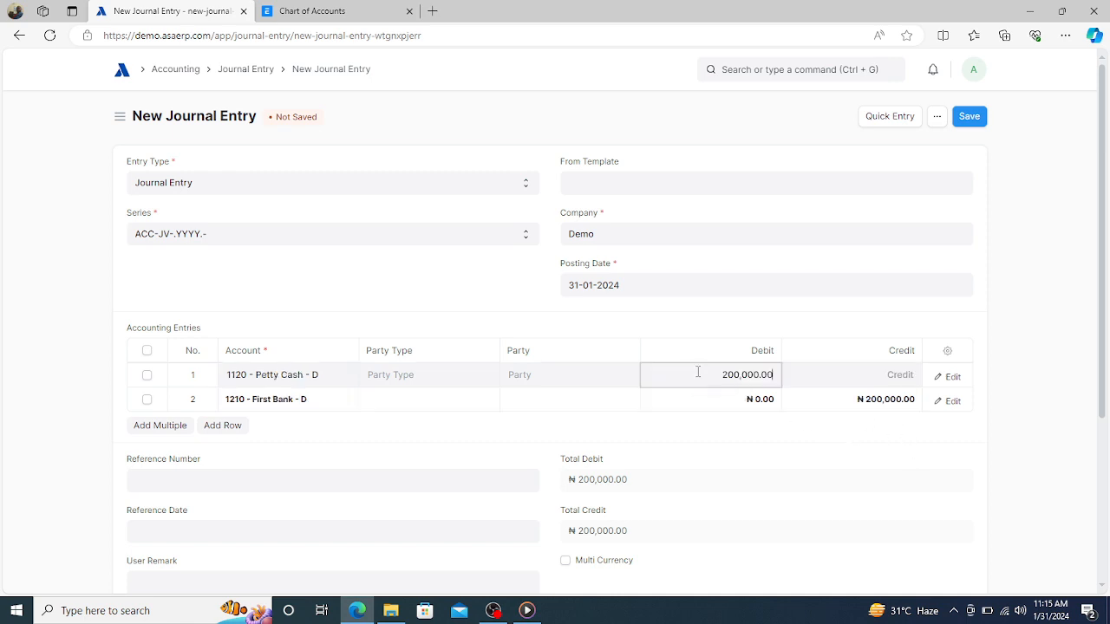
{"action": "left_click", "coordinate": [842, 400]}
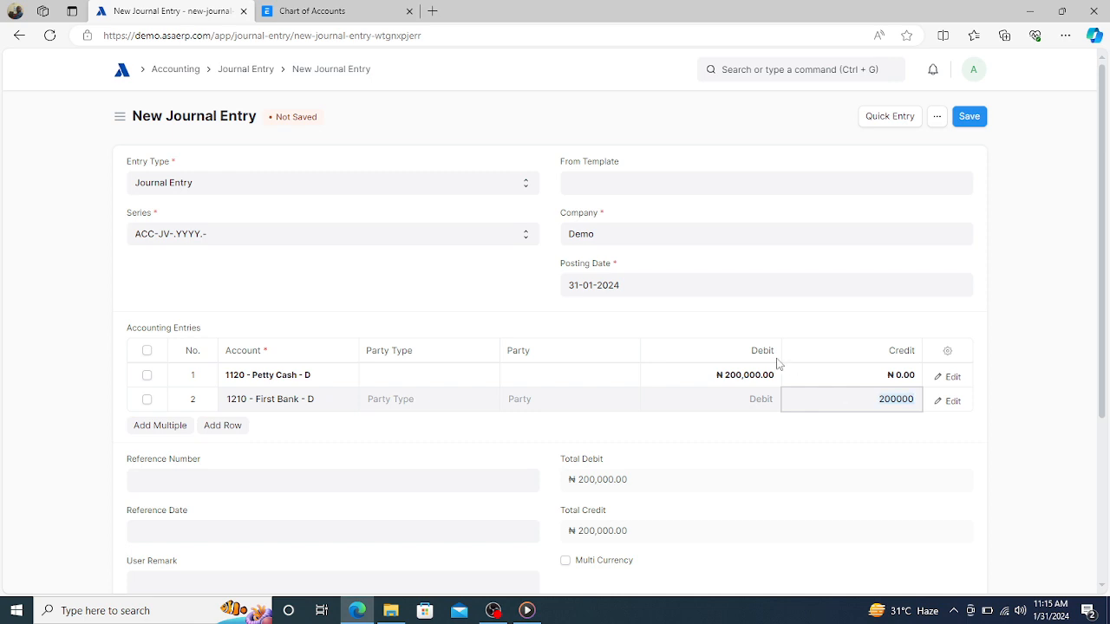
{"action": "left_click", "coordinate": [723, 376]}
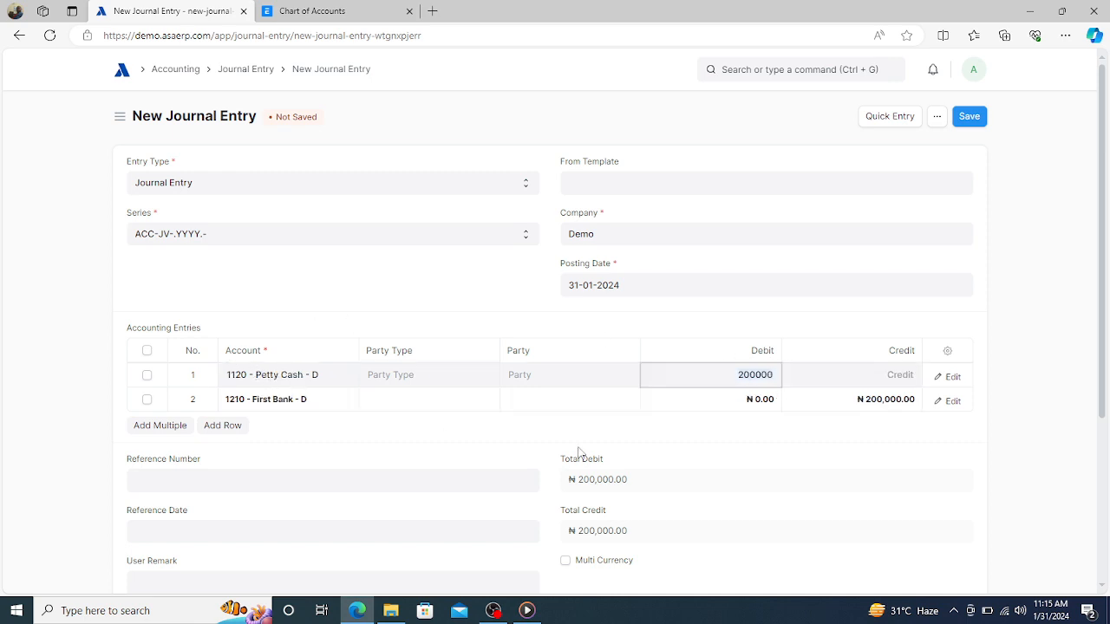
{"action": "left_click", "coordinate": [888, 401]}
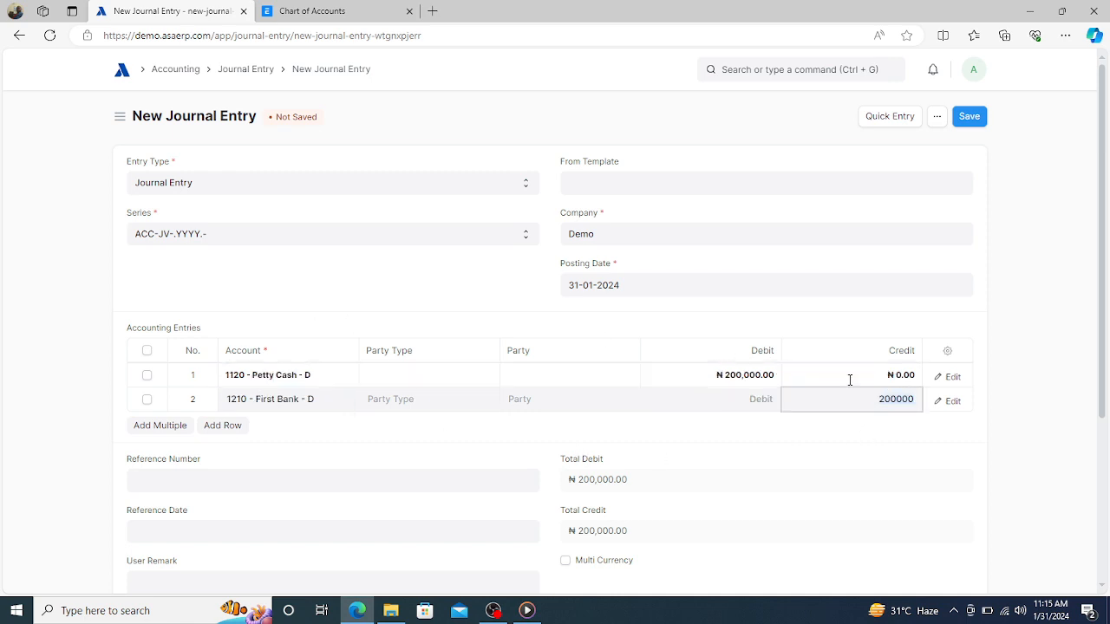
{"action": "left_click", "coordinate": [399, 437]}
Enter "JAN 2024 IMPREST" as the user remark of the journal entry.
{"action": "scroll", "coordinate": [399, 436], "scroll_direction": "down", "scroll_amount": 5}
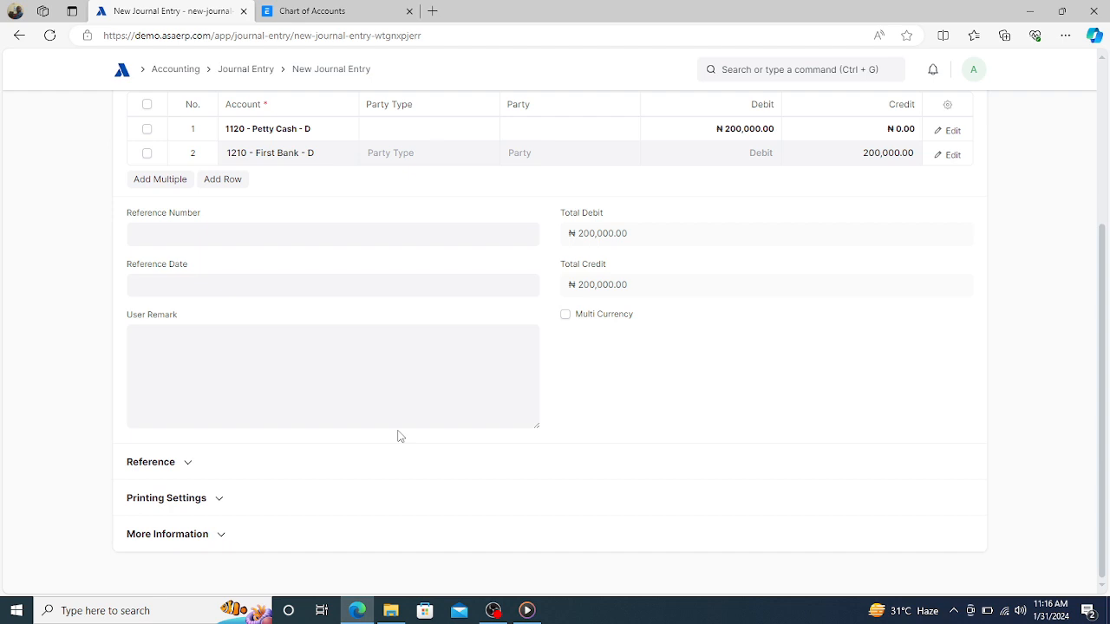
{"action": "left_click", "coordinate": [179, 341]}
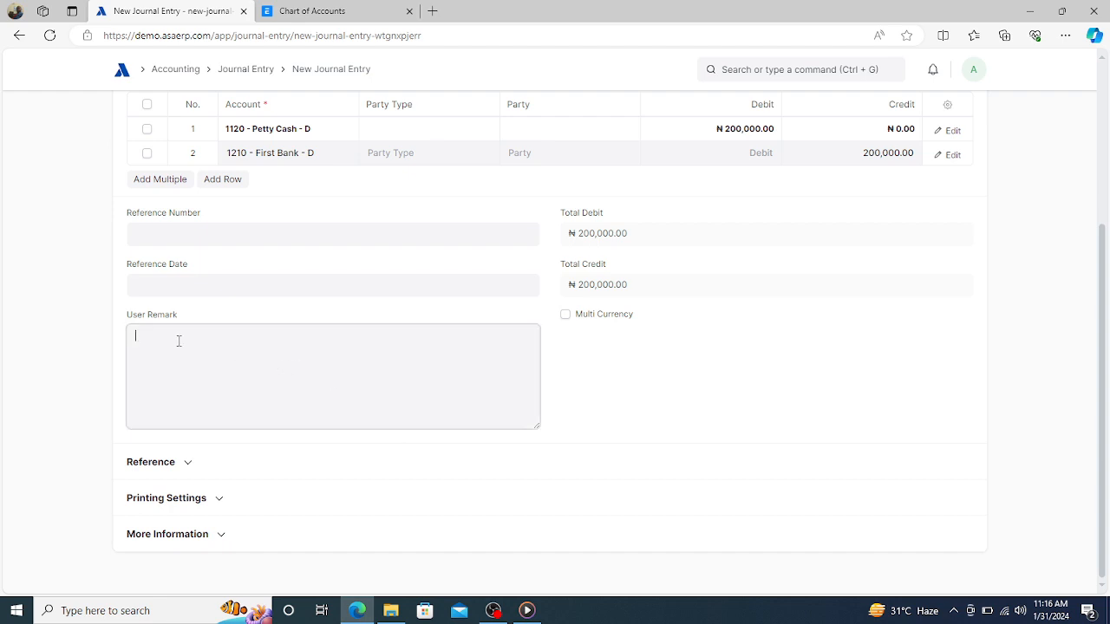
{"action": "type", "text": "JAN 2024 IMPREST"}
{"action": "left_click", "coordinate": [725, 392]}
{"action": "scroll", "coordinate": [726, 396], "scroll_direction": "up", "scroll_amount": 3}
{"action": "scroll", "coordinate": [726, 393], "scroll_direction": "up", "scroll_amount": 2}
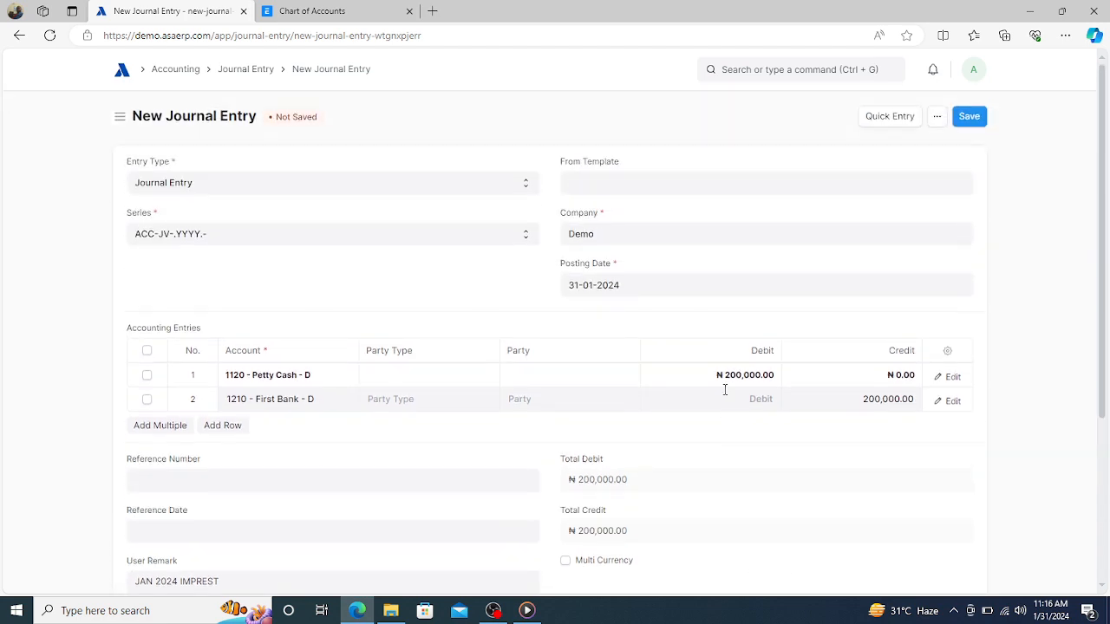
Save the journal entry and submit it permanently.
{"action": "scroll", "coordinate": [725, 390], "scroll_direction": "down", "scroll_amount": 2}
{"action": "scroll", "coordinate": [725, 391], "scroll_direction": "up", "scroll_amount": 2}
{"action": "left_click", "coordinate": [971, 120]}
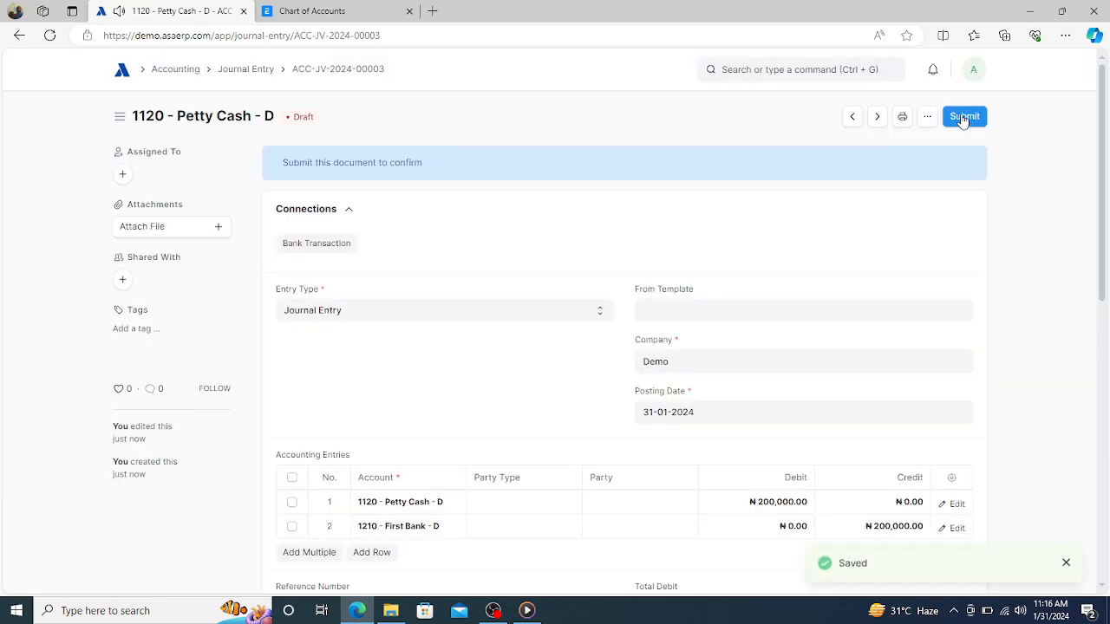
{"action": "left_click", "coordinate": [965, 118]}
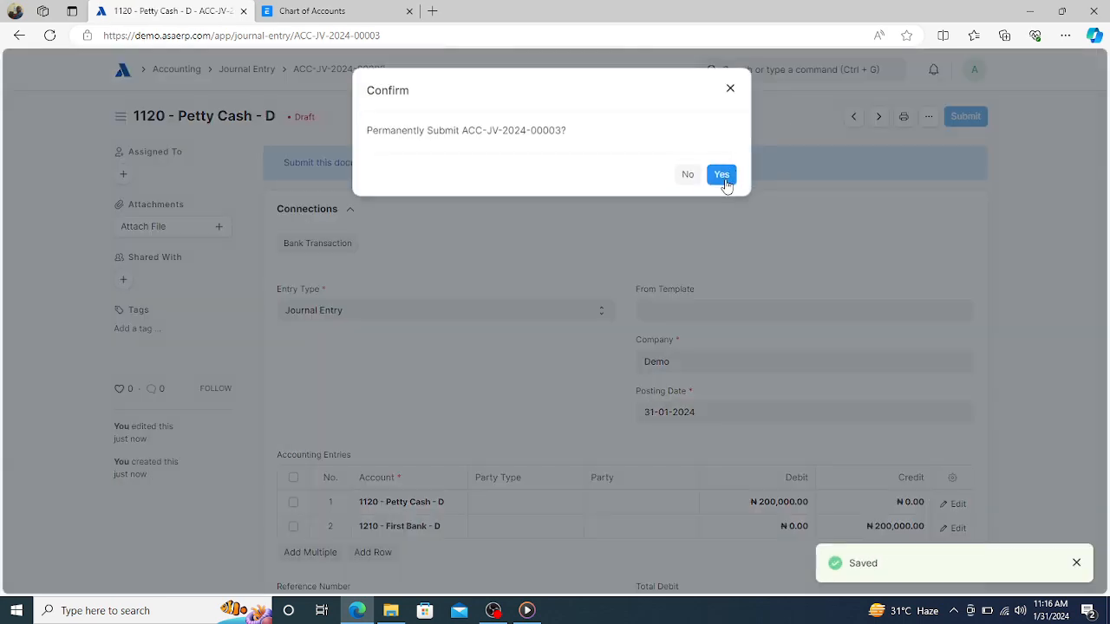
{"action": "left_click", "coordinate": [724, 182]}
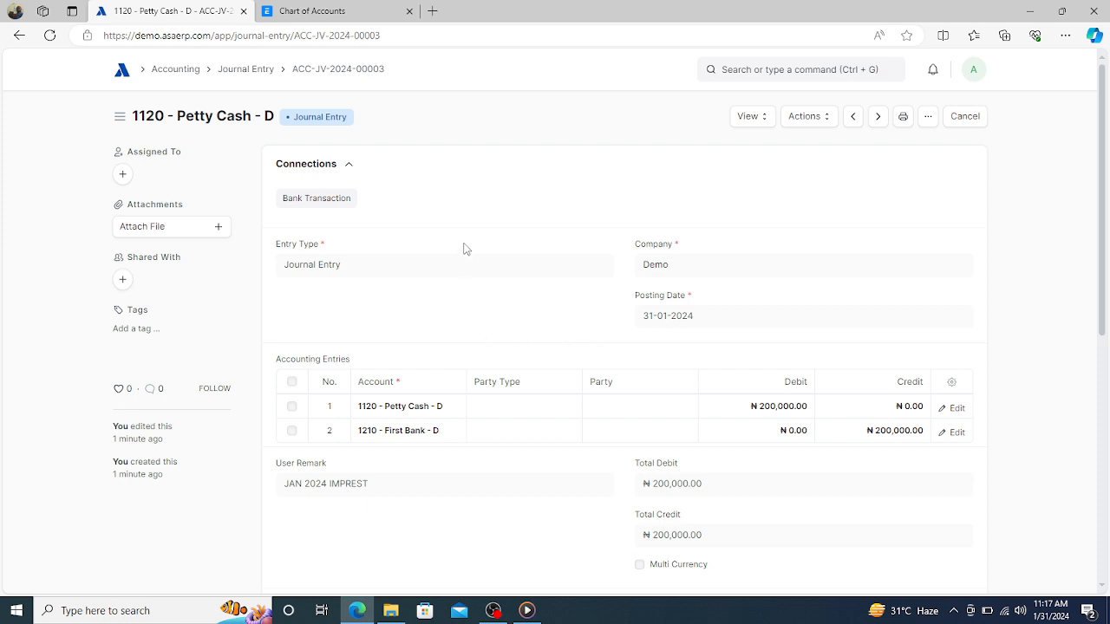
Return to the home workspace, search for "JOURN" and open the Journal Entry list.
{"action": "left_click", "coordinate": [122, 76]}
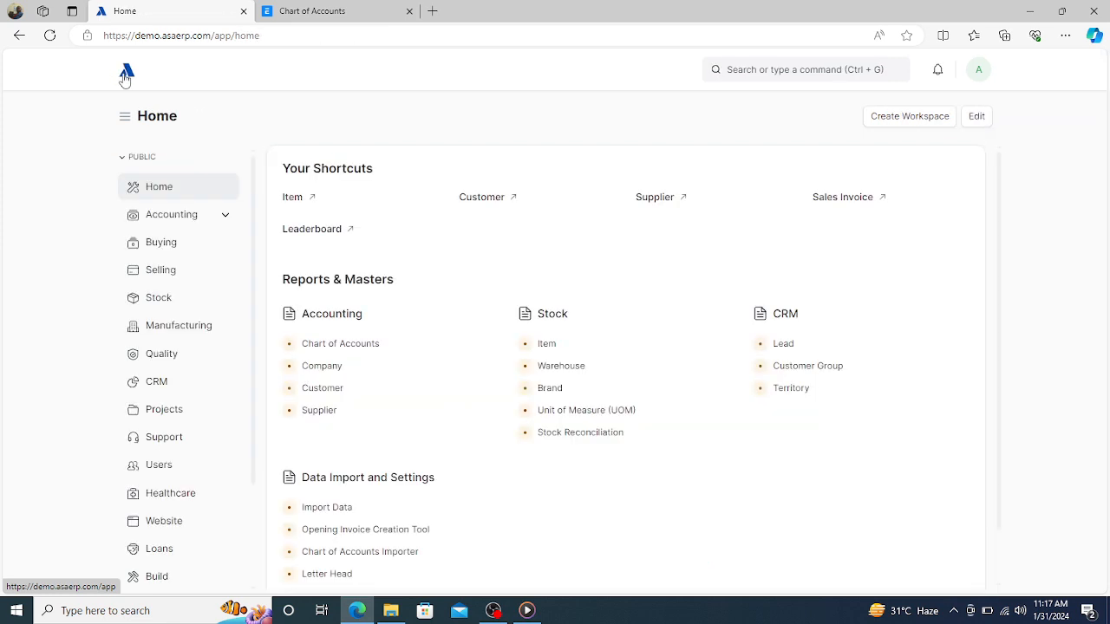
{"action": "left_click", "coordinate": [769, 72]}
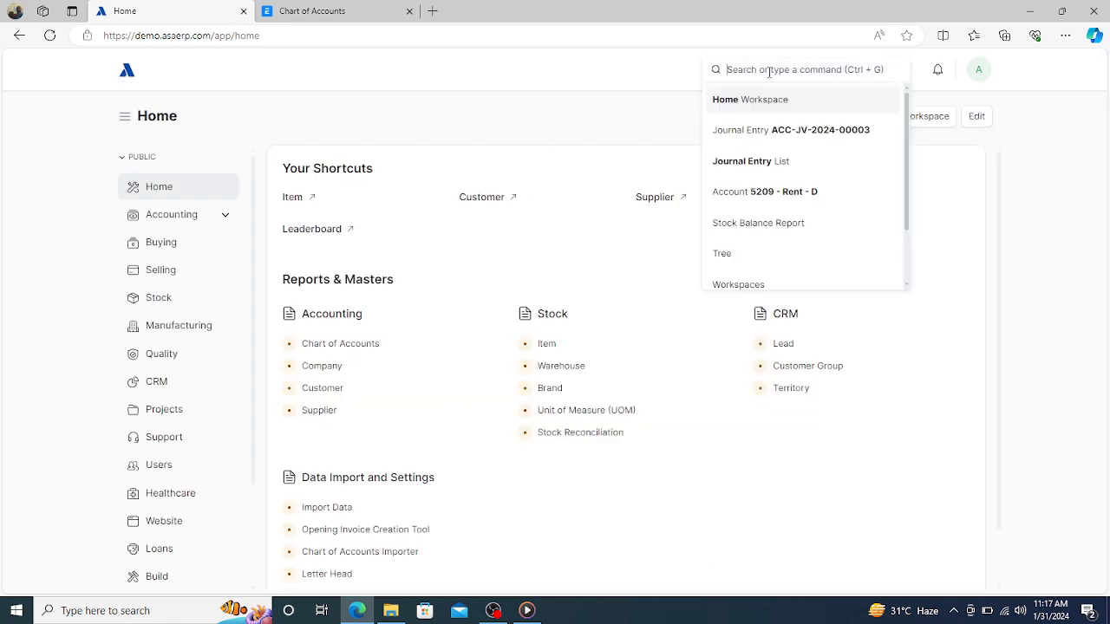
{"action": "type", "text": "JIURNAK"}
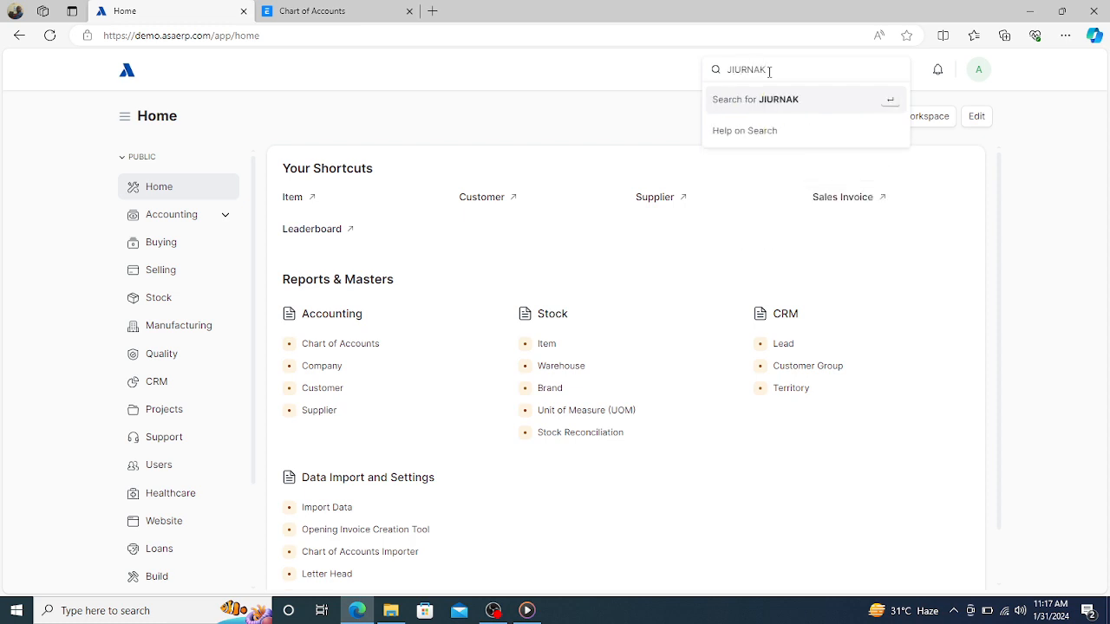
{"action": "key", "text": "BackSpace"}
{"action": "type", "text": "L"}
{"action": "key", "text": "BackSpace"}
{"action": "key", "text": "BackSpace"}
{"action": "key", "text": "BackSpace"}
{"action": "key", "text": "BackSpace"}
{"action": "key", "text": "BackSpace"}
{"action": "key", "text": "BackSpace"}
{"action": "type", "text": "OURN"}
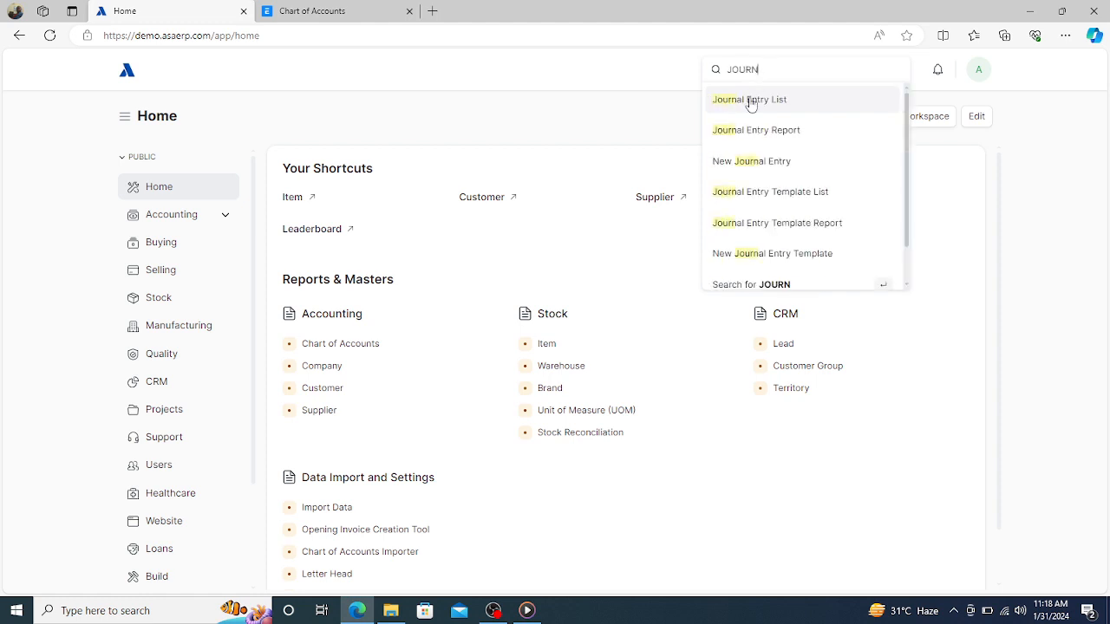
{"action": "left_click", "coordinate": [751, 101]}
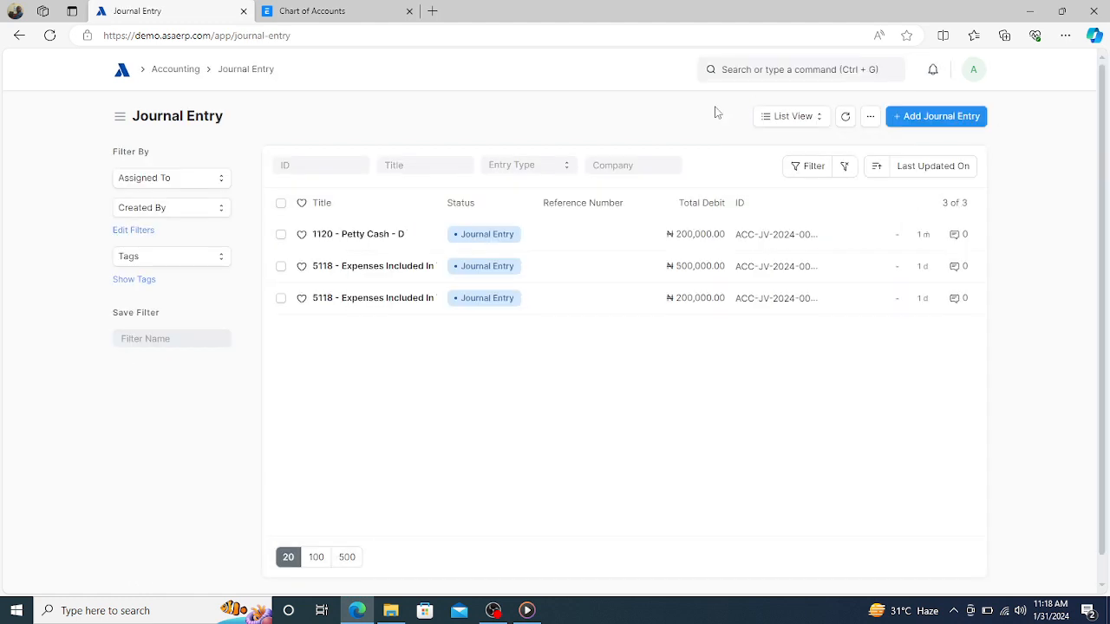
Create a new journal entry with 5211 - Print and Stationery - D in the first accounting row, debited 20,000.
{"action": "left_click", "coordinate": [935, 119]}
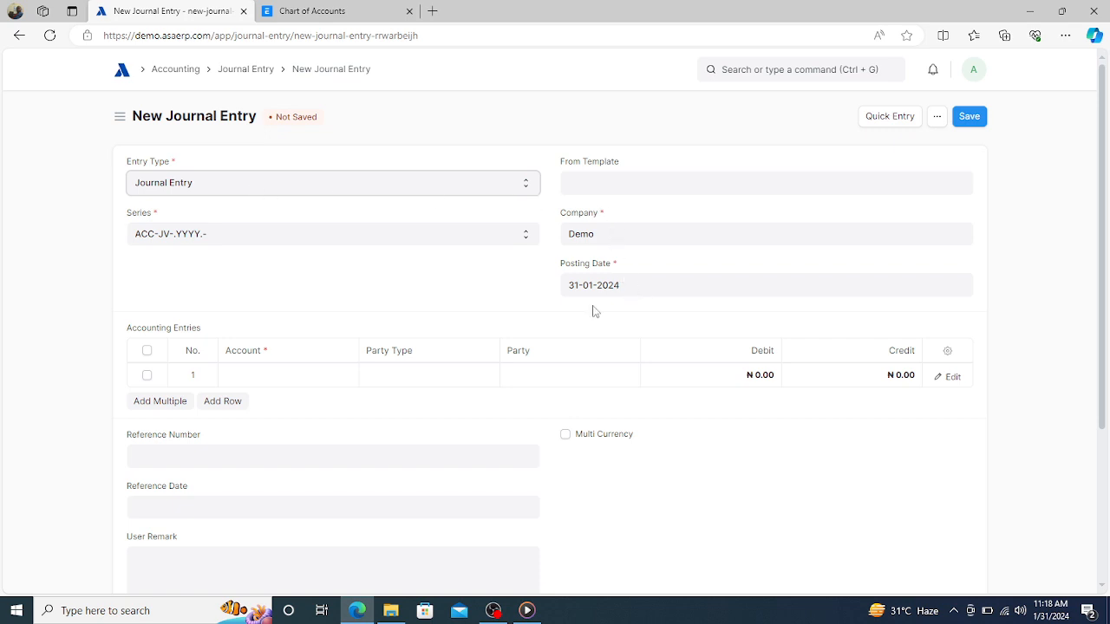
{"action": "left_click", "coordinate": [274, 374]}
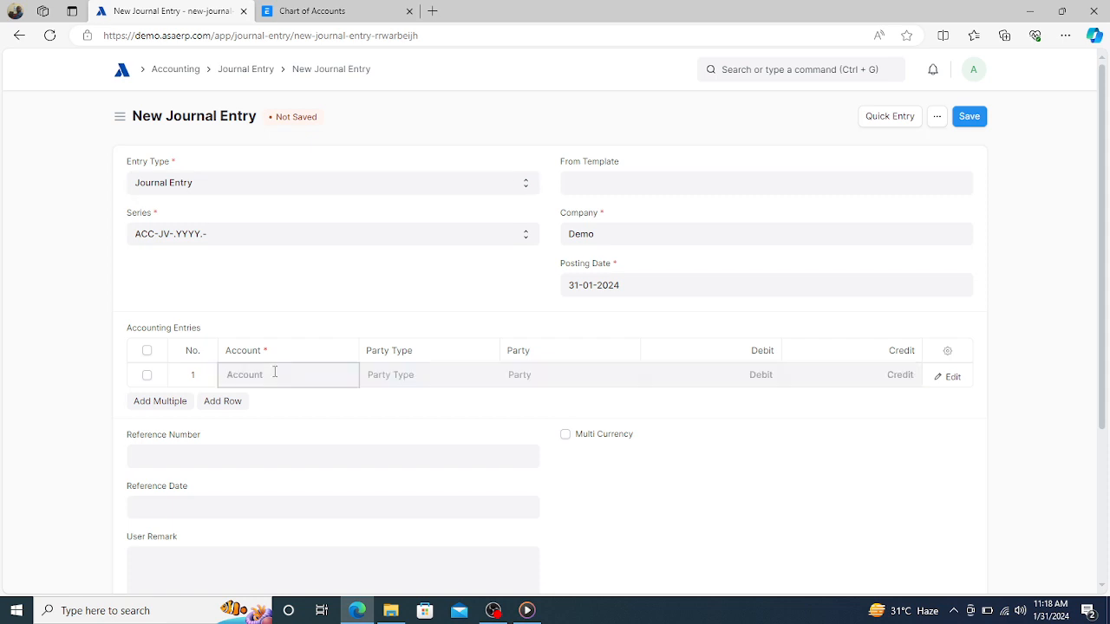
{"action": "type", "text": "STAIO"}
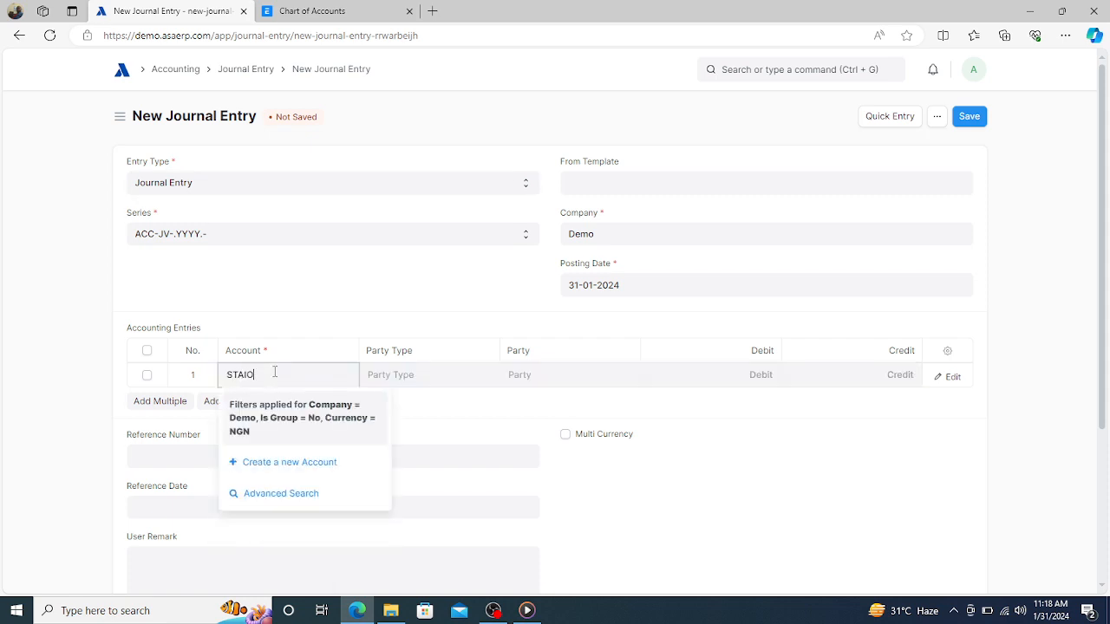
{"action": "key", "text": "BackSpace"}
{"action": "key", "text": "BackSpace"}
{"action": "type", "text": "T"}
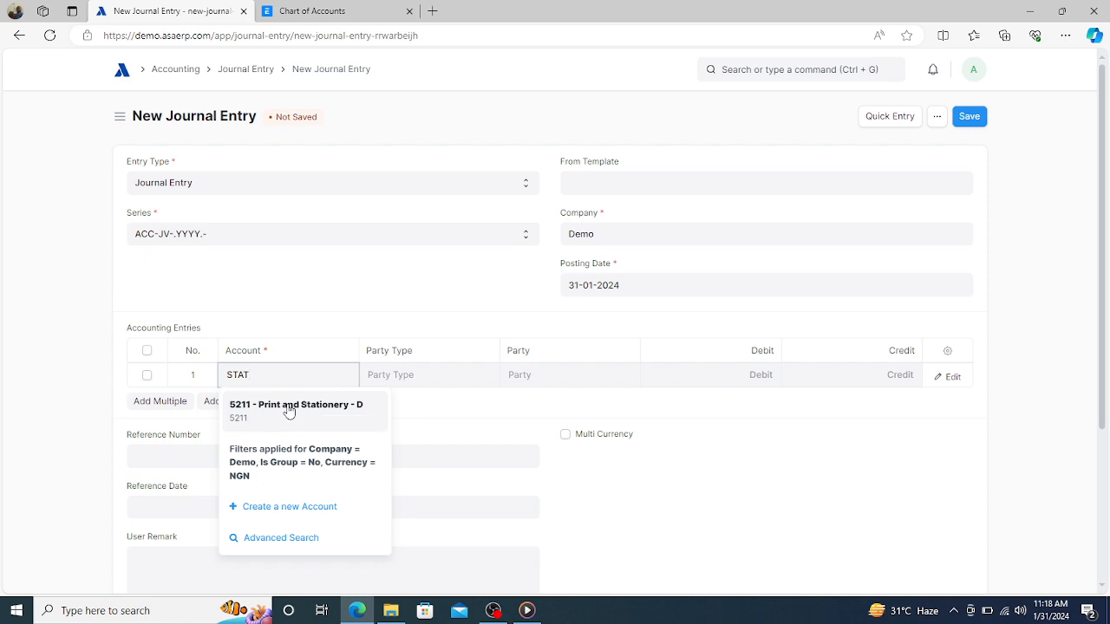
{"action": "left_click", "coordinate": [288, 412]}
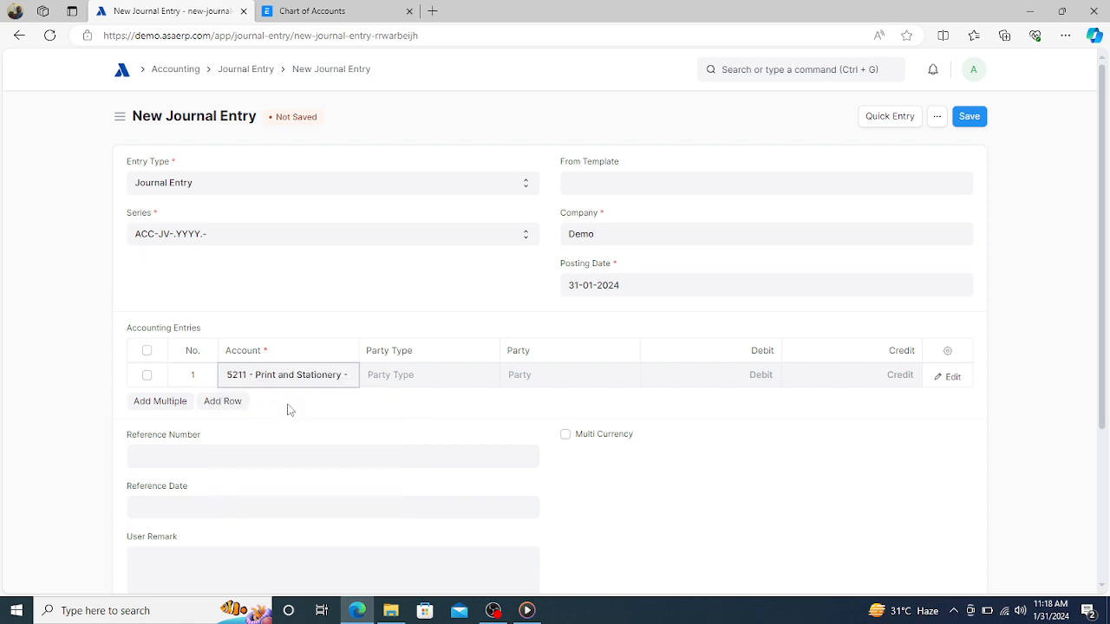
{"action": "left_click", "coordinate": [730, 375]}
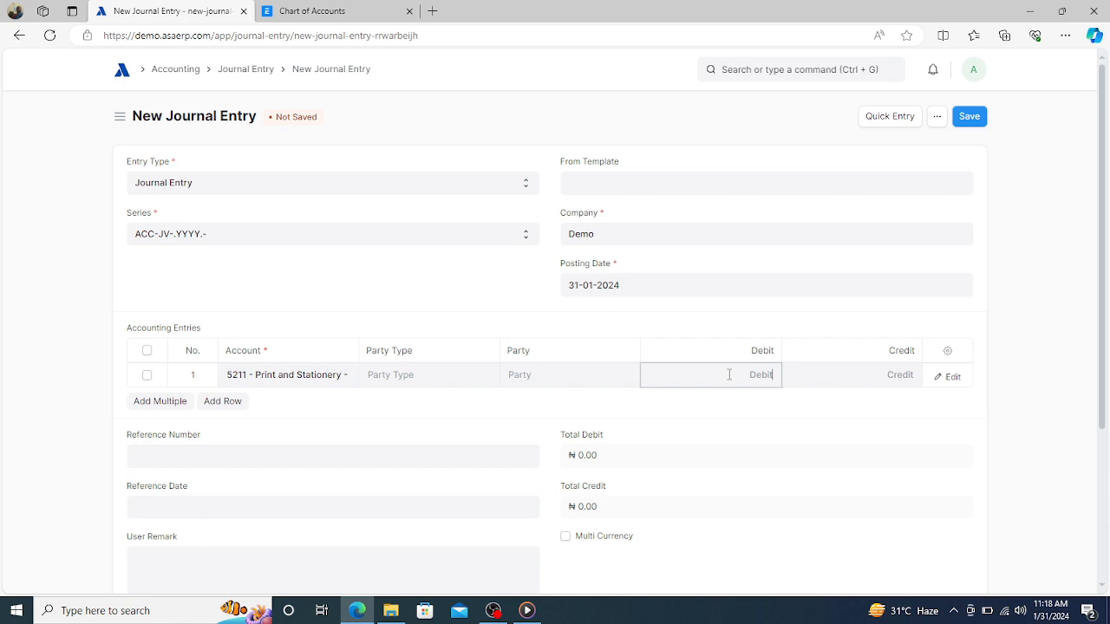
{"action": "type", "text": "20000"}
Add a second accounting row for 5216 - Travel Expenses - D with a 30,000 debit and clear its auto-filled credit.
{"action": "left_click", "coordinate": [224, 403]}
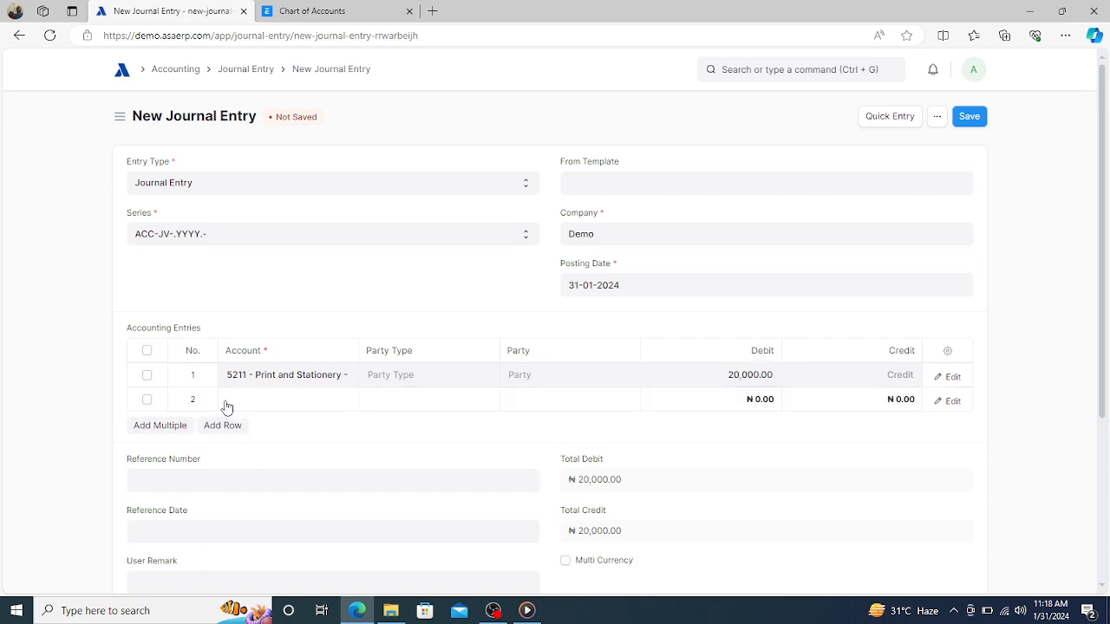
{"action": "left_click", "coordinate": [249, 401]}
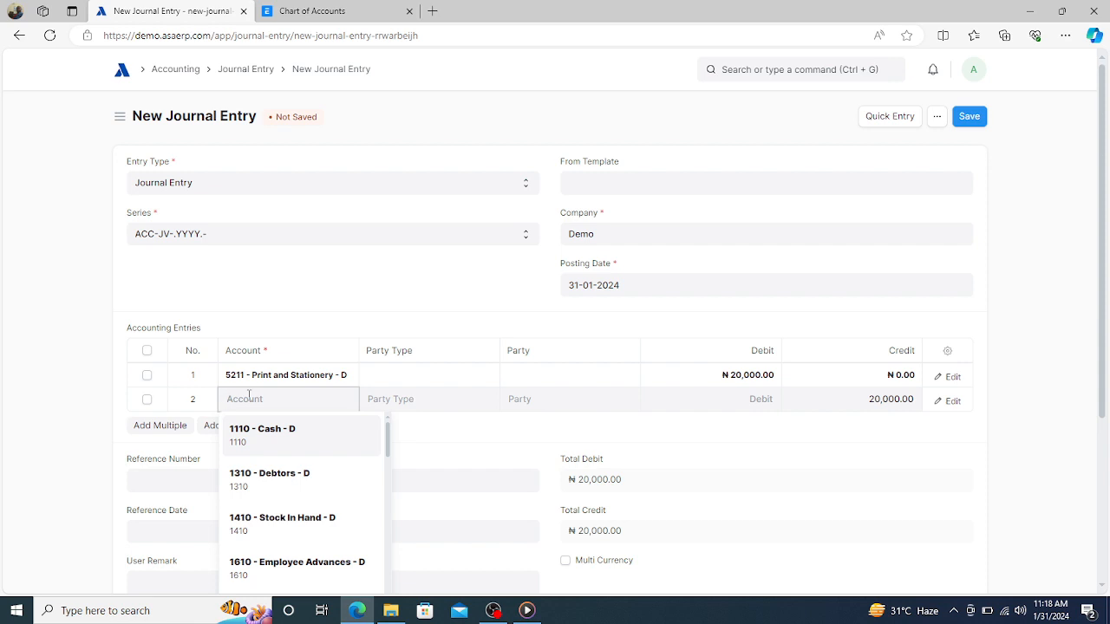
{"action": "type", "text": "TRAVE"}
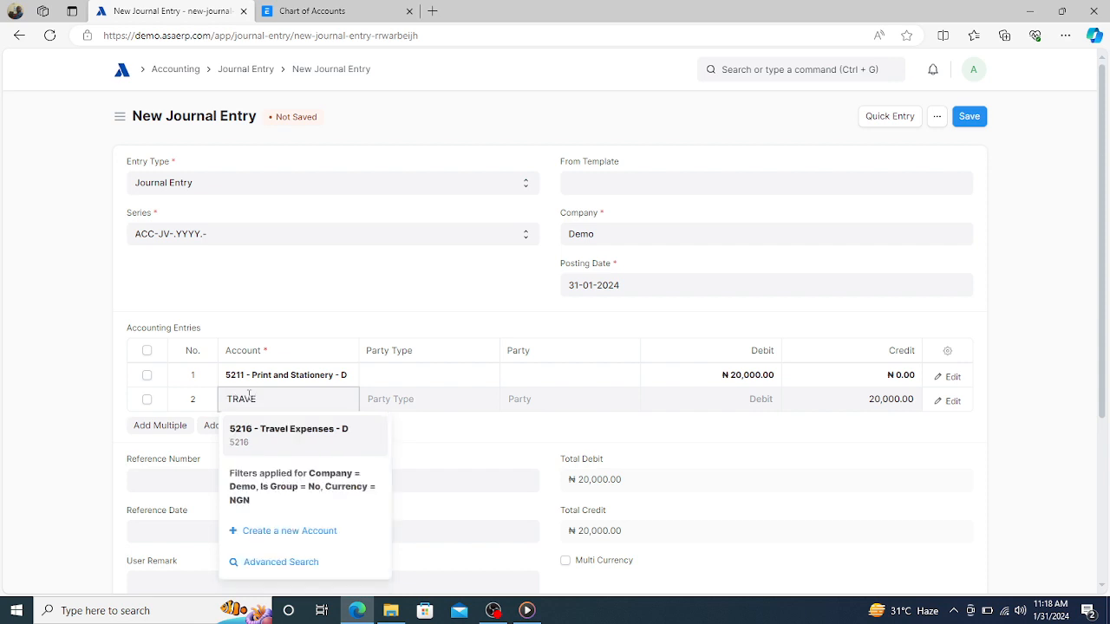
{"action": "left_click", "coordinate": [274, 434]}
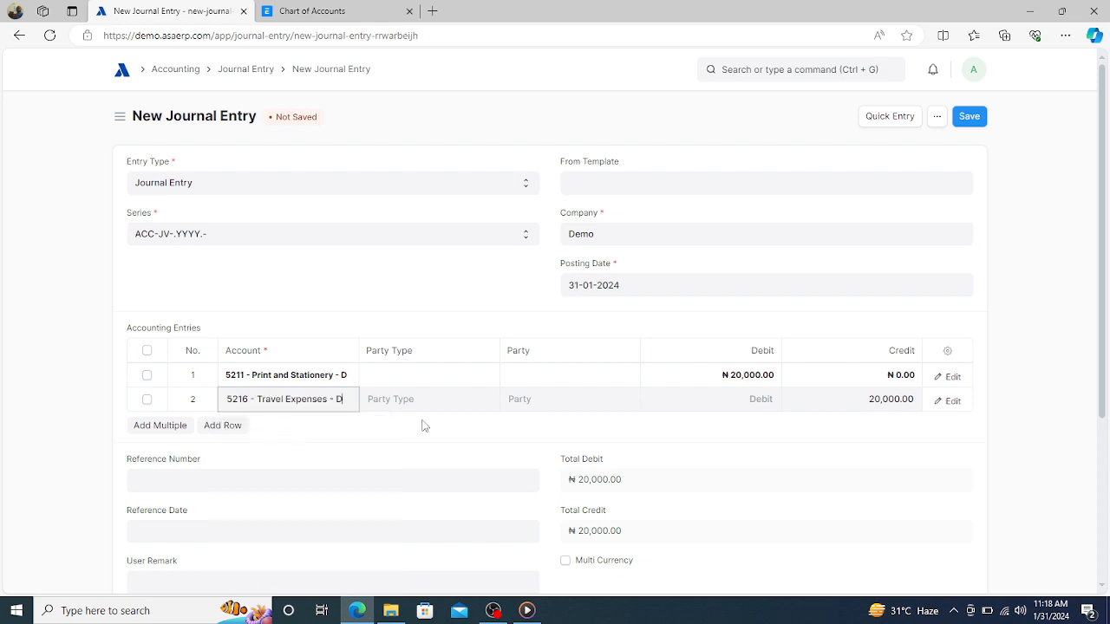
{"action": "left_click", "coordinate": [762, 404]}
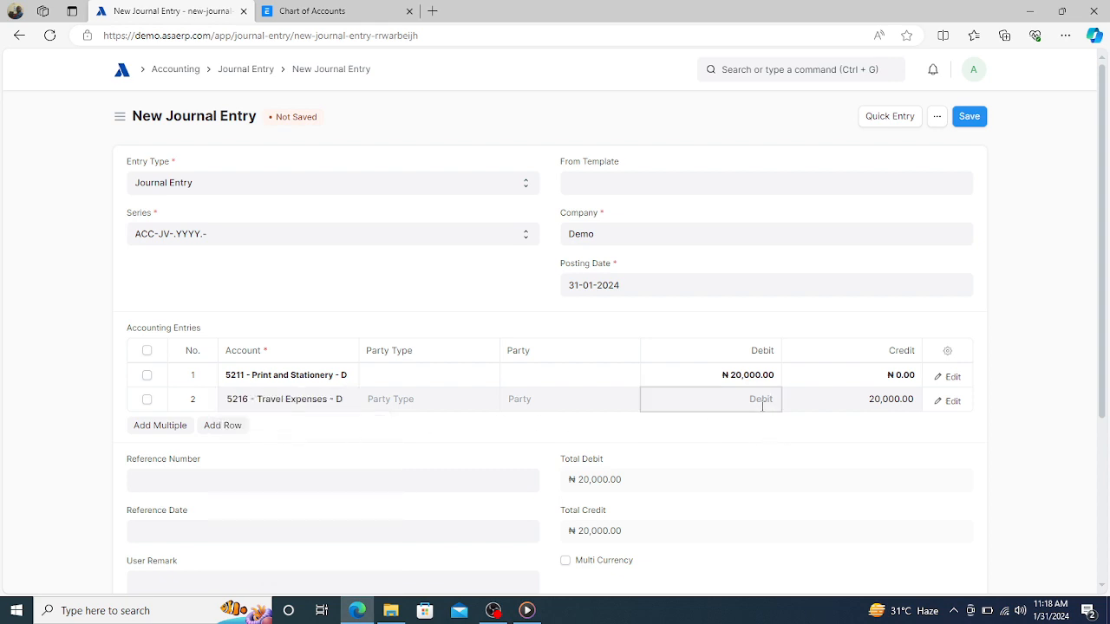
{"action": "type", "text": "300000"}
{"action": "key", "text": "BackSpace"}
{"action": "left_click", "coordinate": [827, 407]}
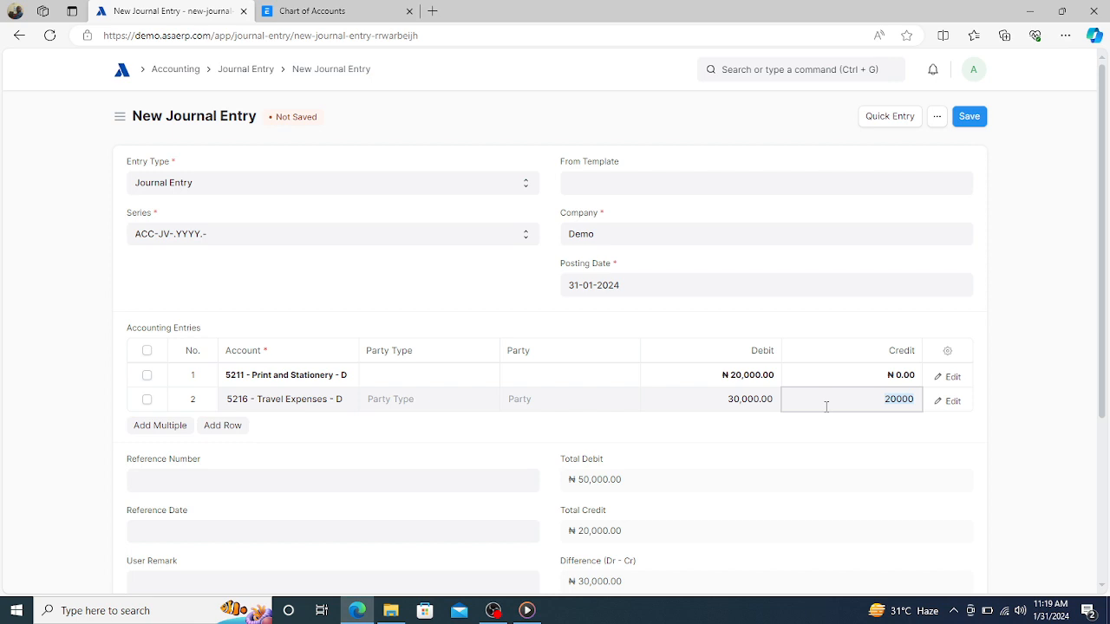
{"action": "key", "text": "BackSpace"}
Add a third accounting row for 5201 - Fuel And Lubricants - D with a 12,000 debit and clear its auto-filled credit.
{"action": "left_click", "coordinate": [230, 426]}
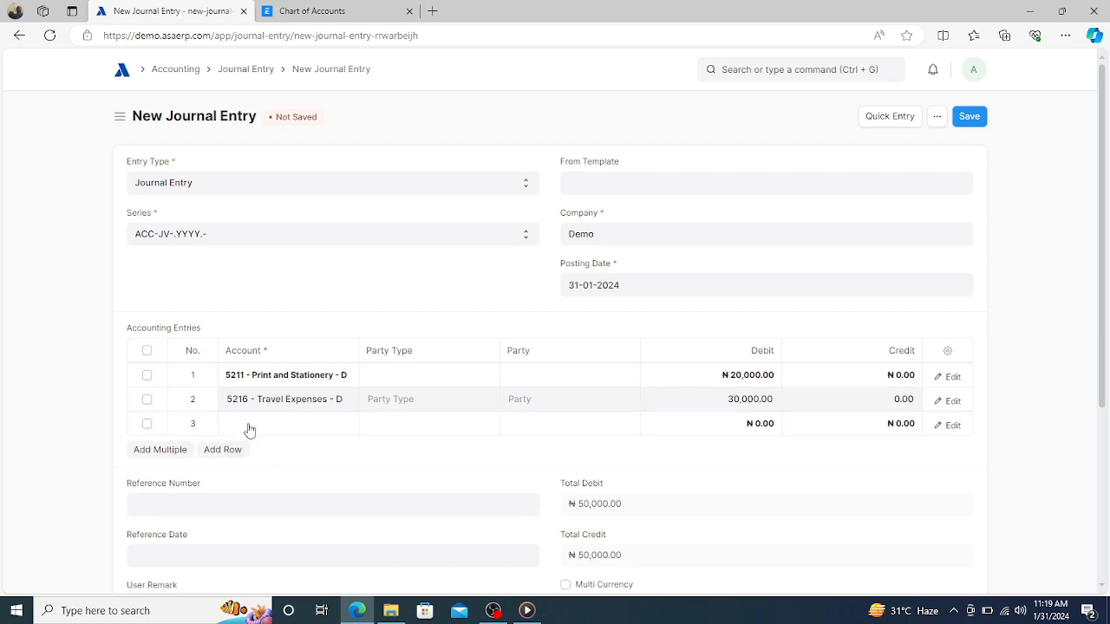
{"action": "left_click", "coordinate": [248, 424]}
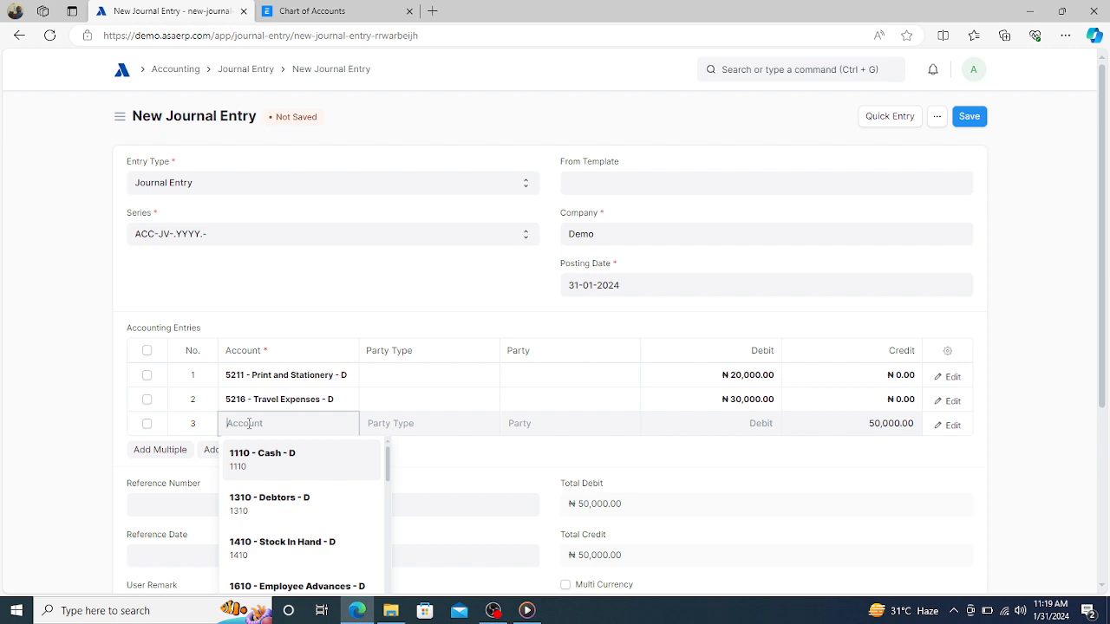
{"action": "type", "text": "FUEL"}
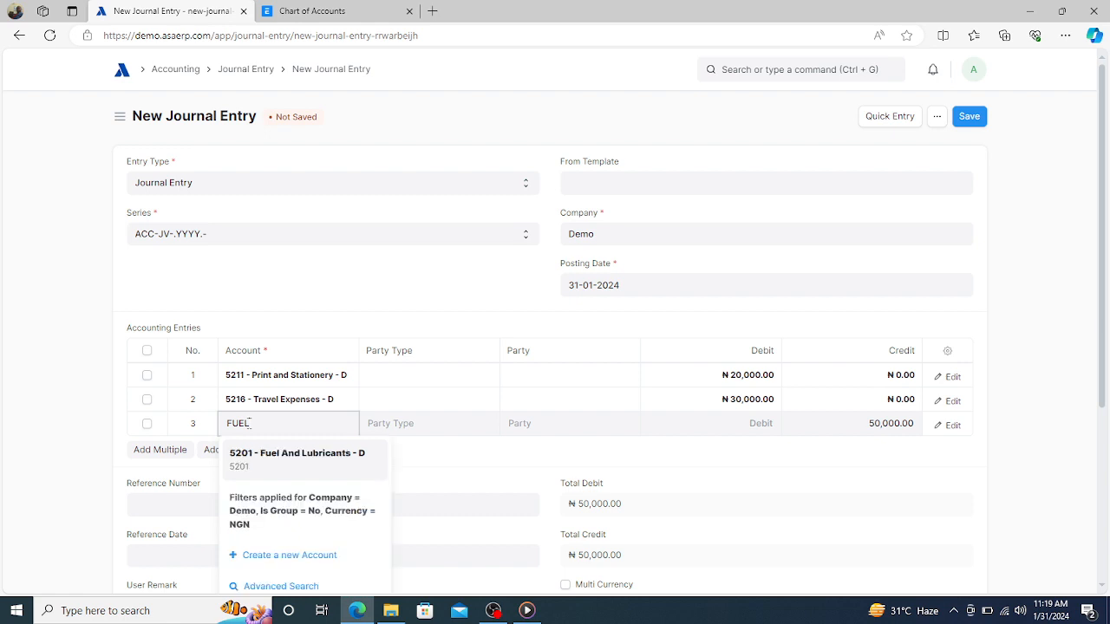
{"action": "left_click", "coordinate": [296, 459]}
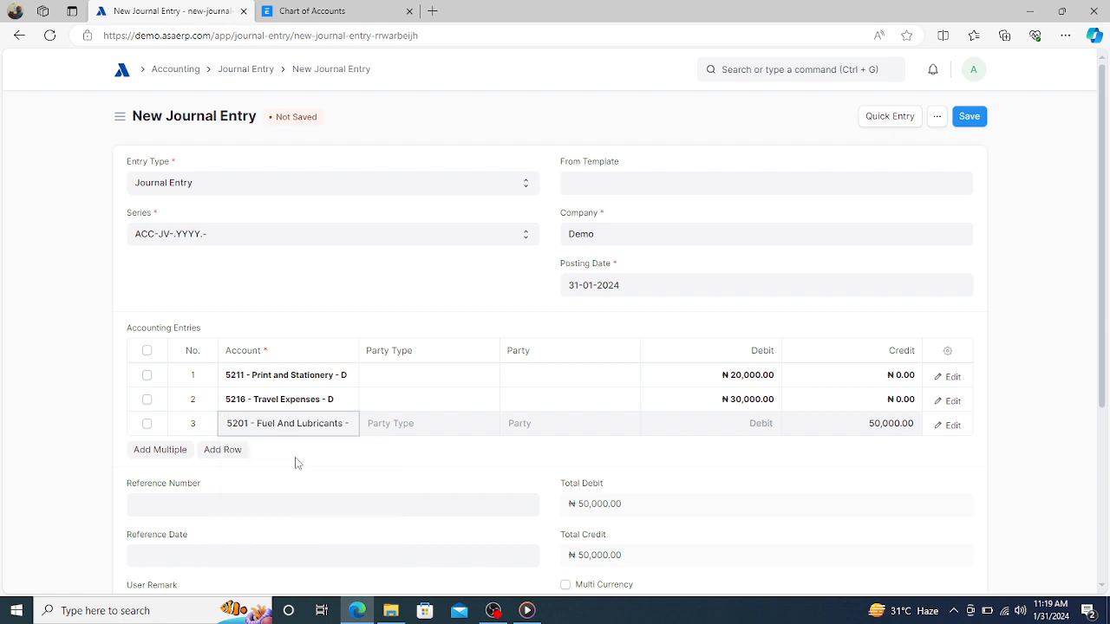
{"action": "left_click", "coordinate": [736, 426]}
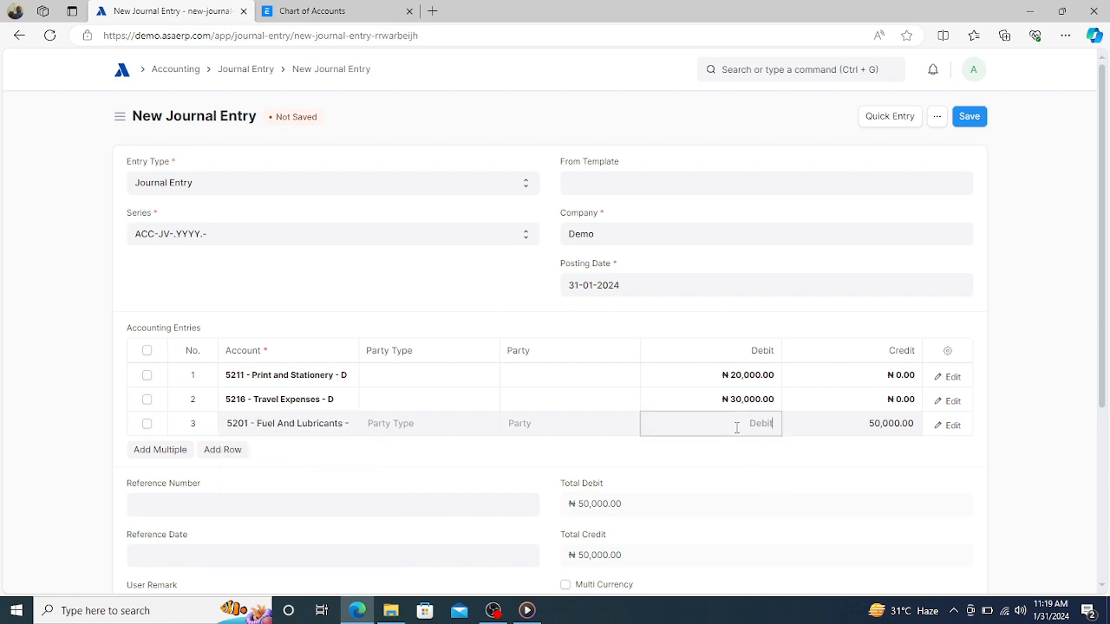
{"action": "type", "text": "12000"}
{"action": "left_click", "coordinate": [767, 460]}
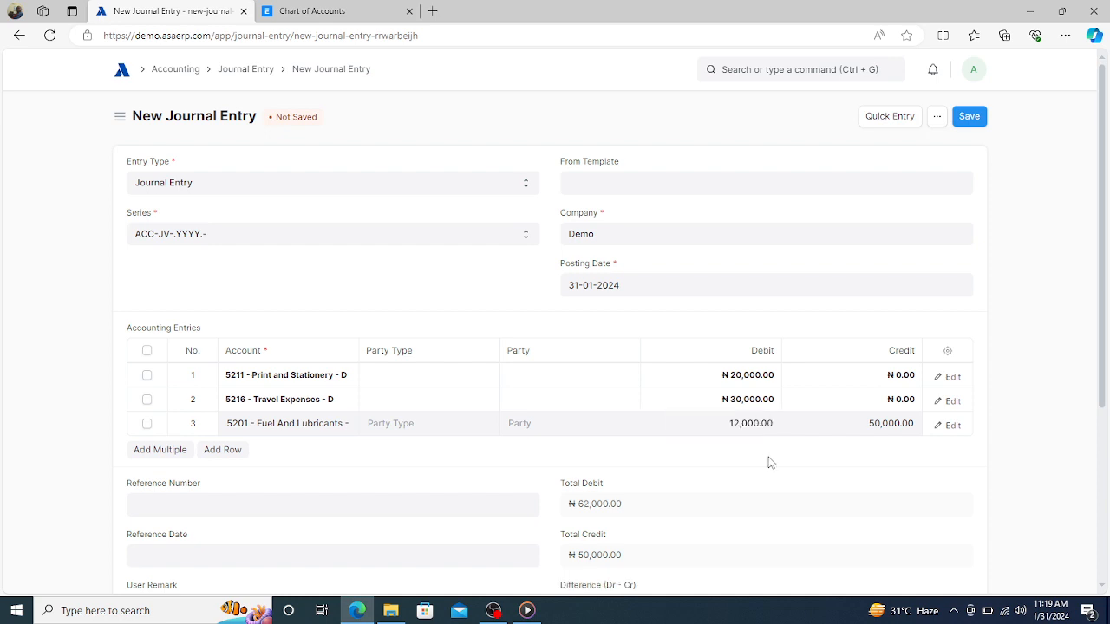
{"action": "left_click", "coordinate": [864, 427]}
{"action": "key", "text": "BackSpace"}
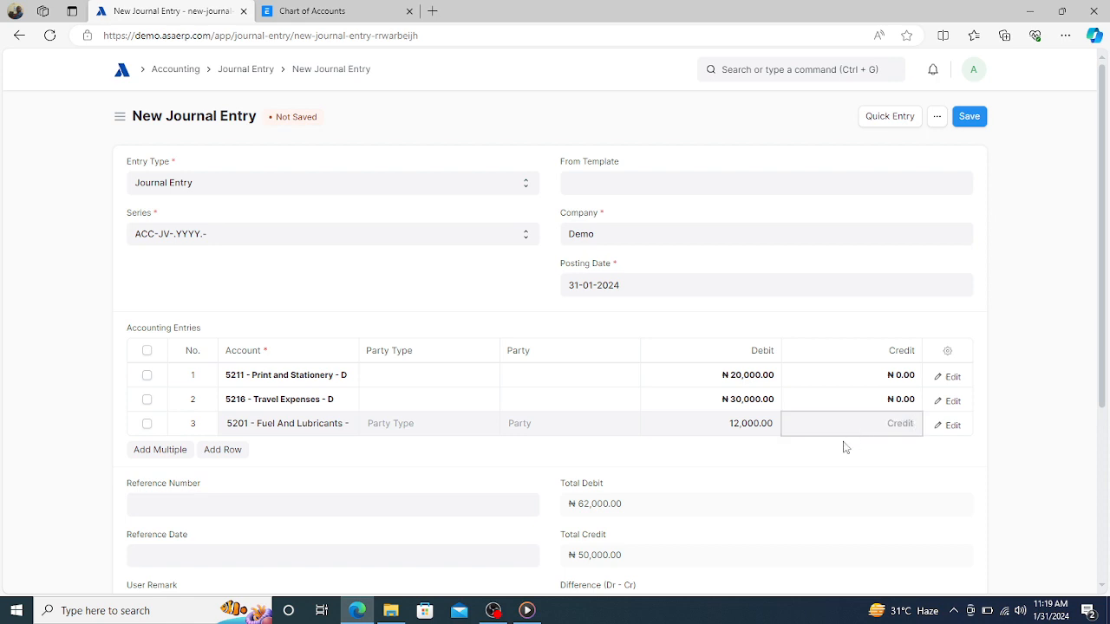
{"action": "left_click", "coordinate": [762, 462]}
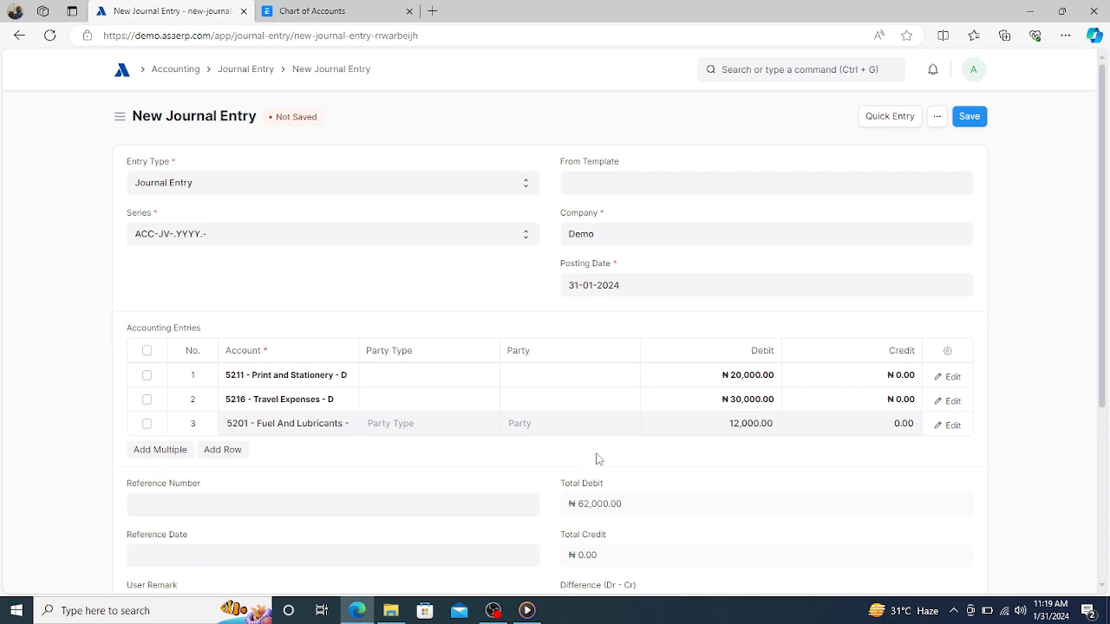
Add a fourth accounting row for 1120 - Petty Cash - D, keeping the auto-filled balancing credit.
{"action": "left_click", "coordinate": [227, 450]}
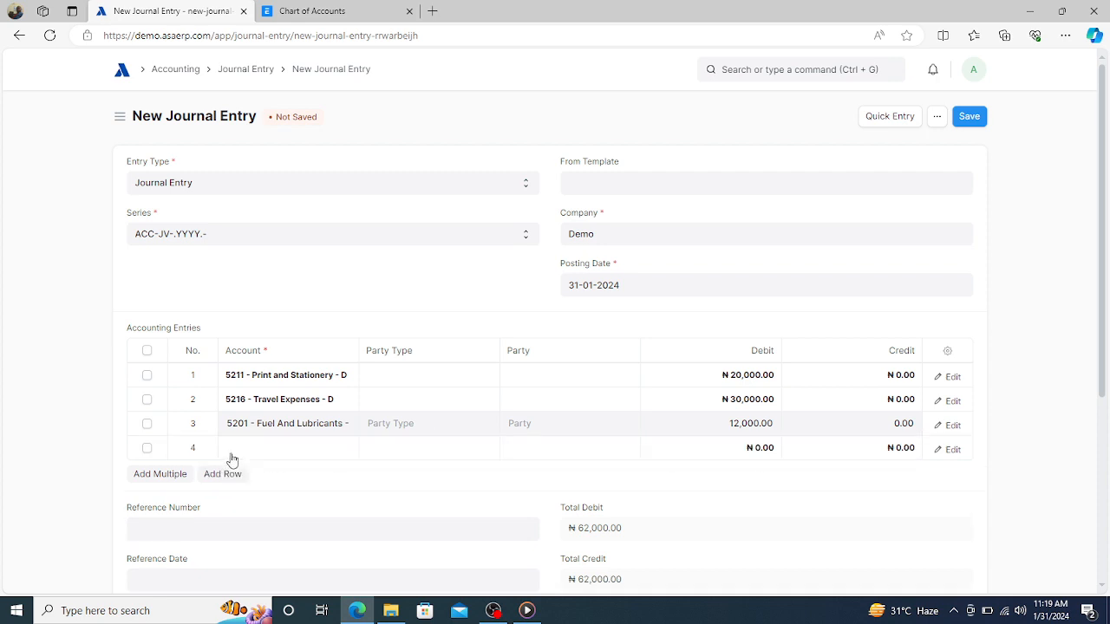
{"action": "left_click", "coordinate": [259, 447]}
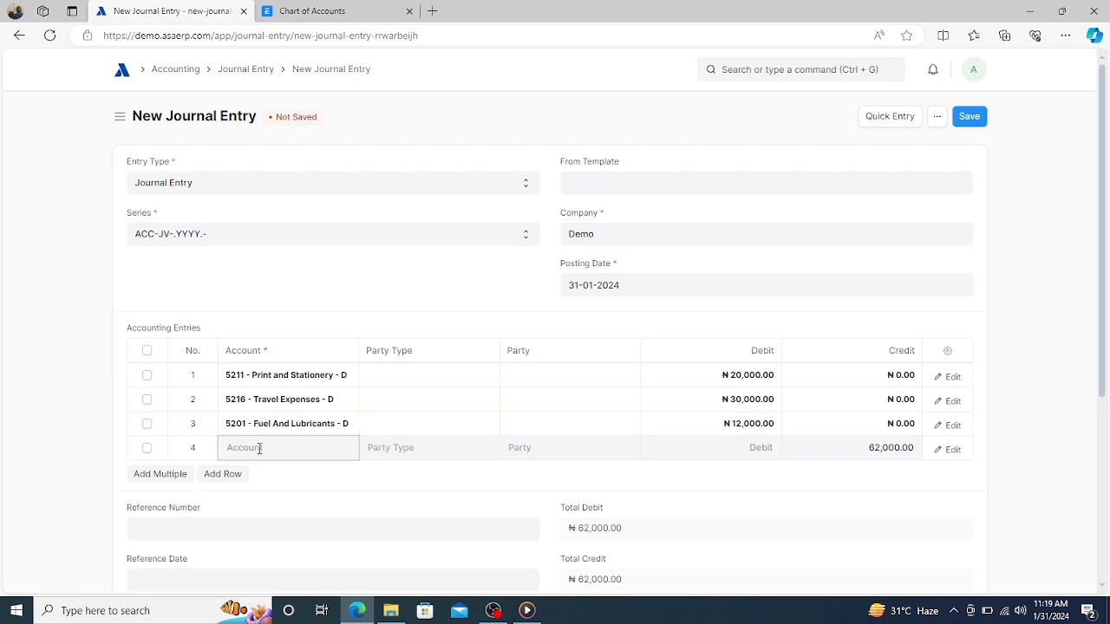
{"action": "type", "text": "PETTY"}
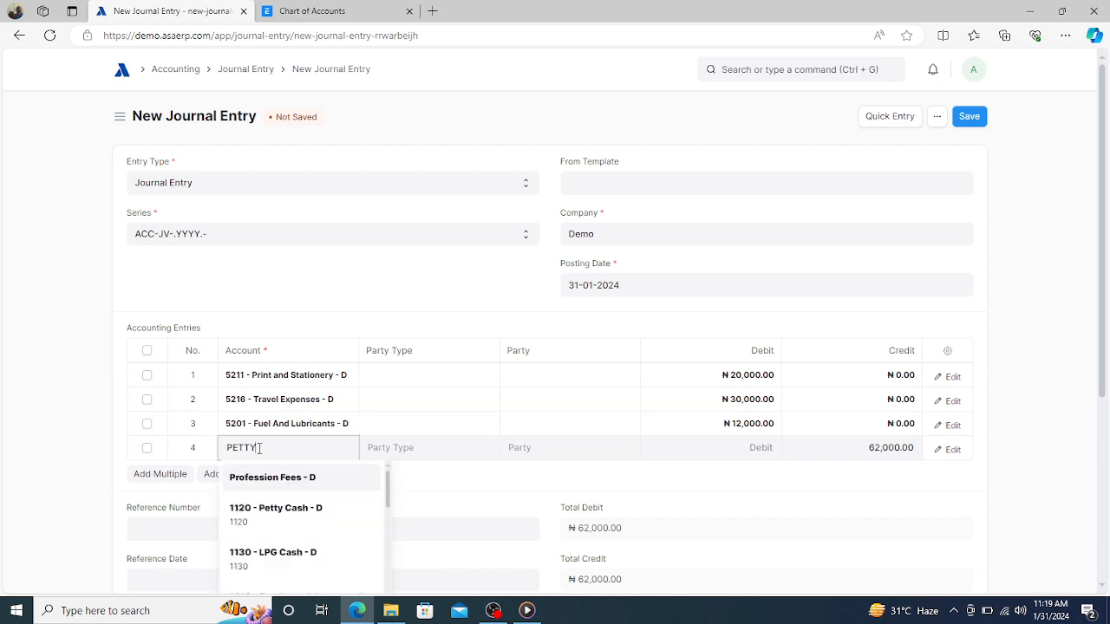
{"action": "left_click", "coordinate": [265, 479]}
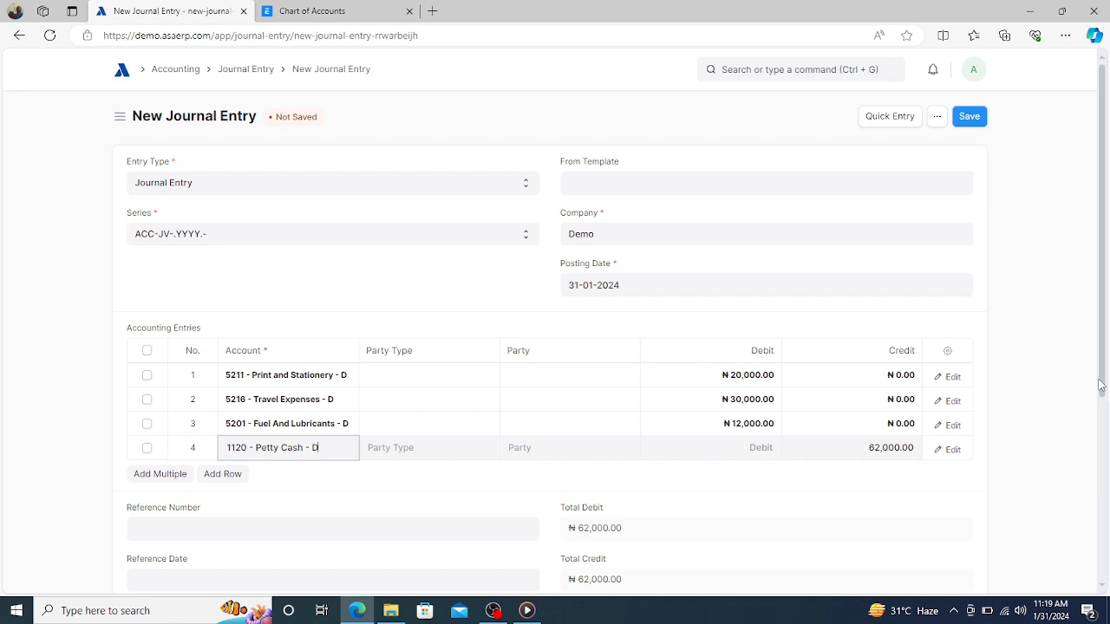
{"action": "left_click_drag", "start_coordinate": [1102, 382], "coordinate": [1097, 392]}
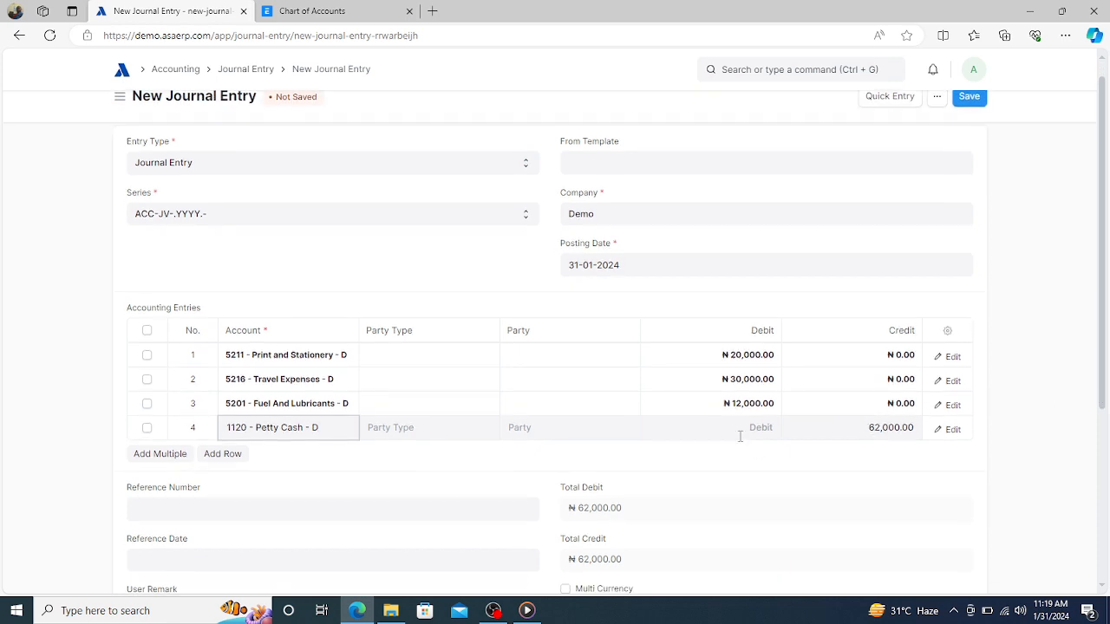
{"action": "left_click", "coordinate": [451, 458]}
Enter "PYMENT FOR A4 PAPERS, TP TO ABUJA AND 12L MOBIL OIL" as the user remark.
{"action": "scroll", "coordinate": [450, 458], "scroll_direction": "down", "scroll_amount": 2}
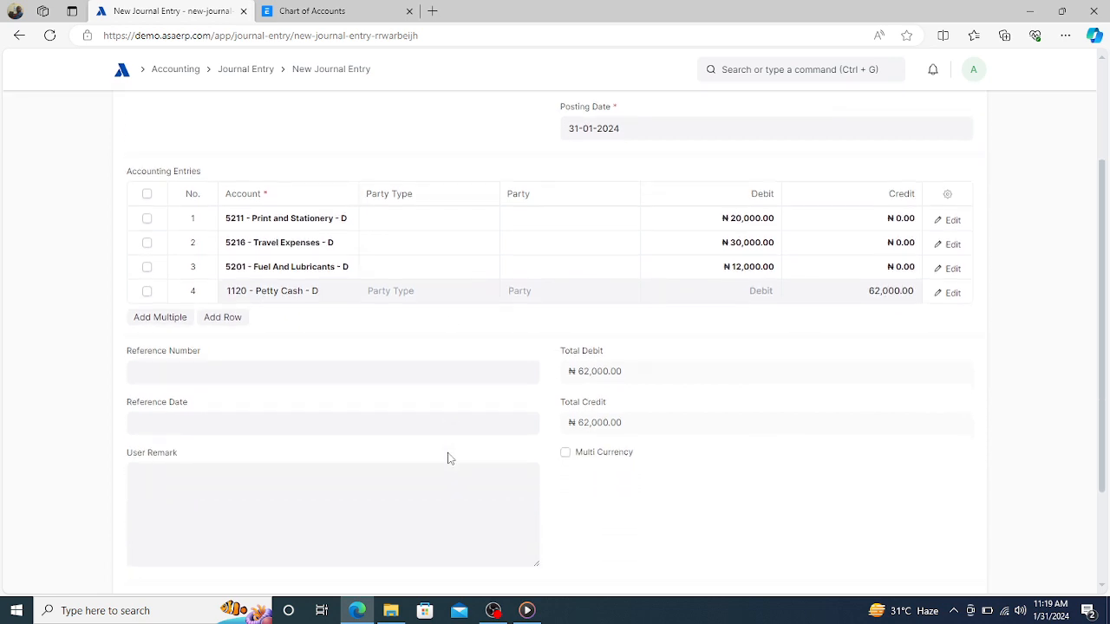
{"action": "left_click", "coordinate": [170, 485]}
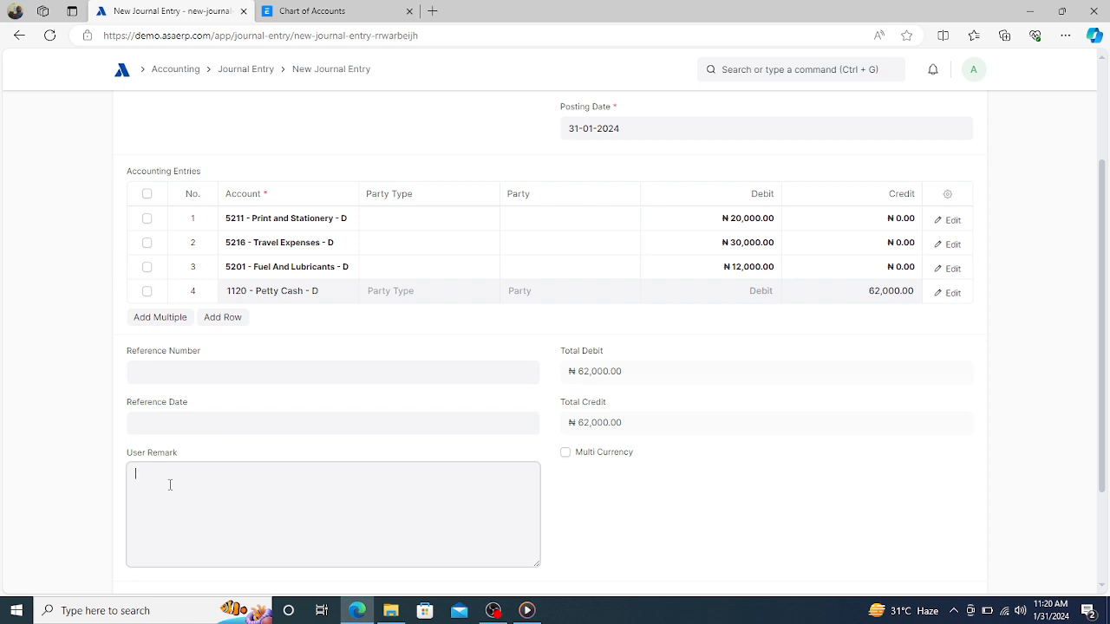
{"action": "type", "text": "PYMENT FOR"}
{"action": "type", "text": "A4 PAPERS, TP TO ABUJA AND 12L"}
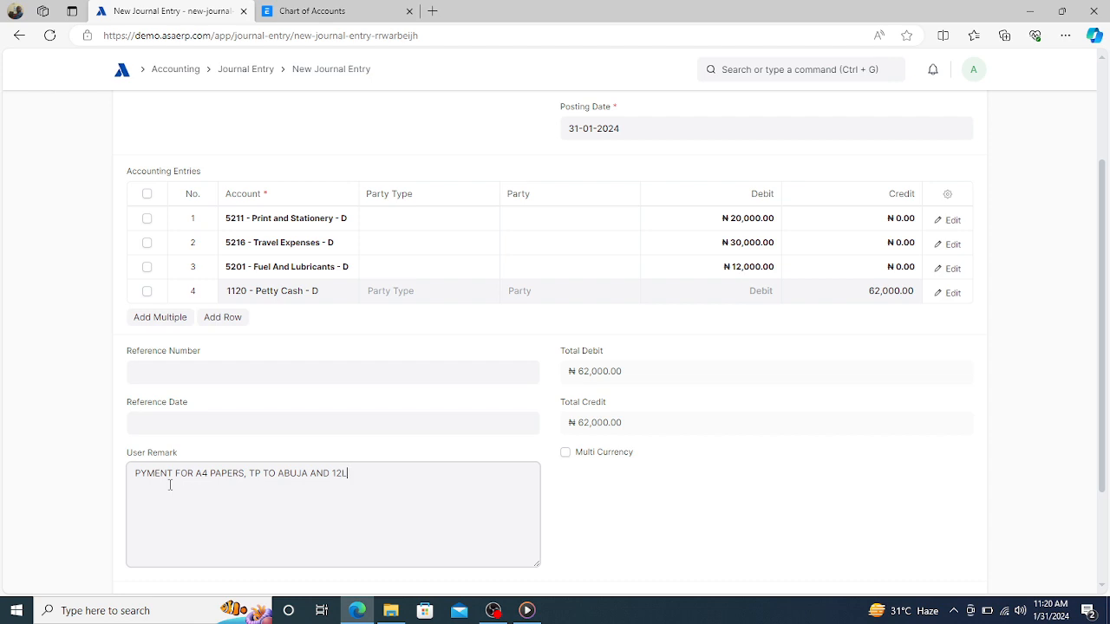
{"action": "type", "text": " MOBIL OIL"}
{"action": "left_click", "coordinate": [613, 503]}
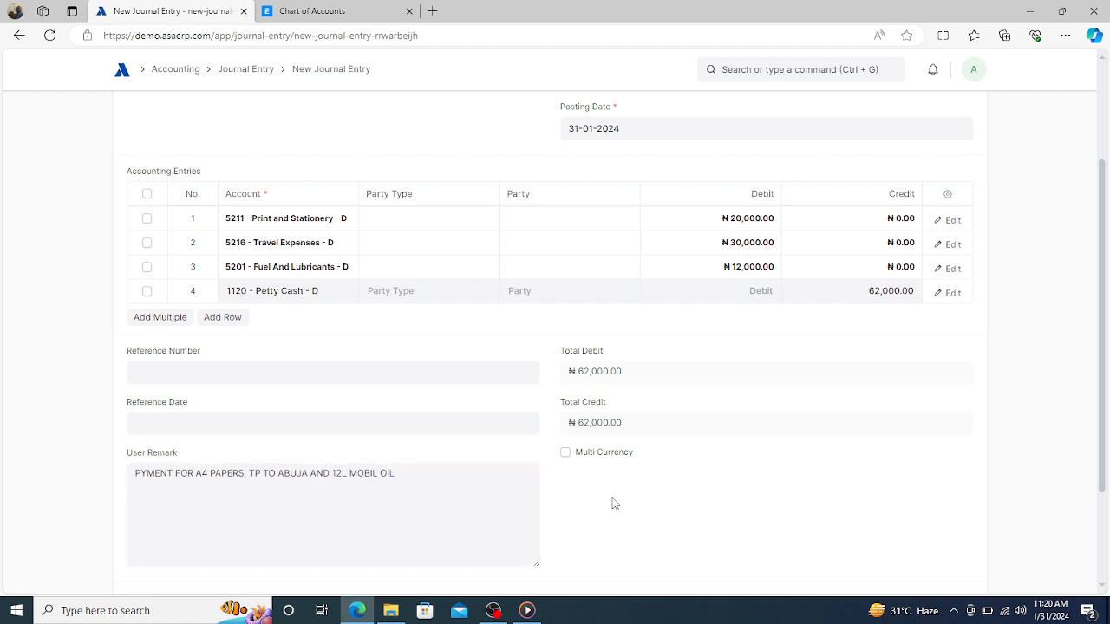
Change the cost center of the Print and Stationery row to 002 - Abuja - D and close the row's details.
{"action": "scroll", "coordinate": [613, 503], "scroll_direction": "up", "scroll_amount": 3}
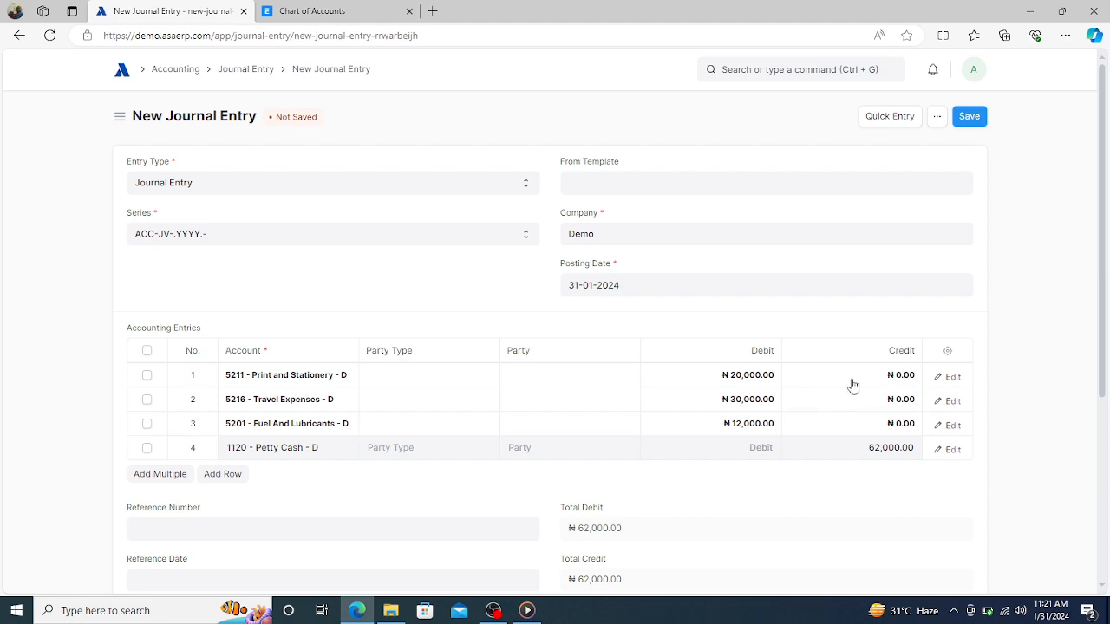
{"action": "left_click", "coordinate": [954, 378]}
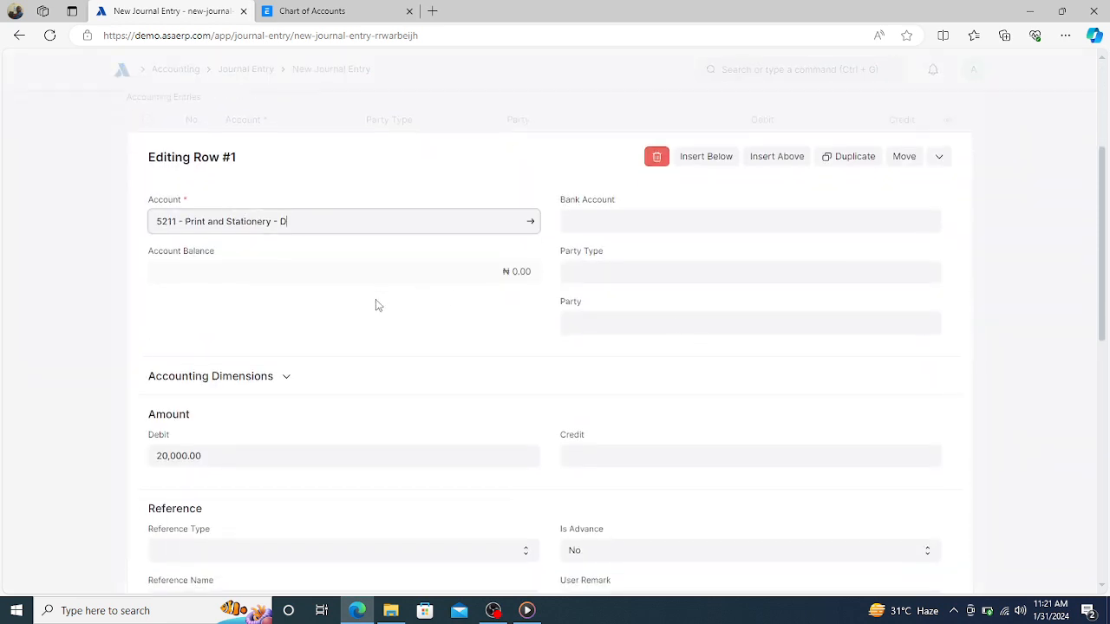
{"action": "left_click", "coordinate": [289, 380]}
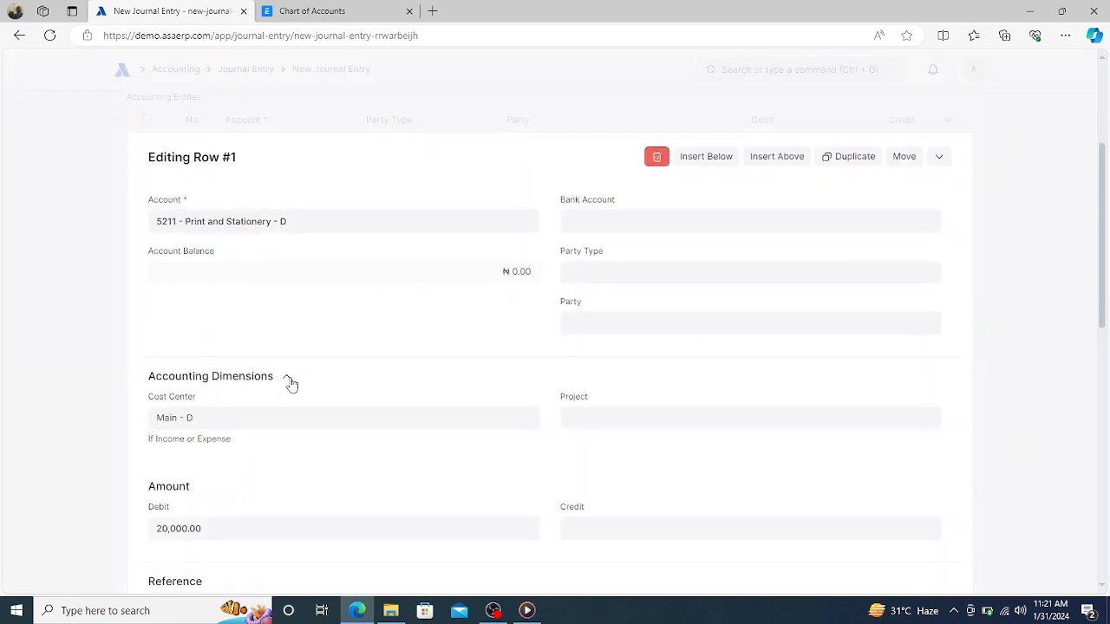
{"action": "left_click", "coordinate": [260, 422]}
{"action": "key", "text": "BackSpace"}
{"action": "key", "text": "BackSpace"}
{"action": "key", "text": "BackSpace"}
{"action": "key", "text": "BackSpace"}
{"action": "key", "text": "BackSpace"}
{"action": "key", "text": "BackSpace"}
{"action": "key", "text": "BackSpace"}
{"action": "key", "text": "BackSpace"}
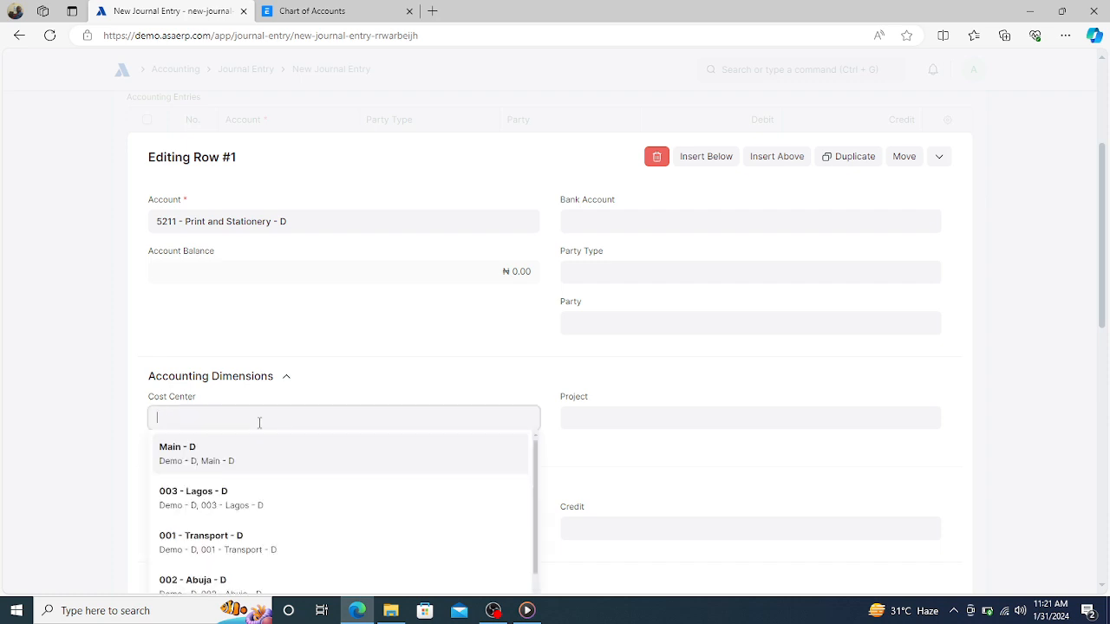
{"action": "left_click", "coordinate": [203, 587]}
{"action": "left_click", "coordinate": [247, 376]}
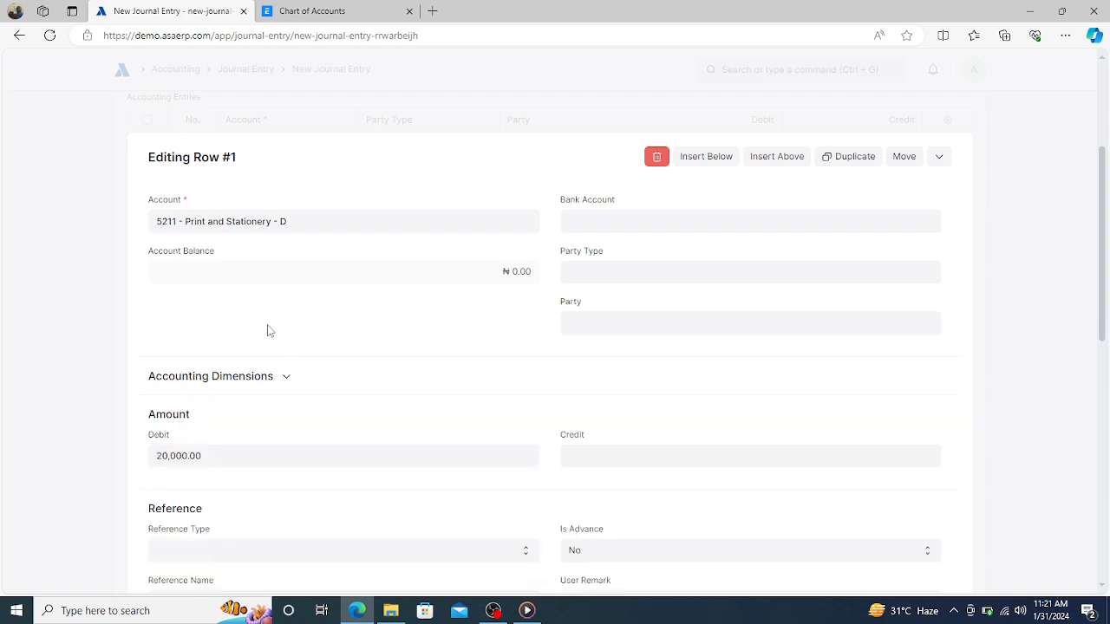
{"action": "left_click", "coordinate": [102, 328]}
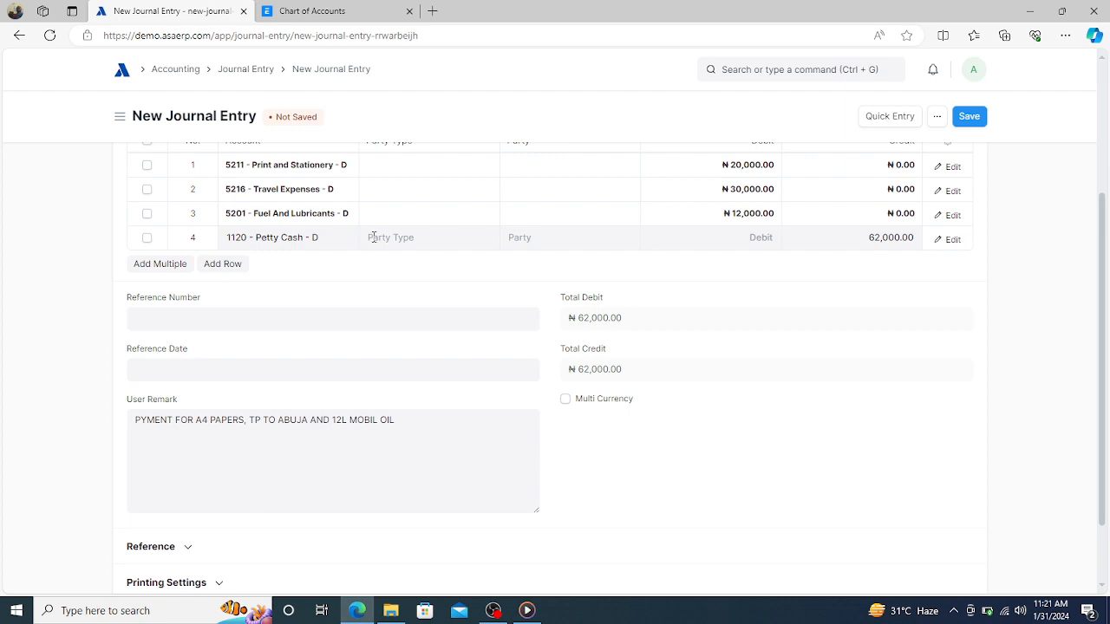
Change the cost center of the Travel Expenses row to 002 - Abuja - D and close the row's details.
{"action": "left_click", "coordinate": [954, 192]}
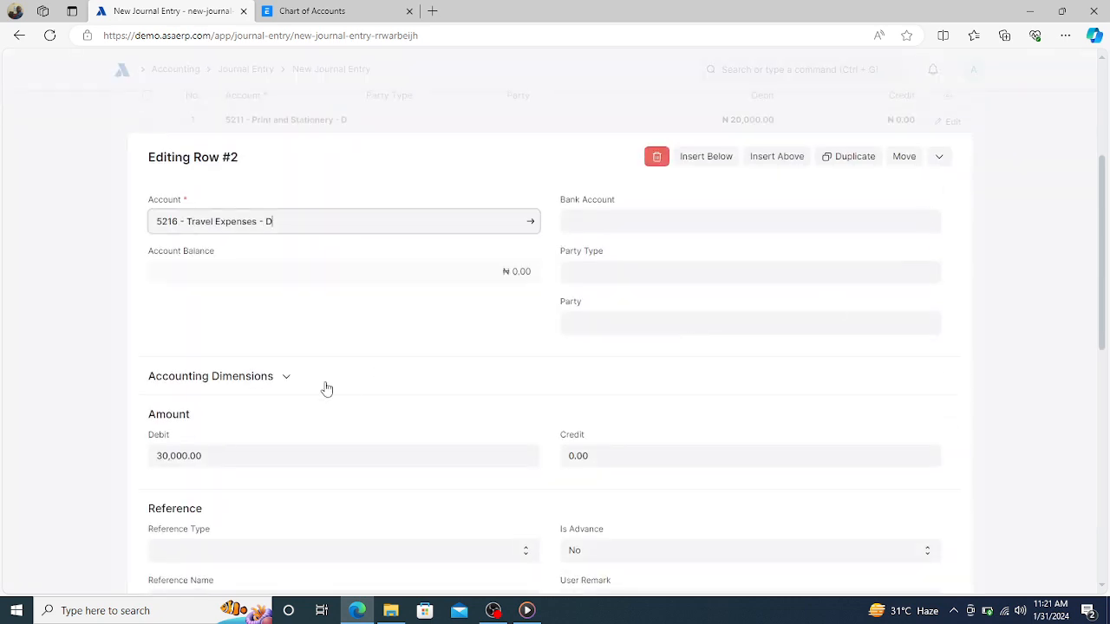
{"action": "left_click", "coordinate": [291, 376]}
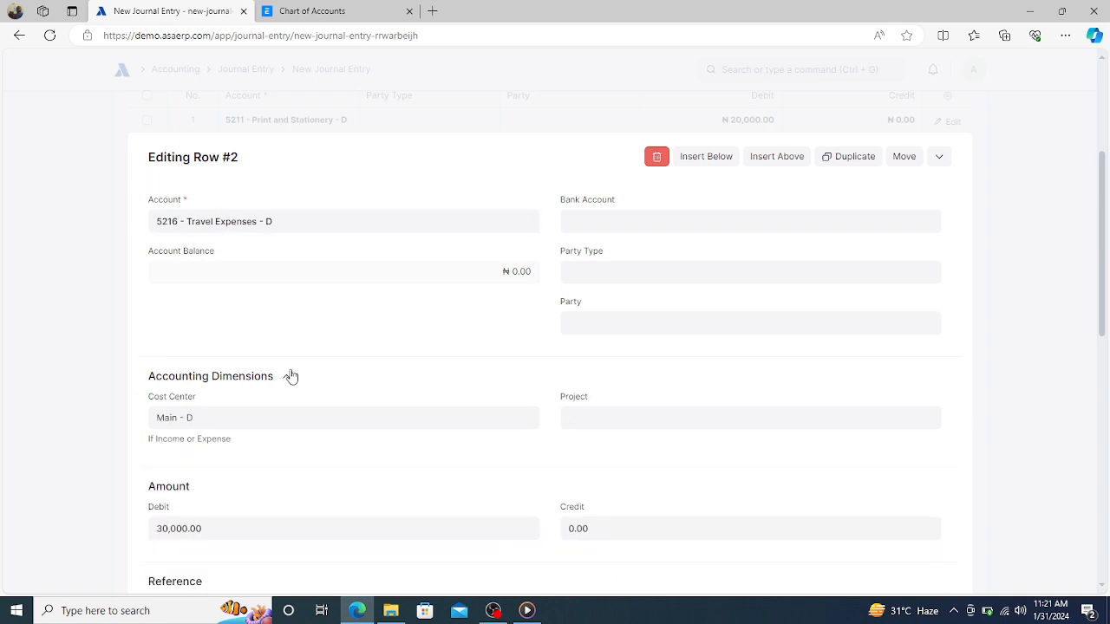
{"action": "left_click", "coordinate": [226, 419]}
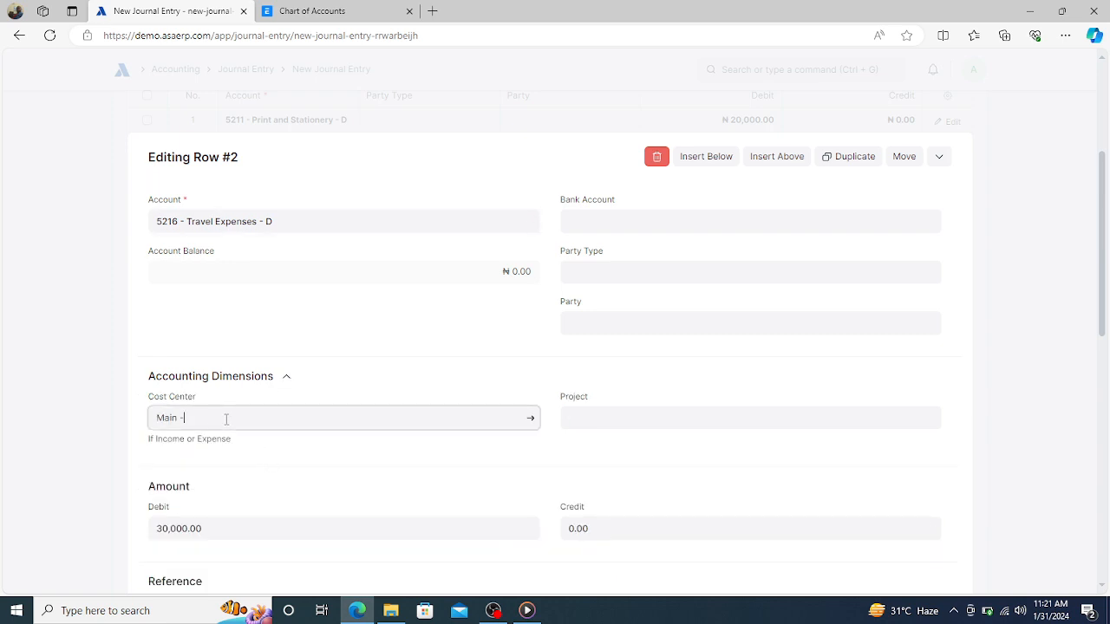
{"action": "key", "text": "BackSpace"}
{"action": "key", "text": "BackSpace"}
{"action": "key", "text": "BackSpace"}
{"action": "key", "text": "BackSpace"}
{"action": "key", "text": "BackSpace"}
{"action": "key", "text": "BackSpace"}
{"action": "type", "text": "ABU"}
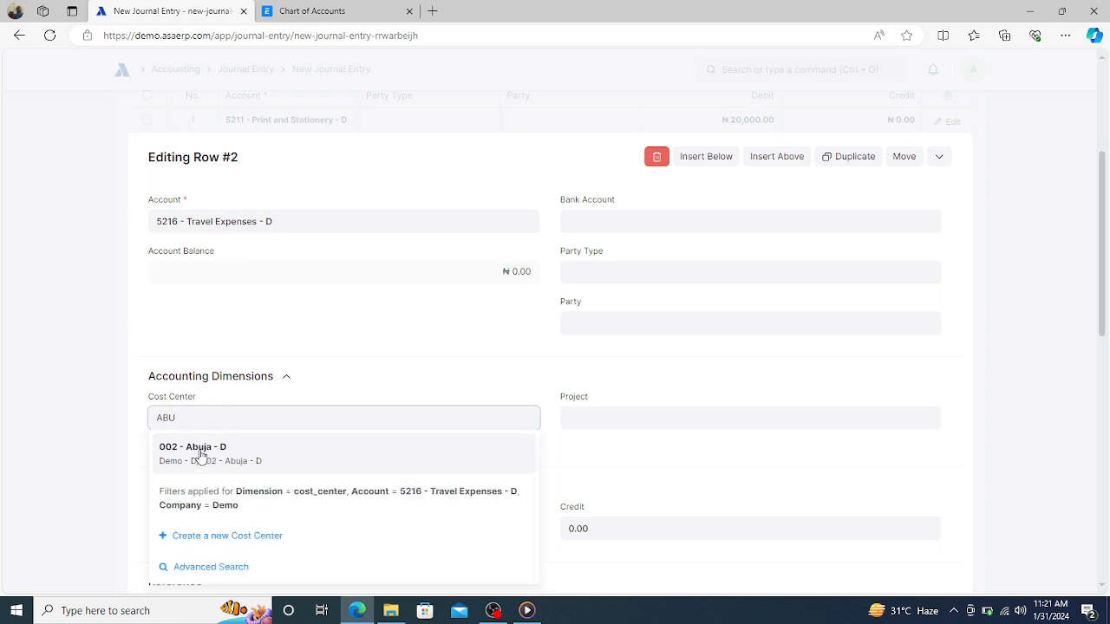
{"action": "left_click", "coordinate": [198, 453]}
{"action": "left_click", "coordinate": [74, 364]}
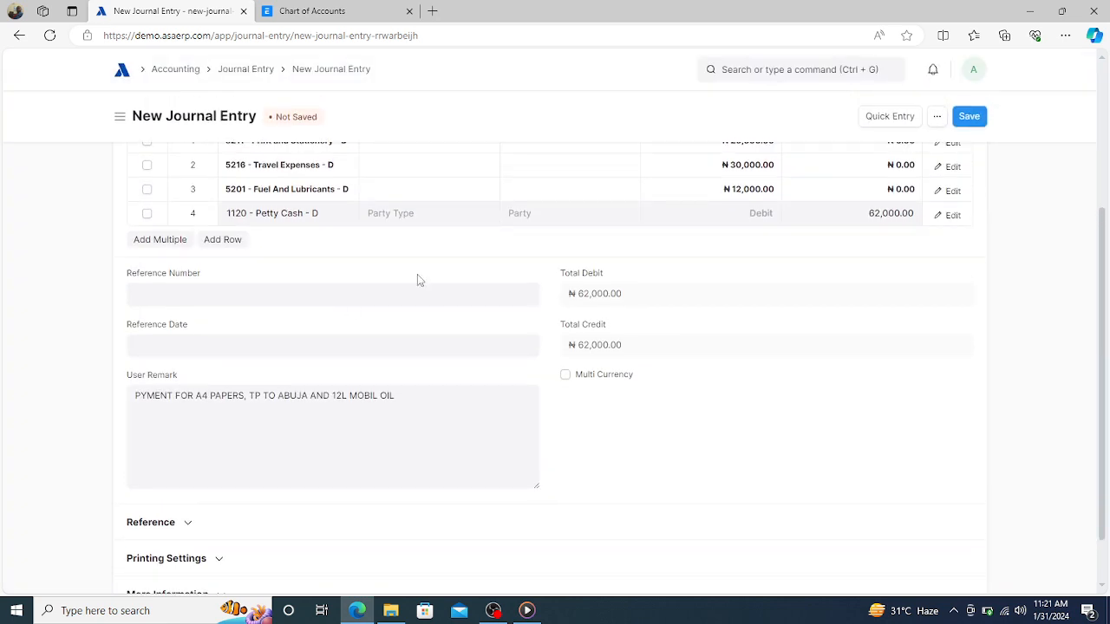
Change the cost center of the Fuel And Lubricants row to 002 - Abuja - D and close the row's details.
{"action": "left_click", "coordinate": [946, 190]}
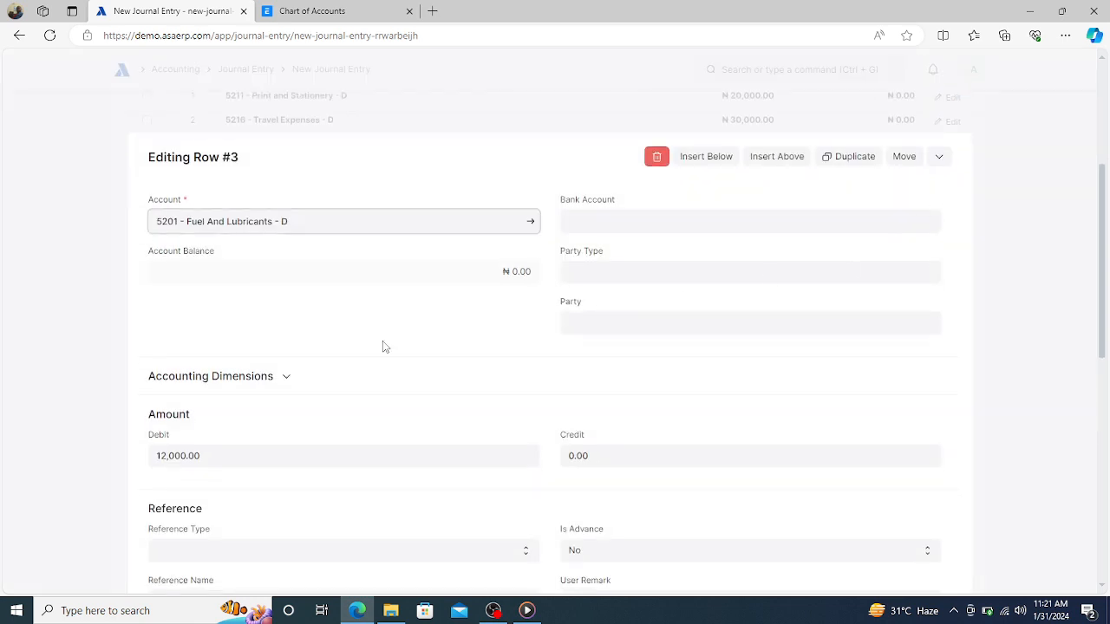
{"action": "left_click", "coordinate": [287, 379]}
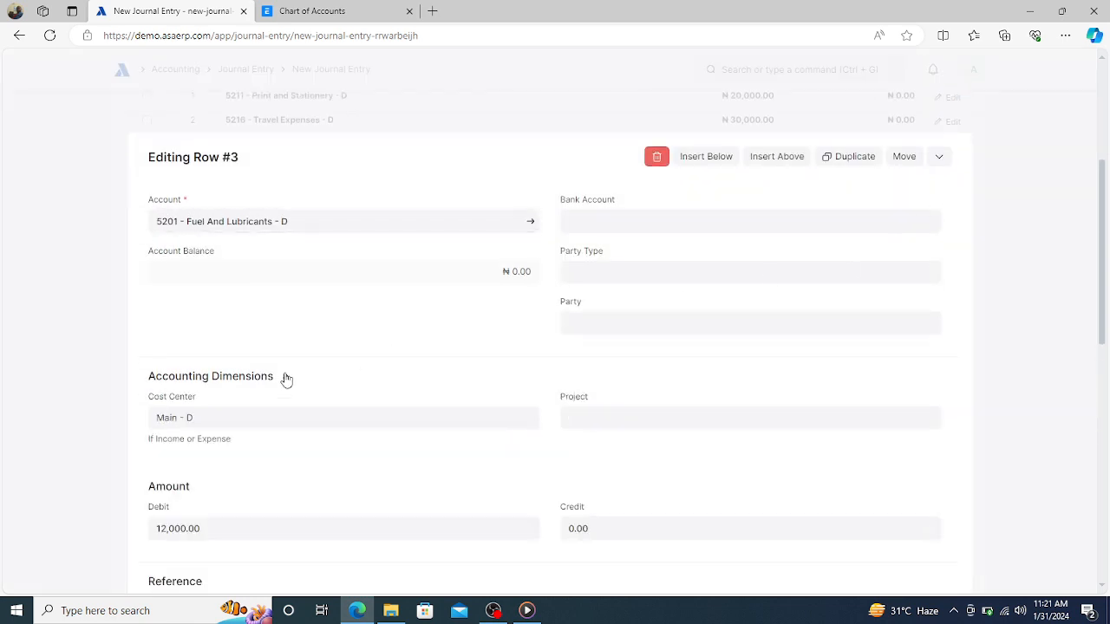
{"action": "left_click", "coordinate": [249, 423]}
{"action": "key", "text": "BackSpace"}
{"action": "key", "text": "BackSpace"}
{"action": "key", "text": "BackSpace"}
{"action": "key", "text": "BackSpace"}
{"action": "key", "text": "BackSpace"}
{"action": "key", "text": "BackSpace"}
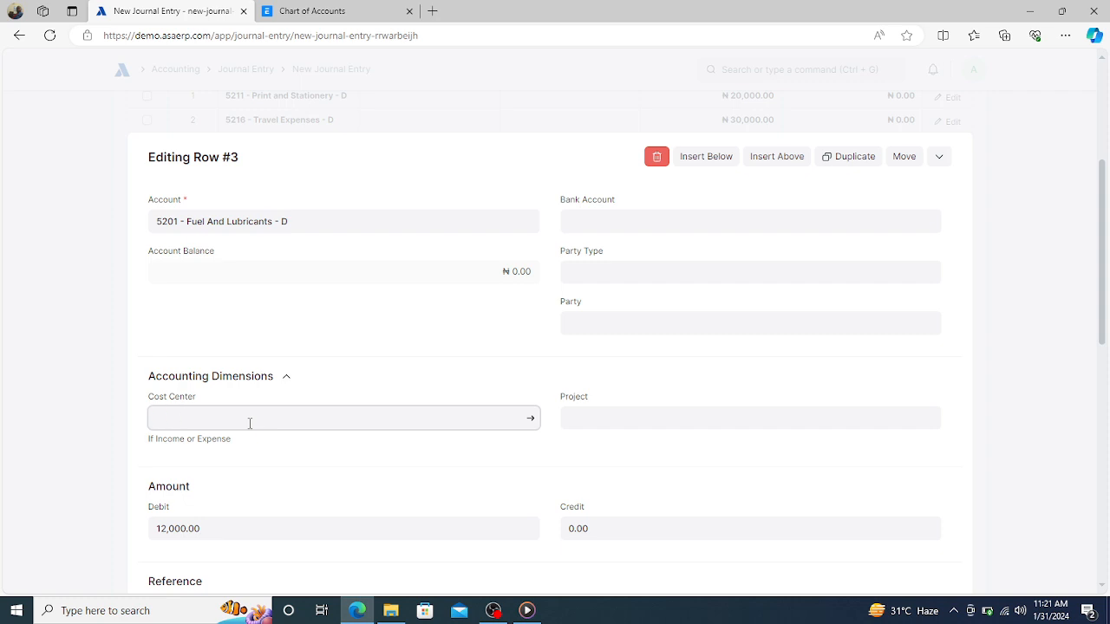
{"action": "type", "text": "ABU"}
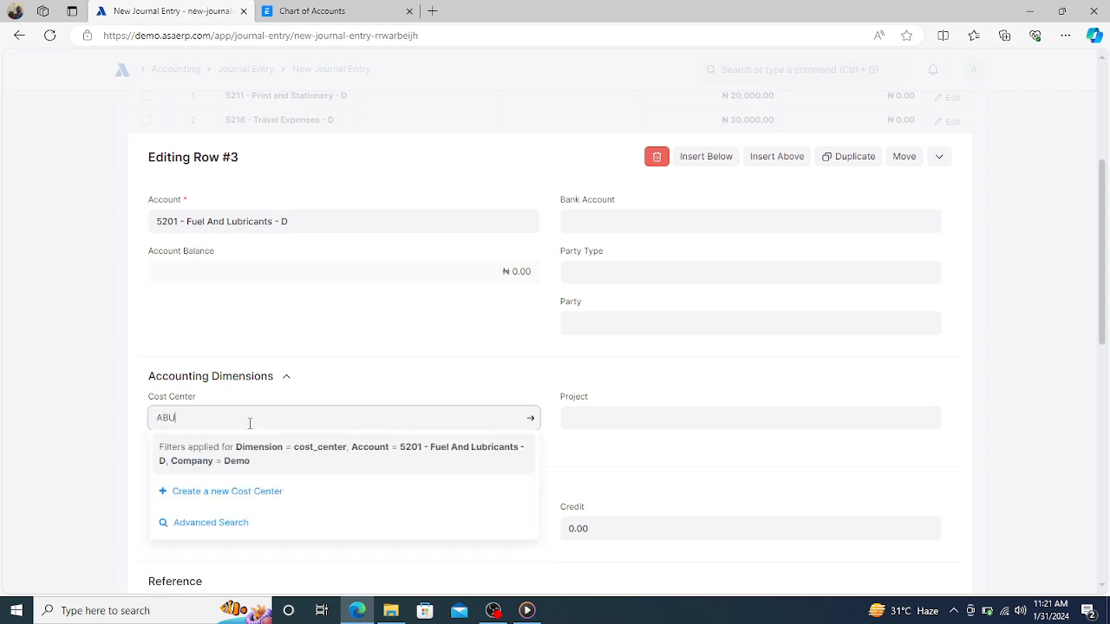
{"action": "type", "text": "JA"}
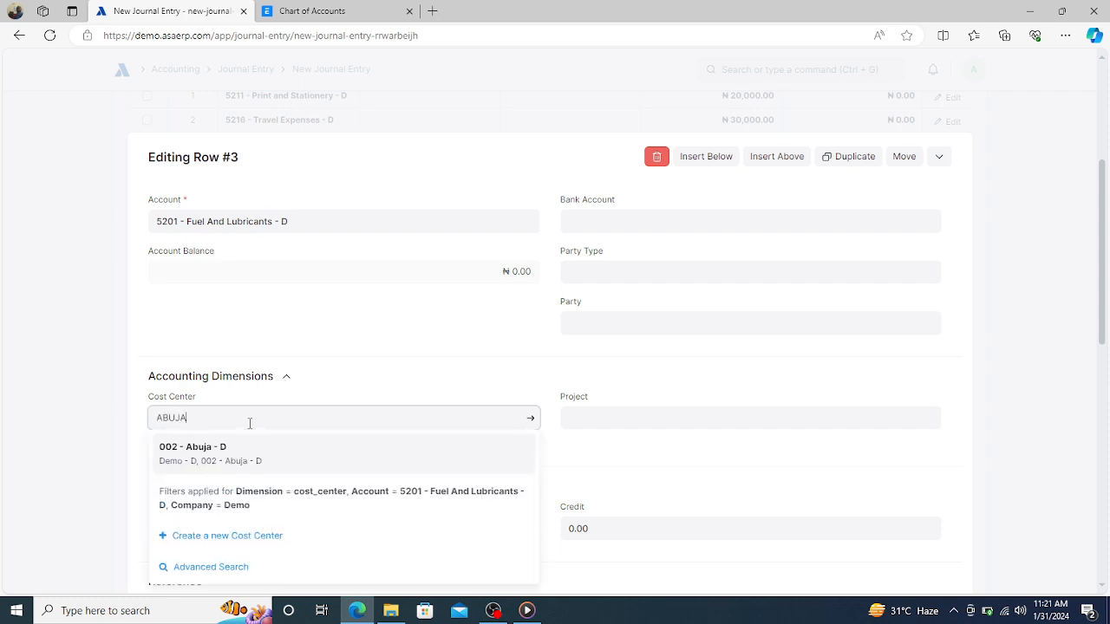
{"action": "left_click", "coordinate": [217, 446]}
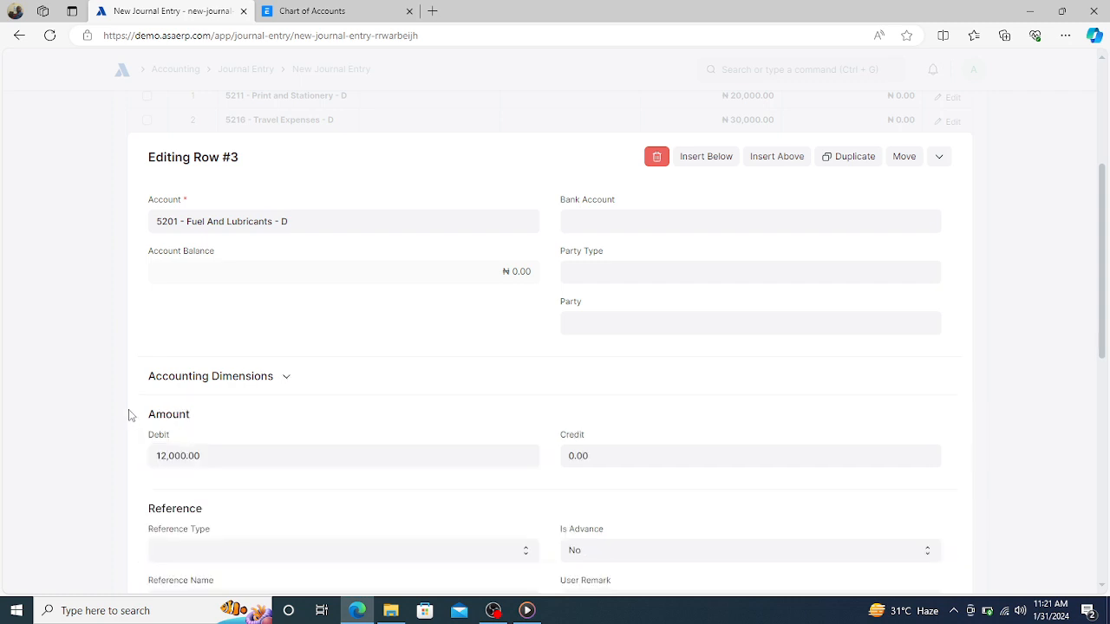
{"action": "scroll", "coordinate": [130, 416], "scroll_direction": "up", "scroll_amount": 1}
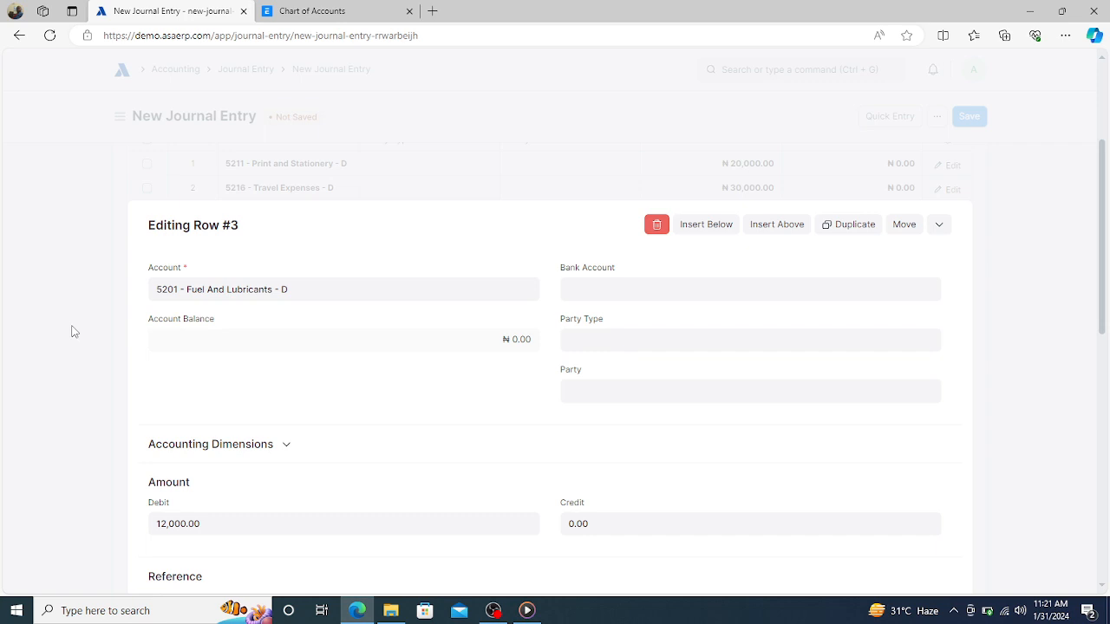
{"action": "left_click", "coordinate": [74, 332]}
Save the petty cash expenses journal entry and permanently submit it.
{"action": "scroll", "coordinate": [74, 332], "scroll_direction": "up", "scroll_amount": 3}
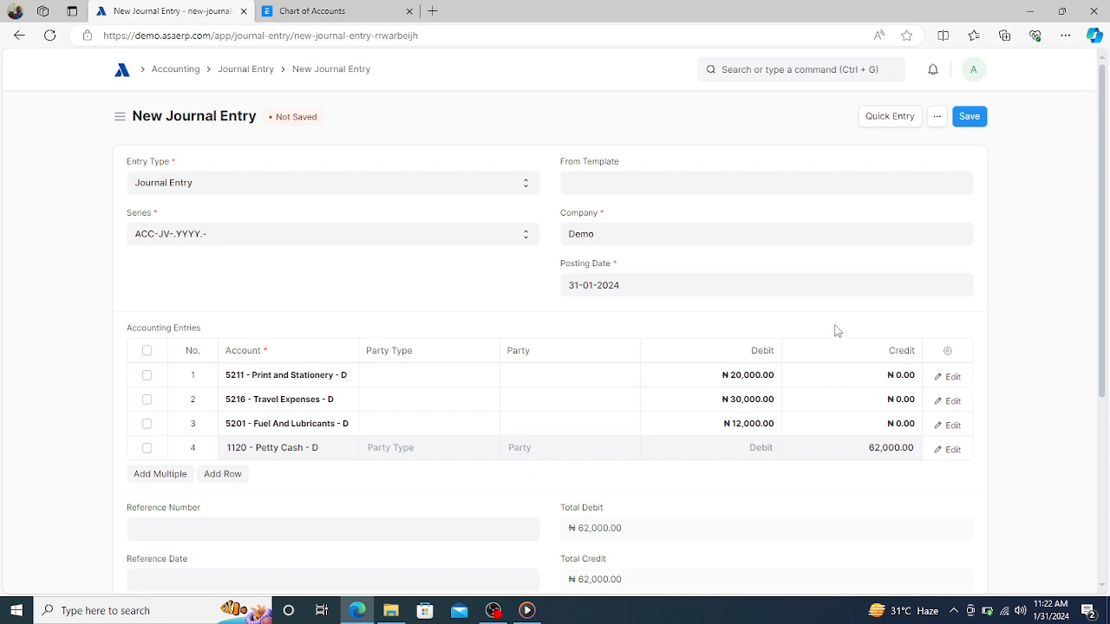
{"action": "left_click", "coordinate": [969, 120]}
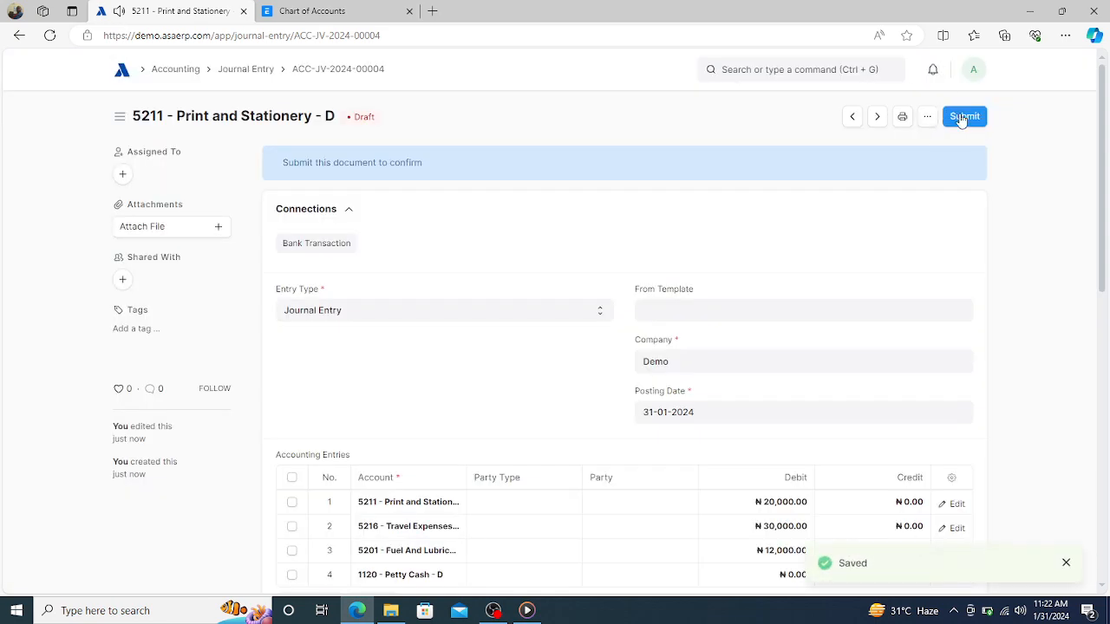
{"action": "left_click", "coordinate": [961, 117]}
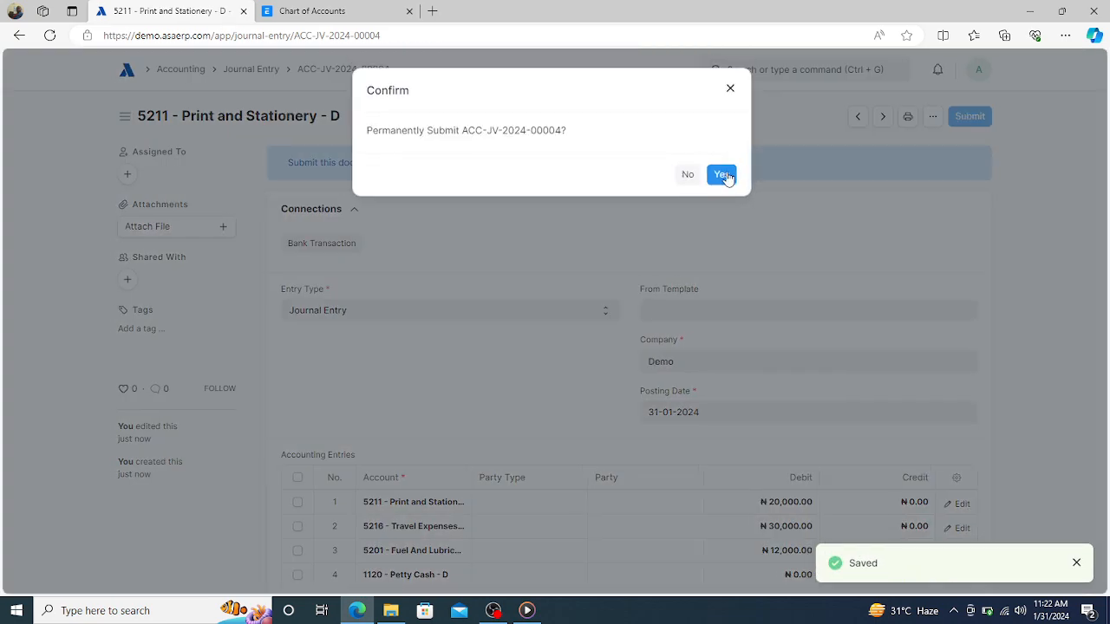
{"action": "left_click", "coordinate": [726, 176]}
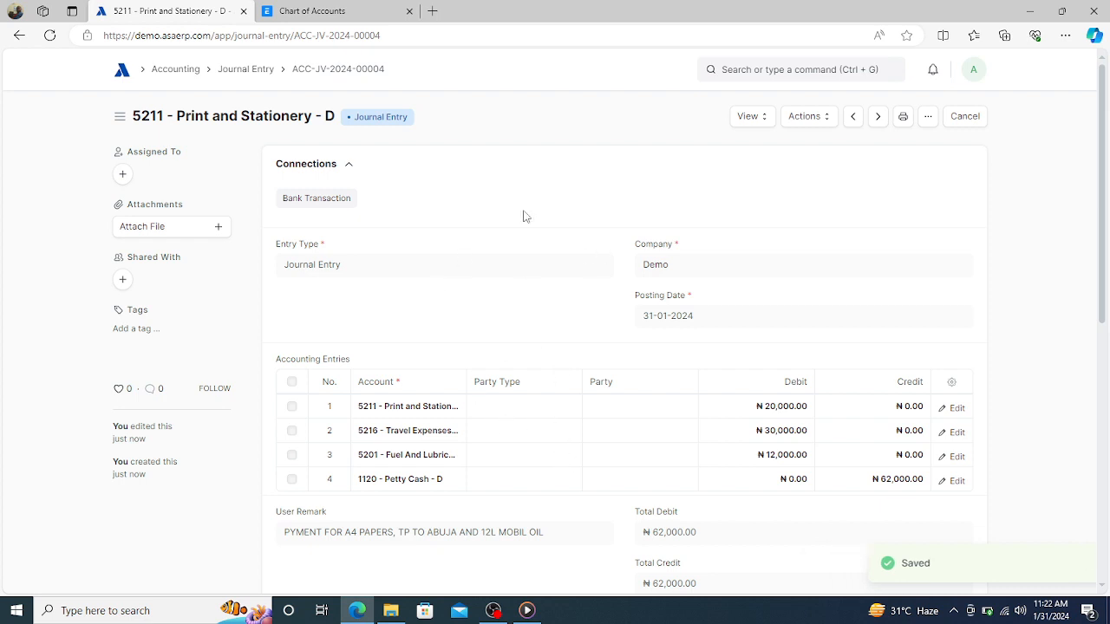
Review the general ledger postings of the submitted petty cash expenses entry and return to the entry.
{"action": "left_click", "coordinate": [761, 119]}
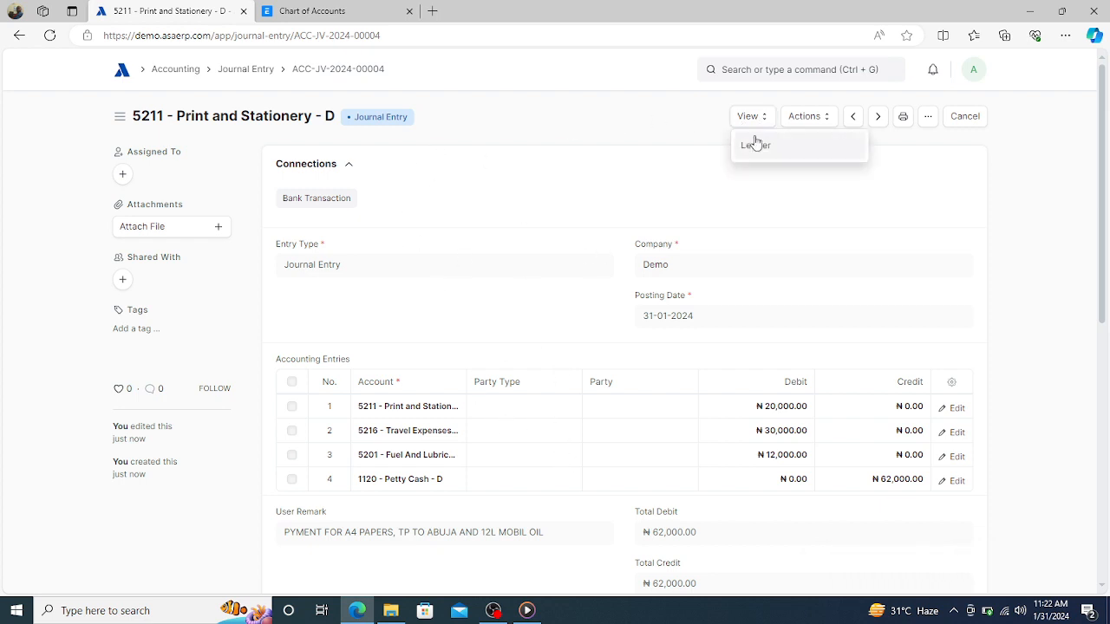
{"action": "left_click", "coordinate": [756, 148]}
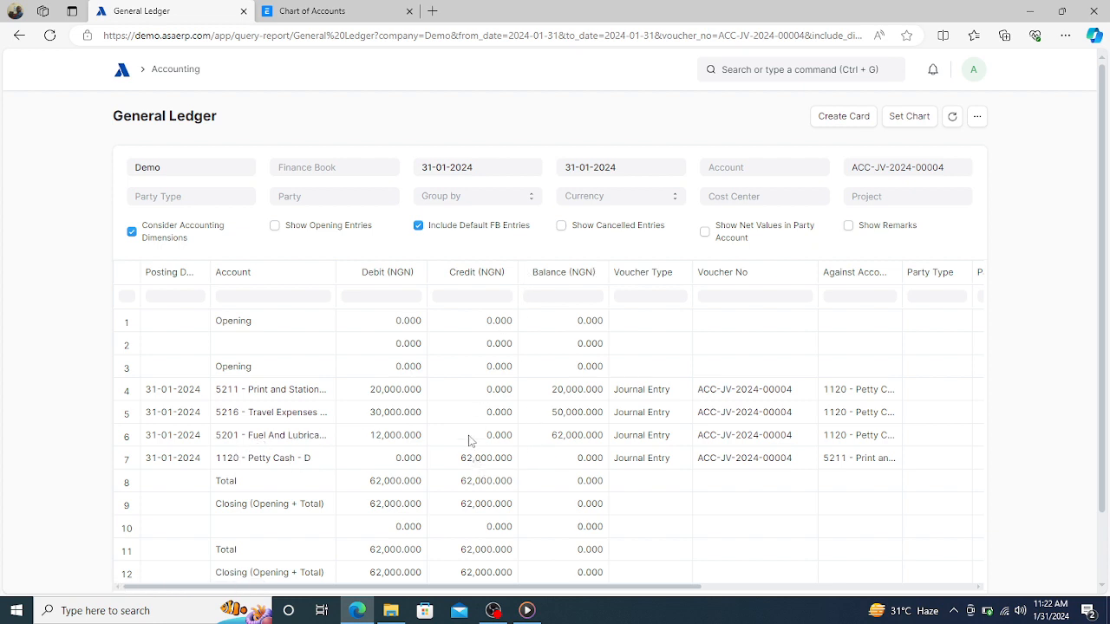
{"action": "left_click", "coordinate": [19, 39]}
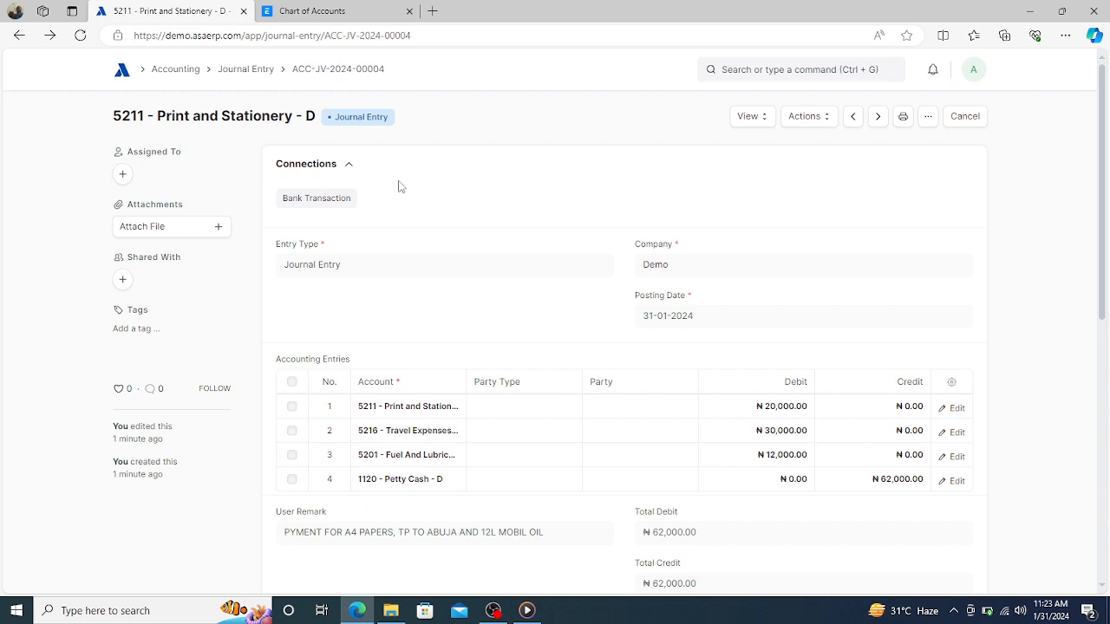
Create a new journal entry from the Journal Entry list with a first row debiting 1651 - Prepaid Rent - D by 1,200,000.
{"action": "left_click", "coordinate": [241, 74]}
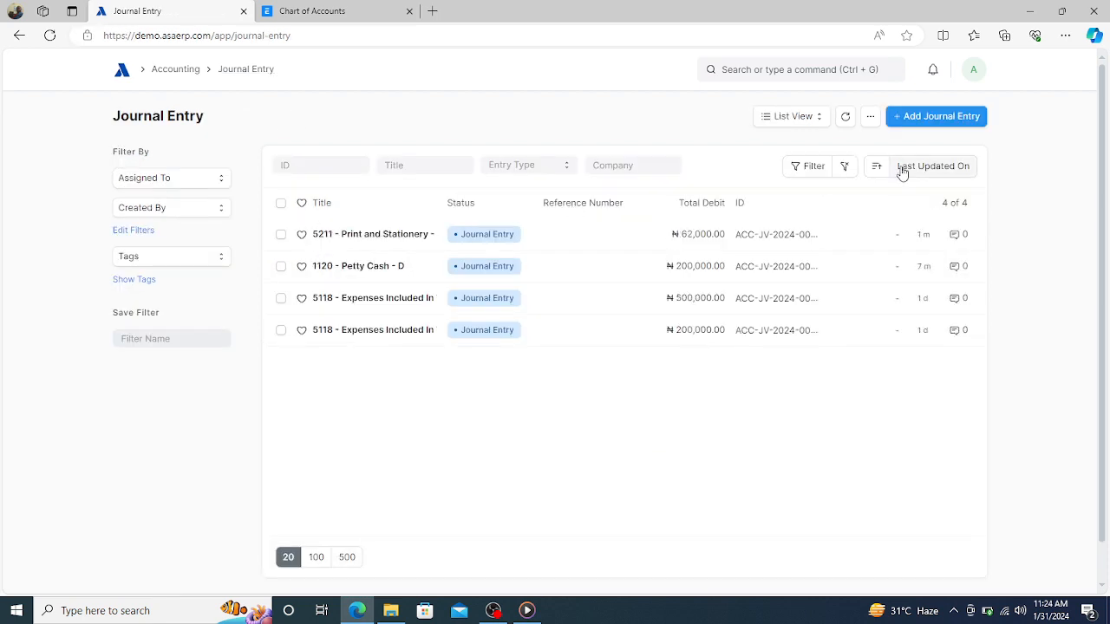
{"action": "left_click", "coordinate": [921, 117]}
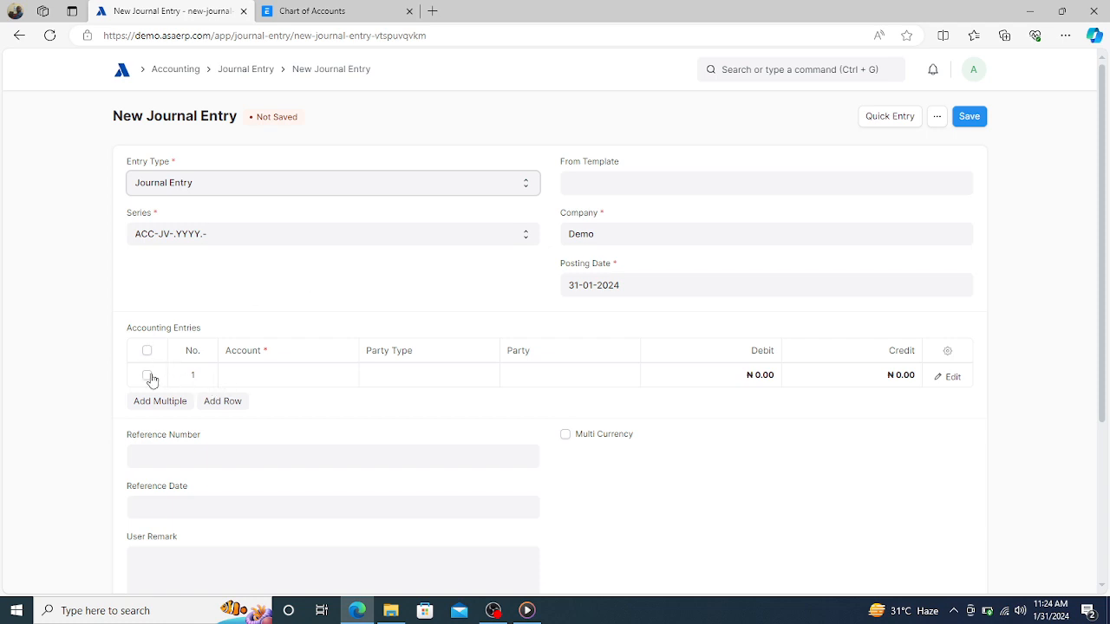
{"action": "left_click", "coordinate": [254, 379]}
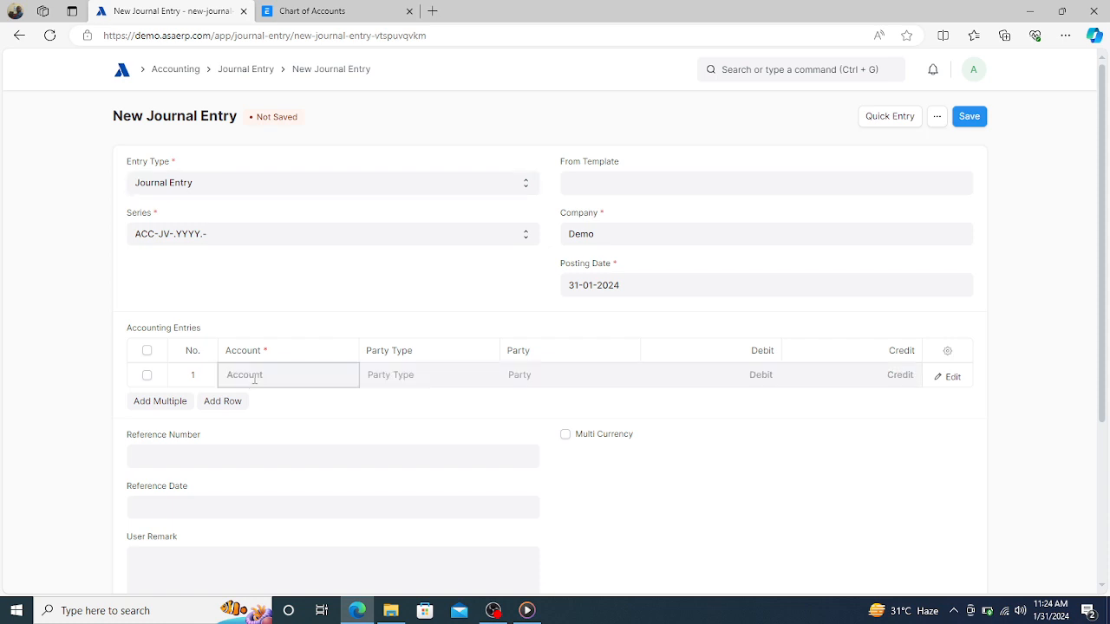
{"action": "type", "text": "PREPA"}
{"action": "left_click", "coordinate": [284, 404]}
{"action": "left_click", "coordinate": [746, 377]}
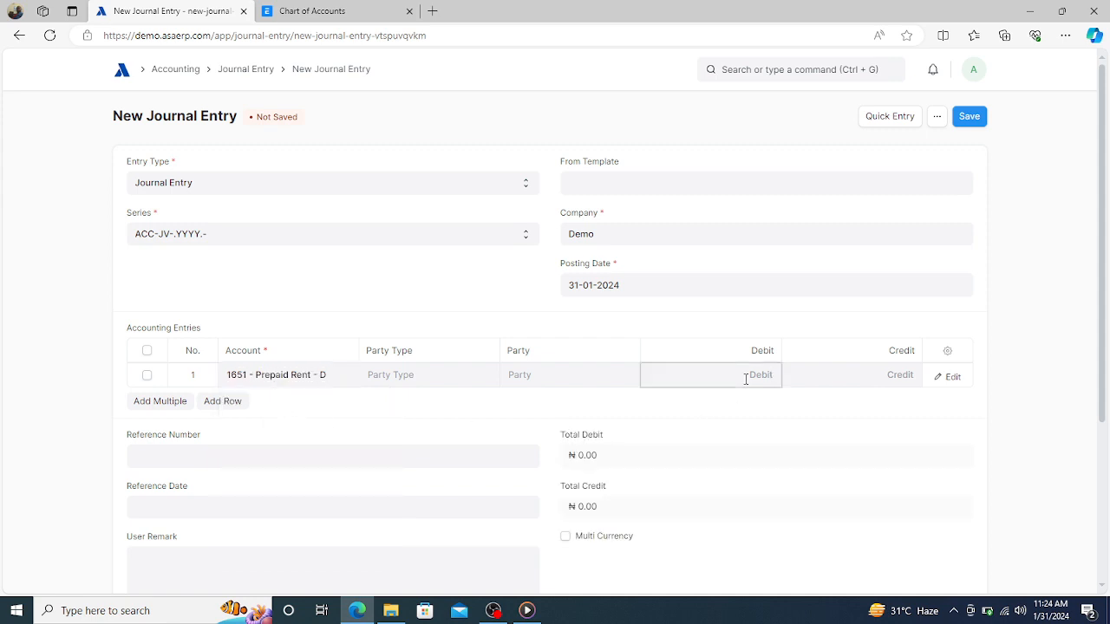
{"action": "type", "text": "1200000"}
{"action": "left_click", "coordinate": [670, 415]}
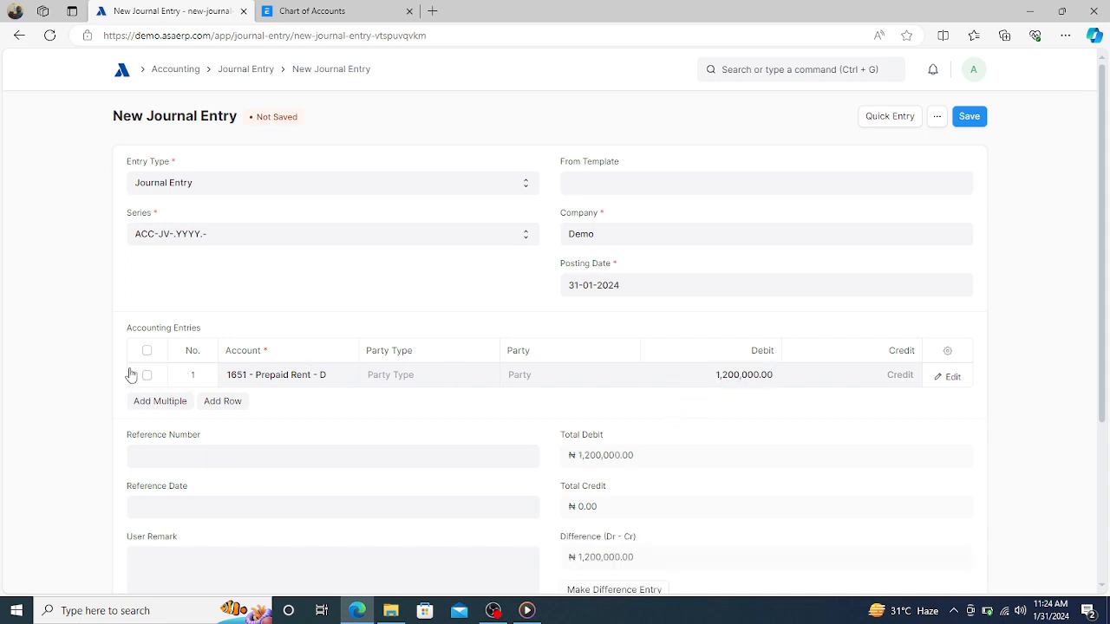
Add a second accounting row for 1210 - First Bank - D, keeping the auto-filled balancing credit.
{"action": "left_click", "coordinate": [210, 403]}
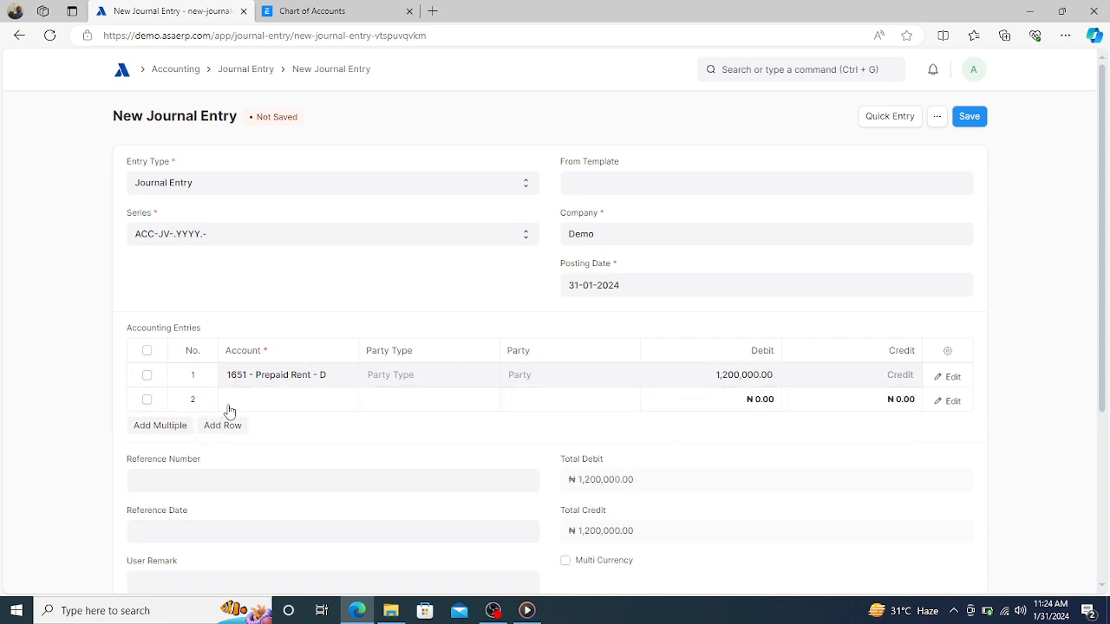
{"action": "left_click", "coordinate": [236, 404]}
{"action": "type", "text": "FIRST"}
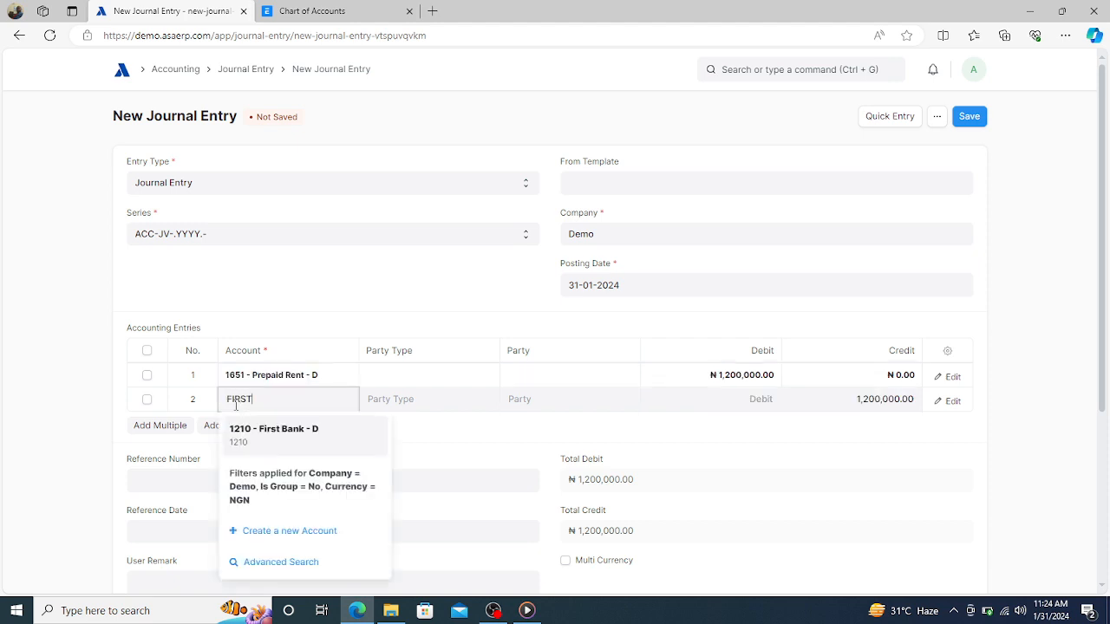
{"action": "left_click", "coordinate": [285, 431]}
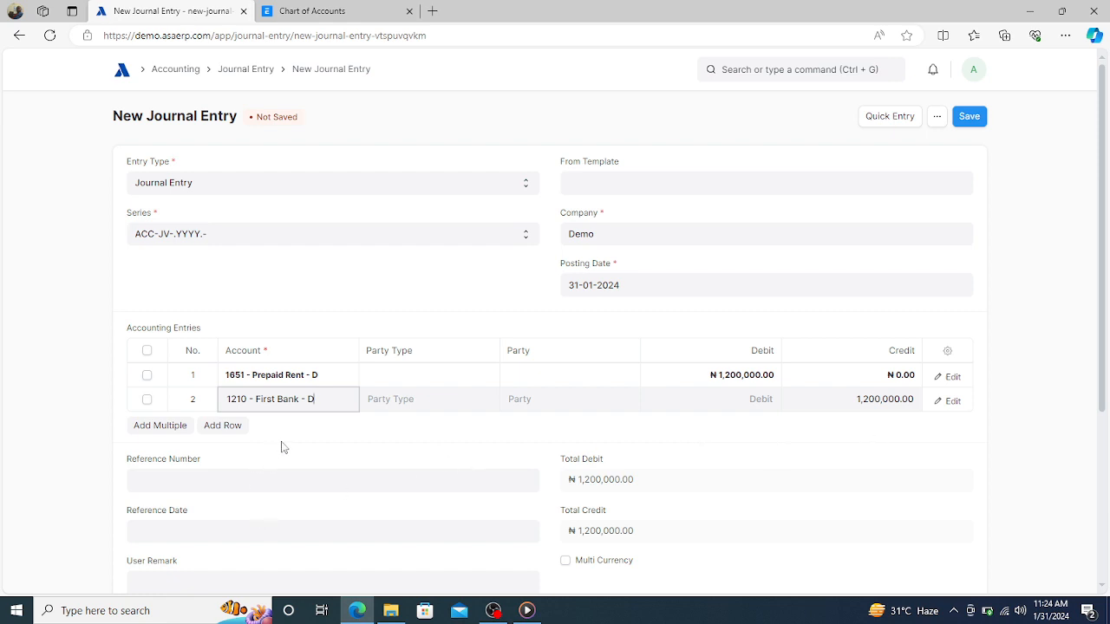
{"action": "left_click", "coordinate": [281, 446]}
Enter "2024 LAGOS OFFICE RENT" as the user remark.
{"action": "scroll", "coordinate": [282, 444], "scroll_direction": "down", "scroll_amount": 2}
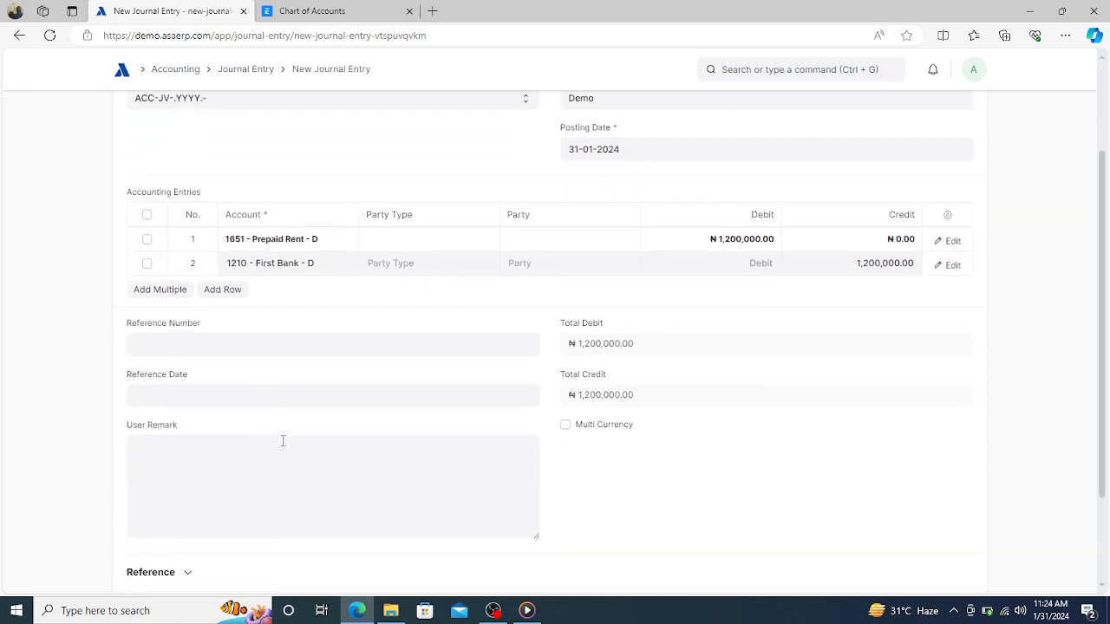
{"action": "left_click", "coordinate": [250, 464]}
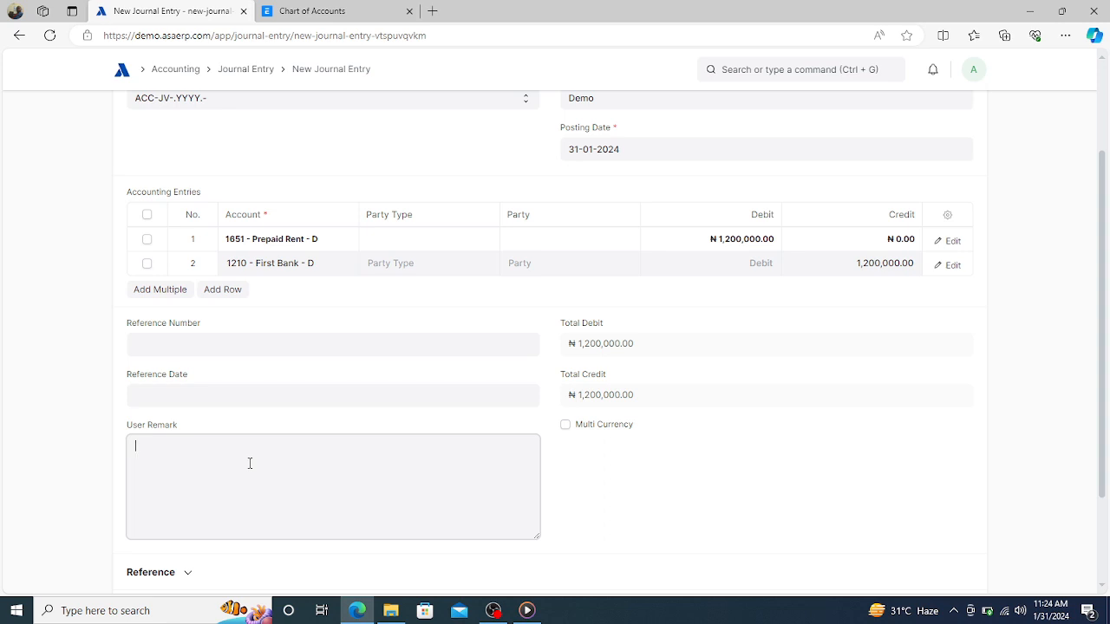
{"action": "type", "text": "2024 LAGOS OFFICE RENT"}
{"action": "left_click", "coordinate": [868, 501]}
Save the prepaid rent journal entry and permanently submit it.
{"action": "scroll", "coordinate": [870, 503], "scroll_direction": "up", "scroll_amount": 2}
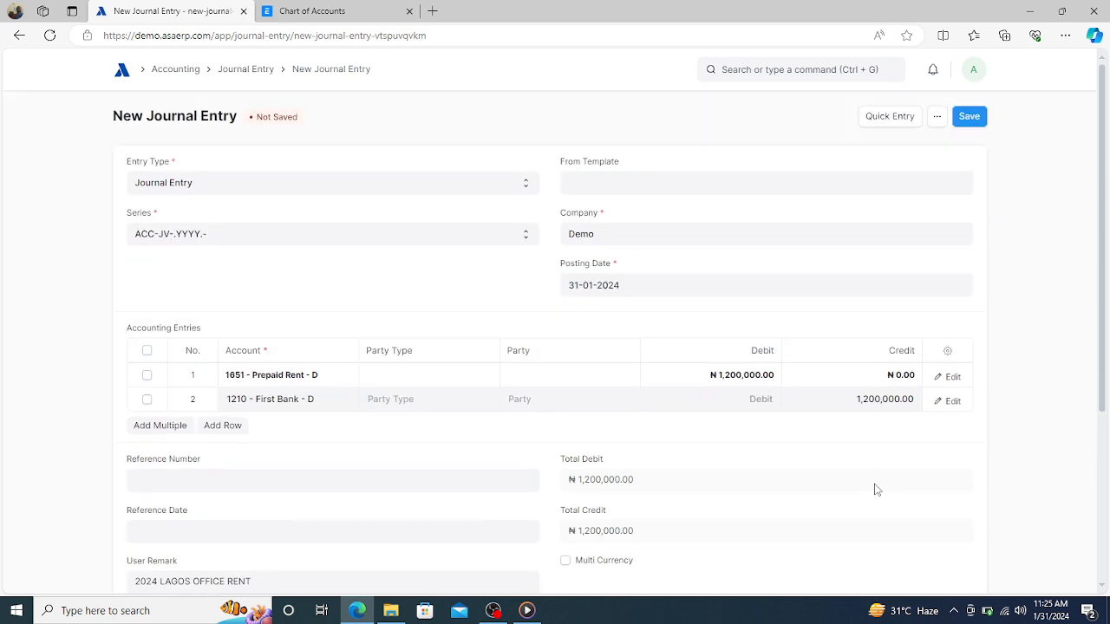
{"action": "left_click", "coordinate": [972, 116]}
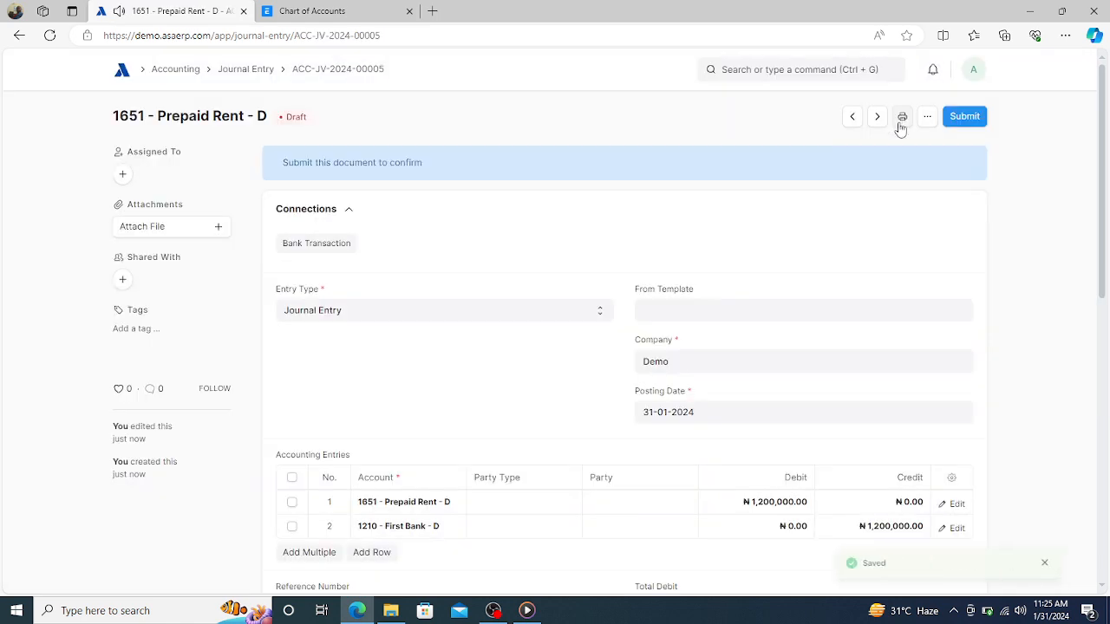
{"action": "left_click", "coordinate": [964, 119]}
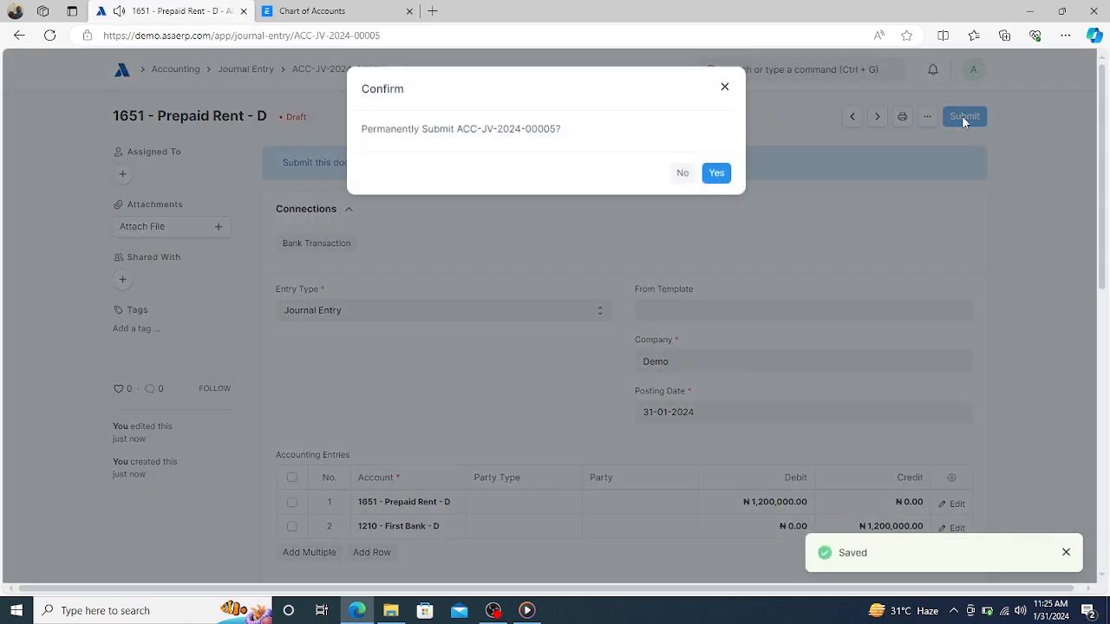
{"action": "left_click", "coordinate": [723, 178]}
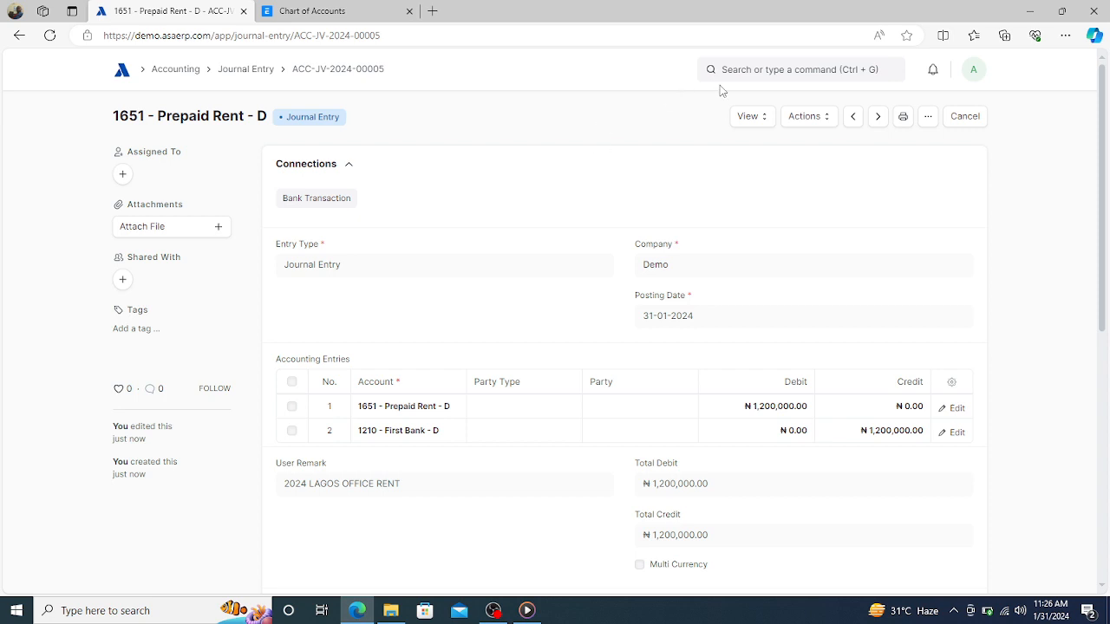
Return to the Journal Entry list.
{"action": "left_click", "coordinate": [772, 72]}
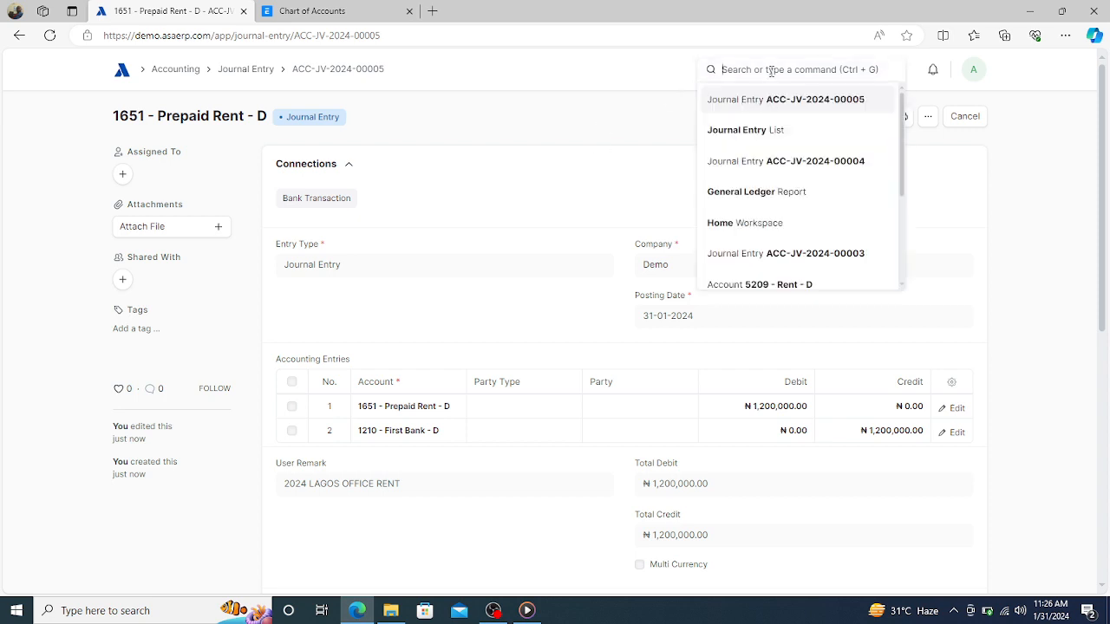
{"action": "left_click", "coordinate": [766, 130]}
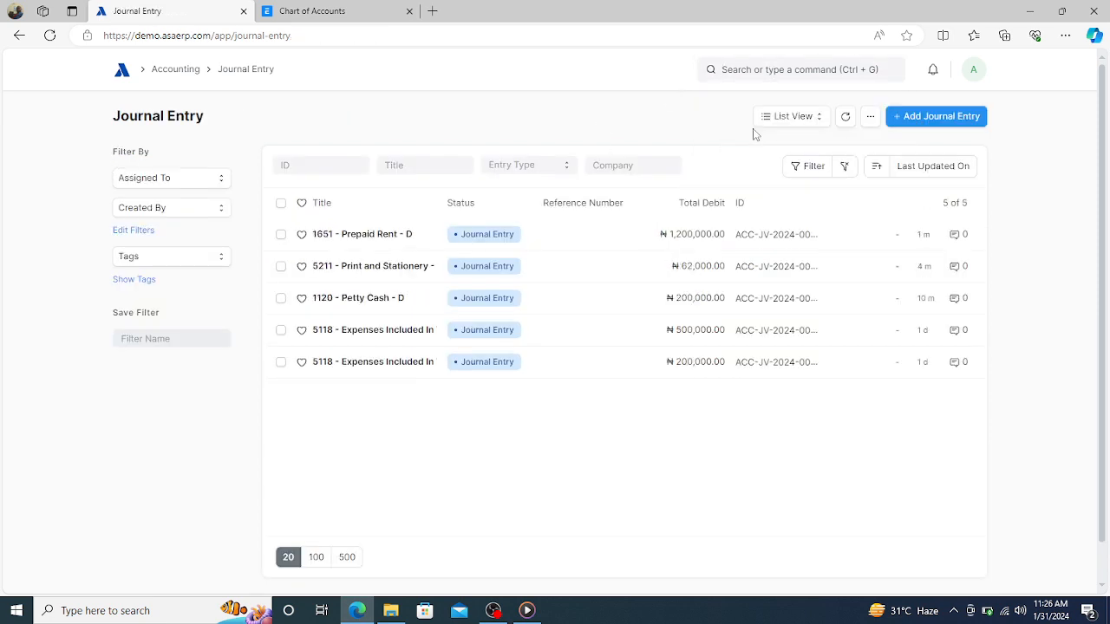
Create a new journal entry with 5209 - Rent - D as the first account, debited 100,000.
{"action": "left_click", "coordinate": [950, 127]}
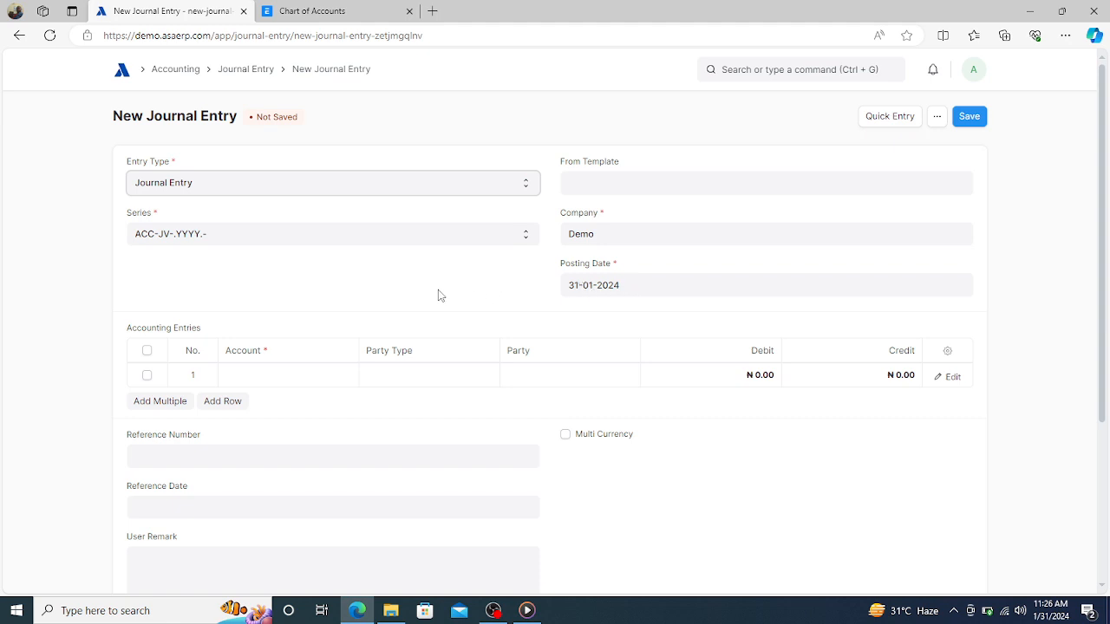
{"action": "left_click", "coordinate": [298, 368]}
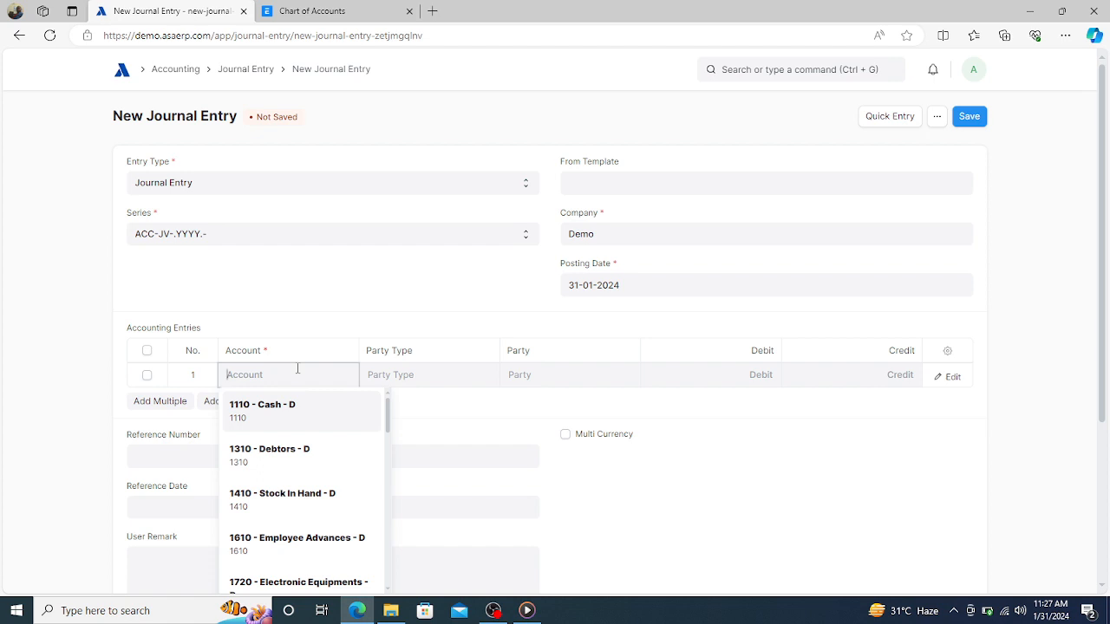
{"action": "type", "text": "RENT"}
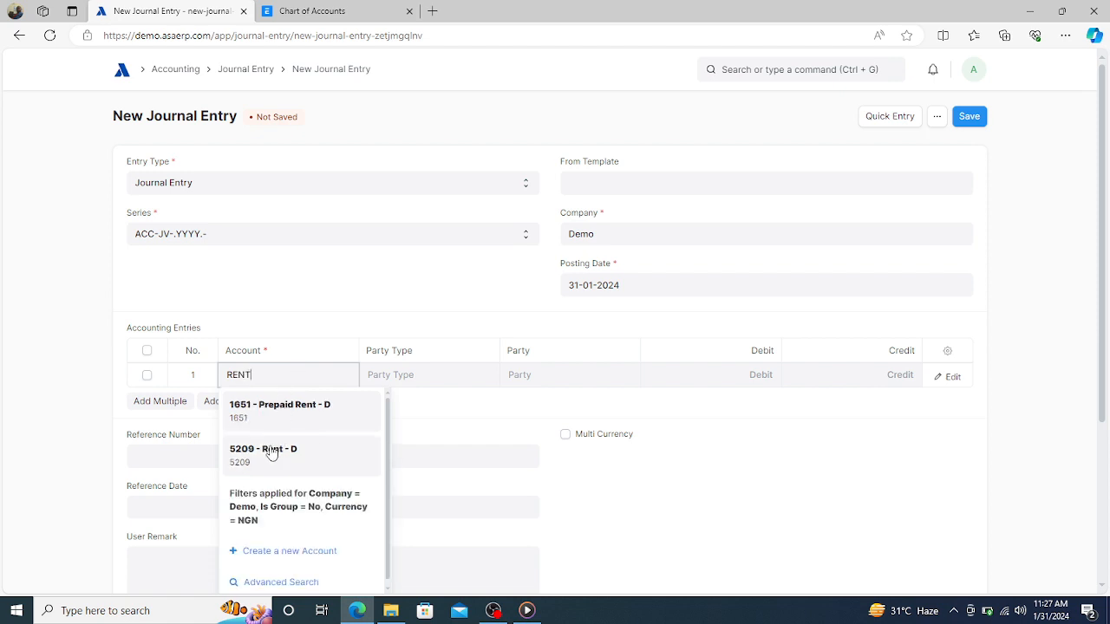
{"action": "left_click", "coordinate": [270, 452]}
{"action": "left_click", "coordinate": [744, 379]}
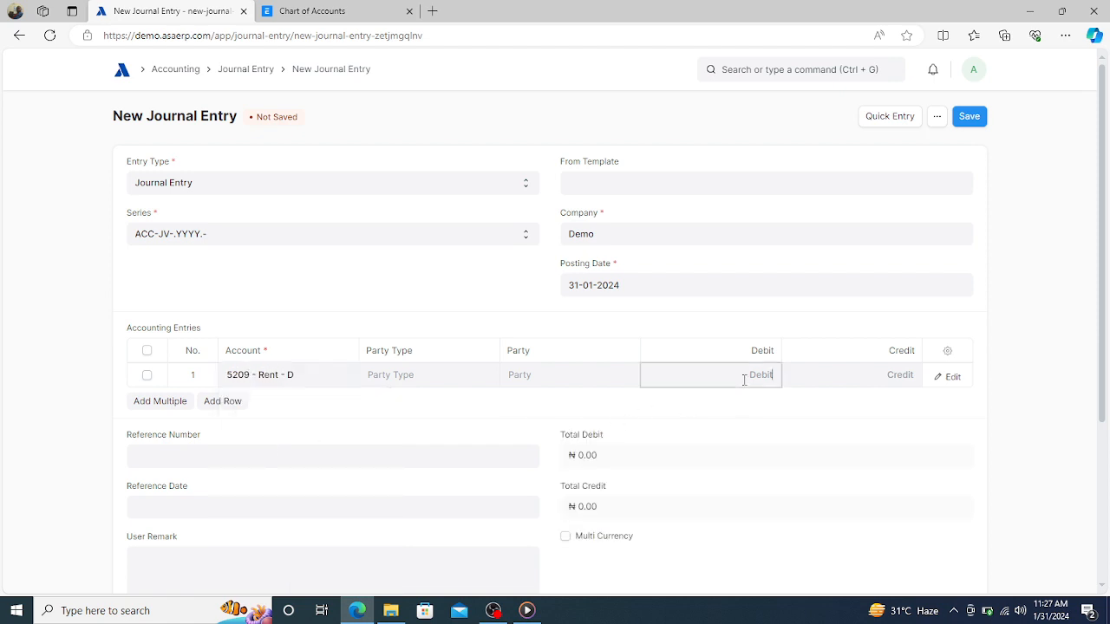
{"action": "type", "text": "100000"}
{"action": "left_click", "coordinate": [725, 406]}
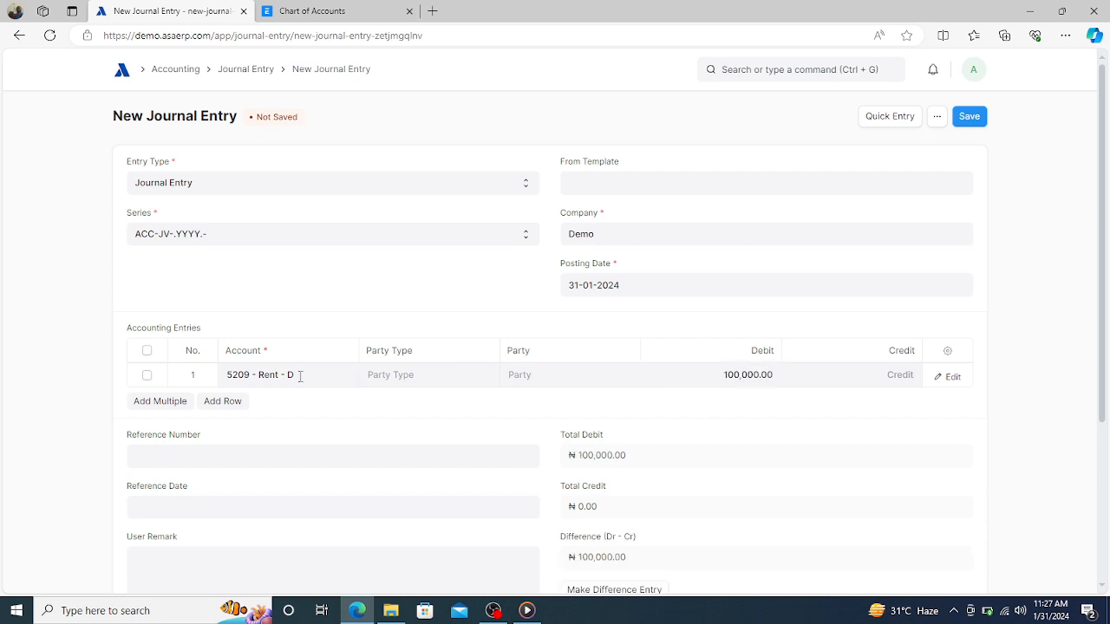
Add a second accounting row for 1651 - Prepaid Rent - D, keeping the auto-filled balancing credit.
{"action": "left_click", "coordinate": [226, 401]}
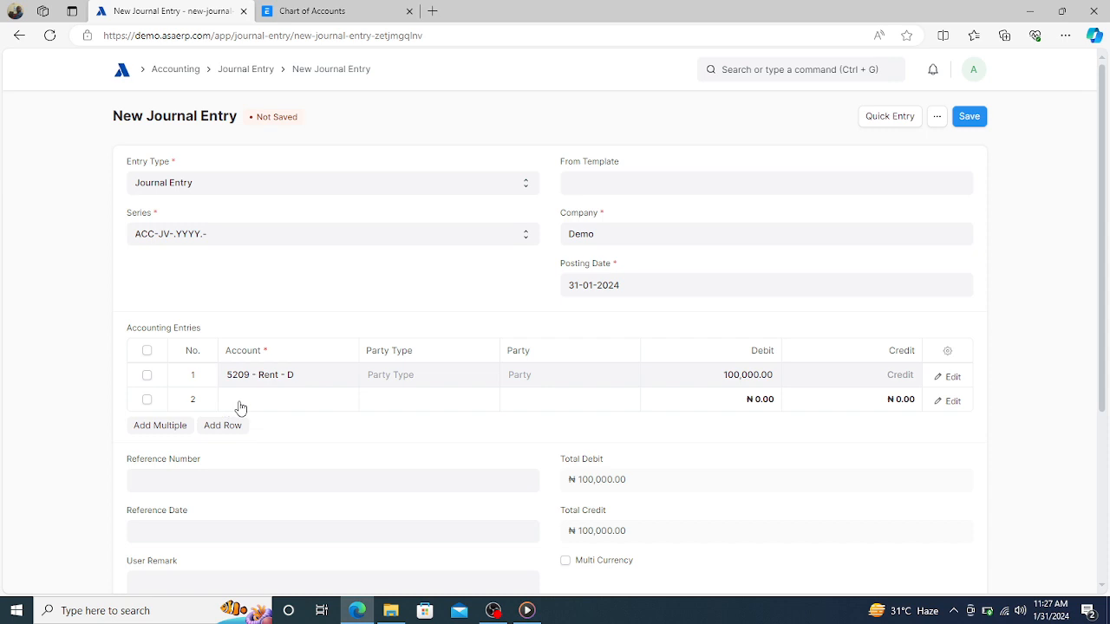
{"action": "left_click", "coordinate": [240, 401]}
{"action": "type", "text": "PREPA"}
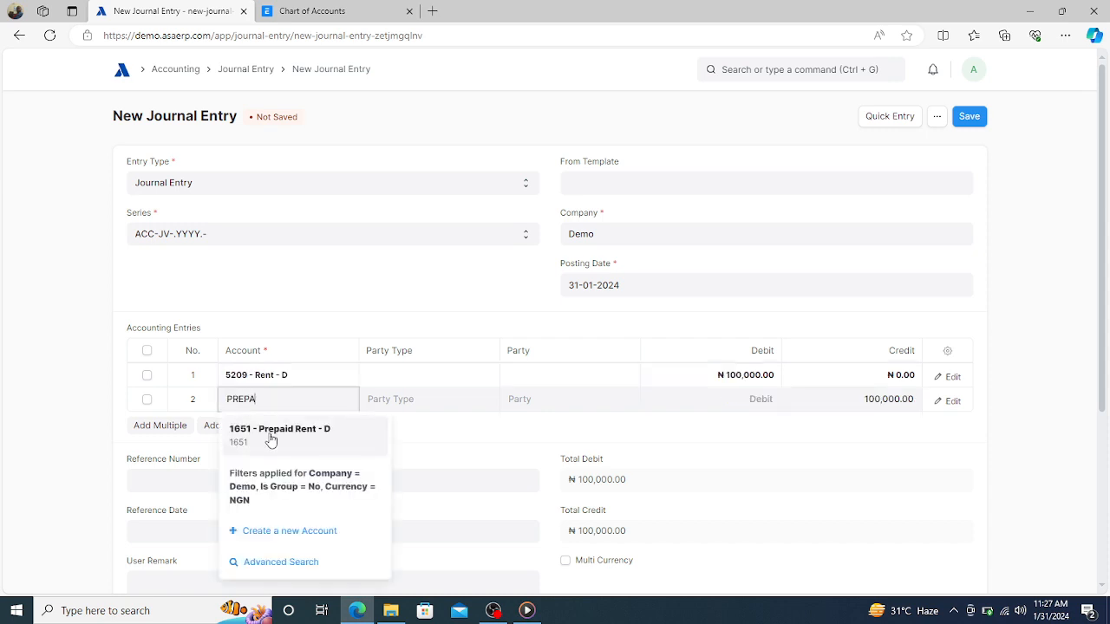
{"action": "left_click", "coordinate": [280, 436]}
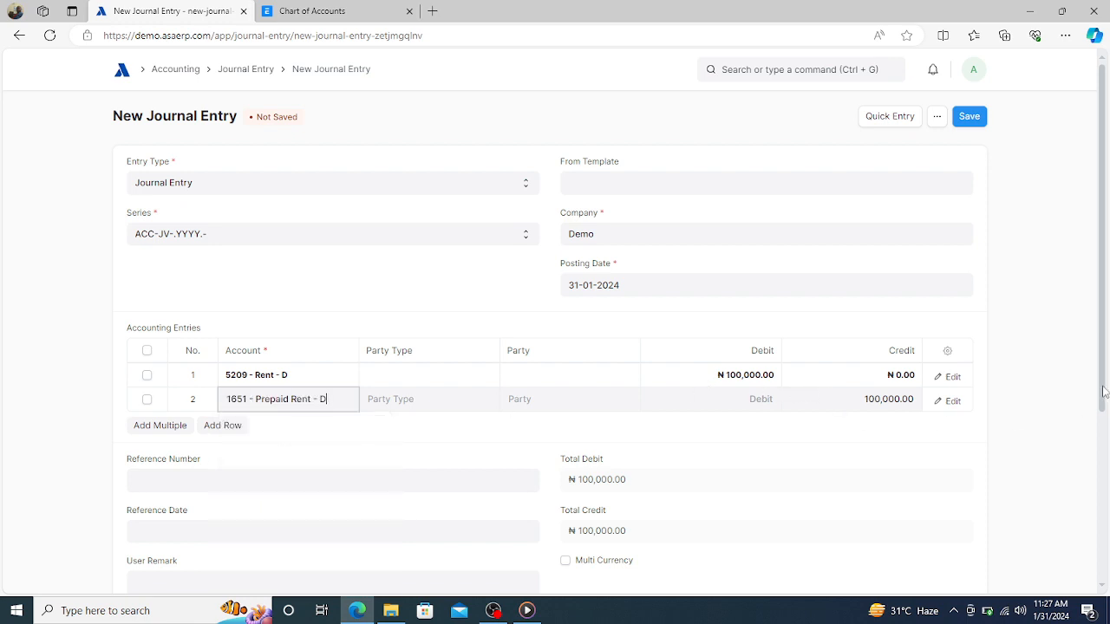
Enter "JAN 2024 RENT AMORTIZED" as the user remark.
{"action": "scroll", "coordinate": [1083, 430], "scroll_direction": "down", "scroll_amount": 1}
{"action": "scroll", "coordinate": [1082, 429], "scroll_direction": "down", "scroll_amount": 1}
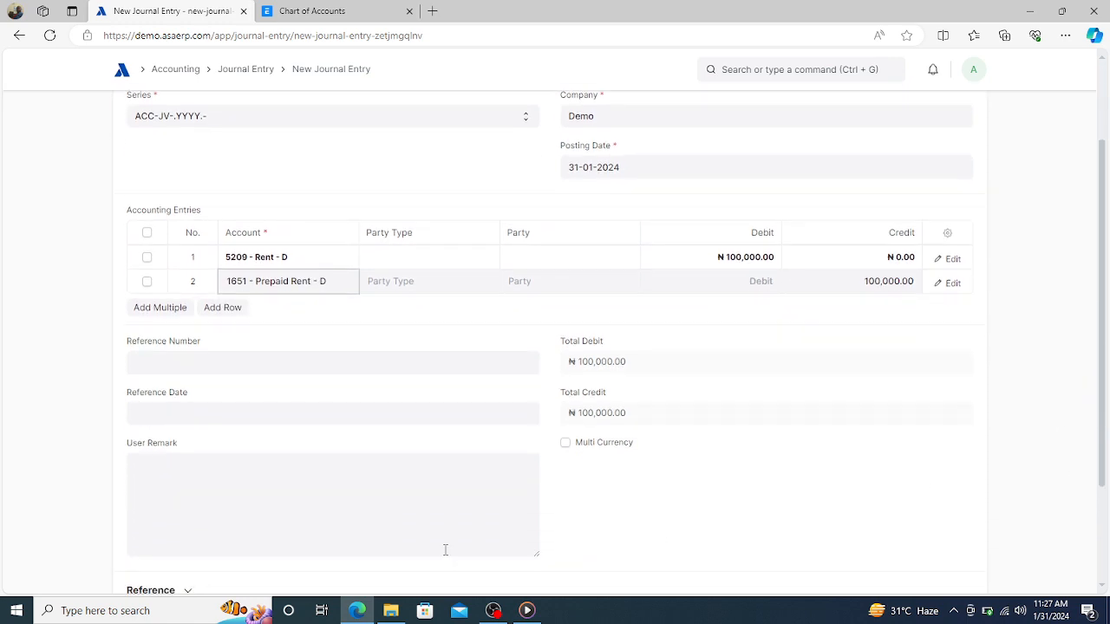
{"action": "left_click", "coordinate": [254, 471]}
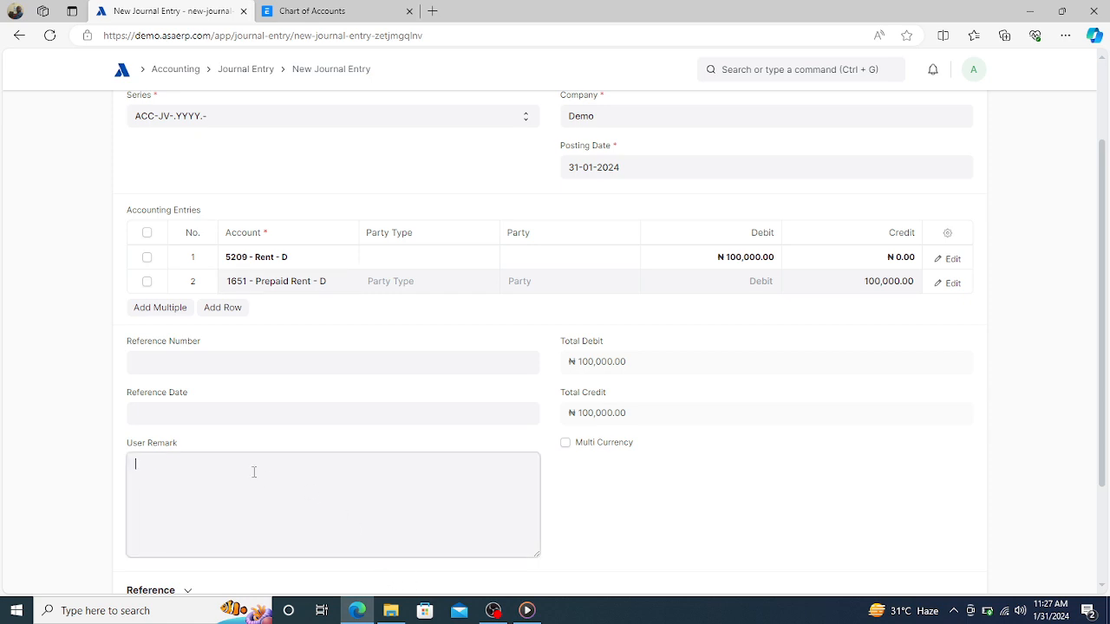
{"action": "type", "text": "JAN 2024 AM"}
{"action": "key", "text": "BackSpace"}
{"action": "key", "text": "BackSpace"}
{"action": "type", "text": "RENT AMOTYIZED"}
{"action": "left_click", "coordinate": [237, 465]}
{"action": "key", "text": "BackSpace"}
{"action": "left_click", "coordinate": [227, 465]}
{"action": "type", "text": "R"}
Set the cost center of the 5209 - Rent - D row to 003 - Lagos - D.
{"action": "left_click", "coordinate": [952, 261]}
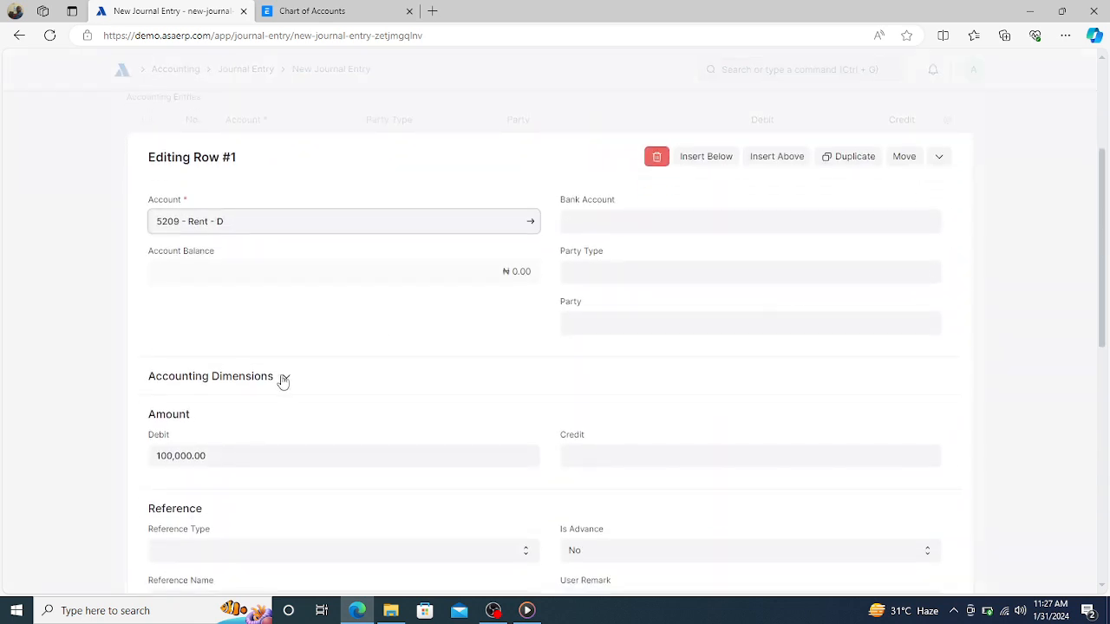
{"action": "left_click", "coordinate": [284, 379]}
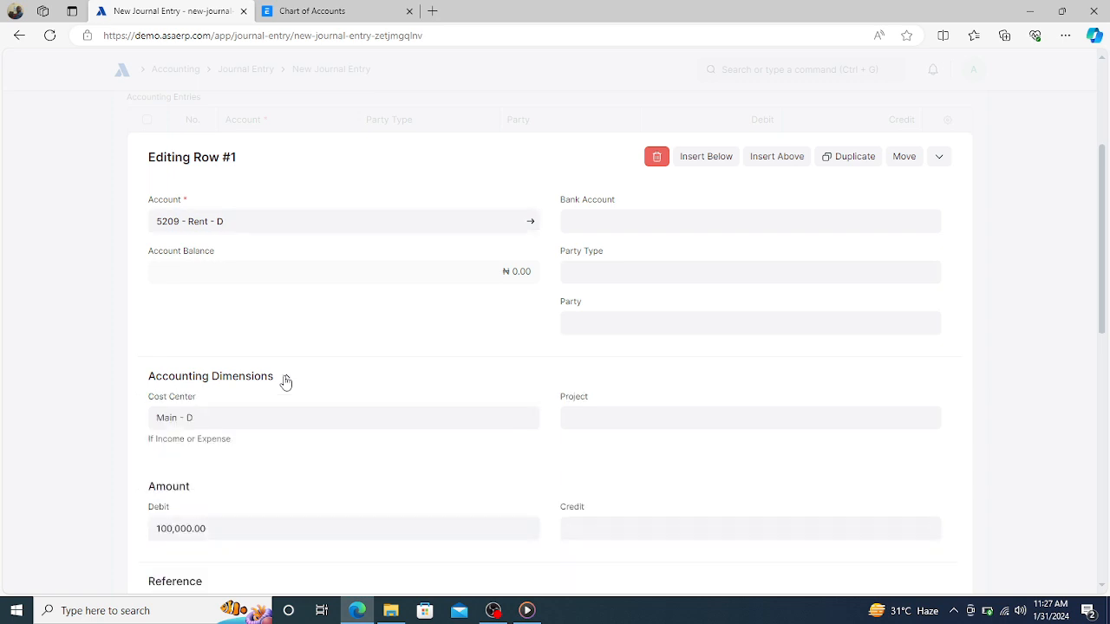
{"action": "left_click", "coordinate": [247, 425]}
{"action": "key", "text": "BackSpace"}
{"action": "key", "text": "BackSpace"}
{"action": "key", "text": "BackSpace"}
{"action": "key", "text": "BackSpace"}
{"action": "key", "text": "BackSpace"}
{"action": "key", "text": "BackSpace"}
{"action": "key", "text": "BackSpace"}
{"action": "key", "text": "BackSpace"}
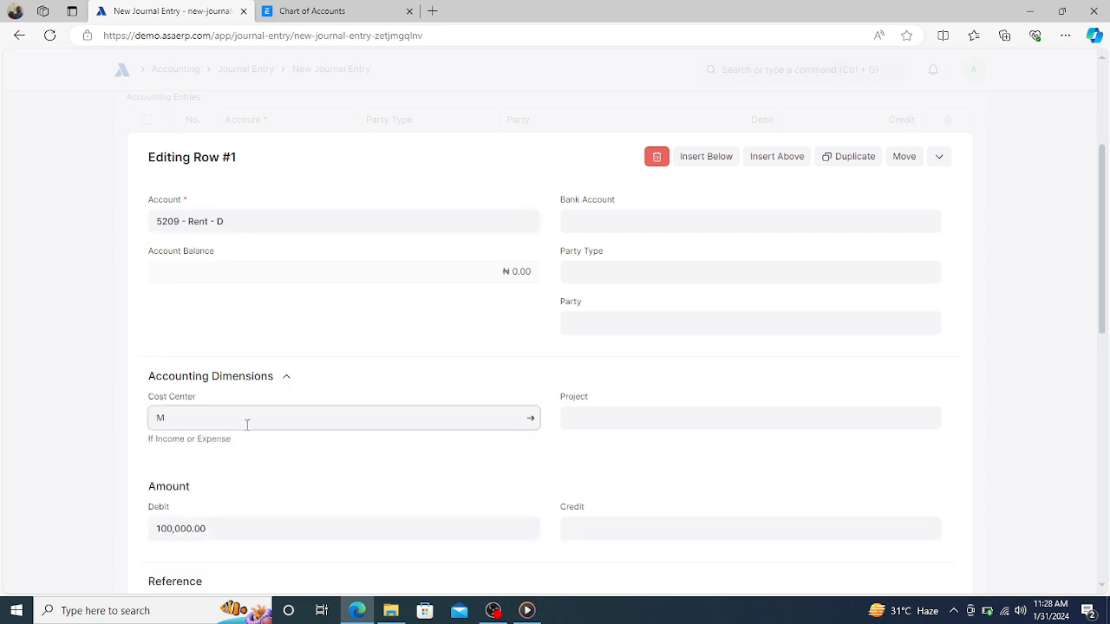
{"action": "type", "text": "LA"}
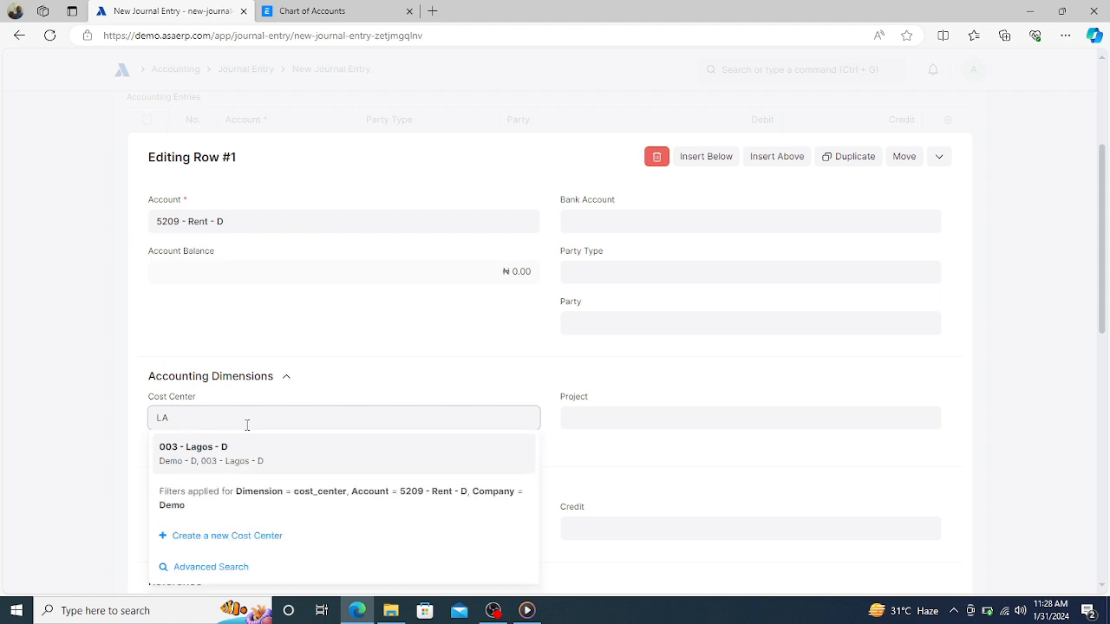
{"action": "left_click", "coordinate": [191, 453]}
{"action": "left_click", "coordinate": [112, 413]}
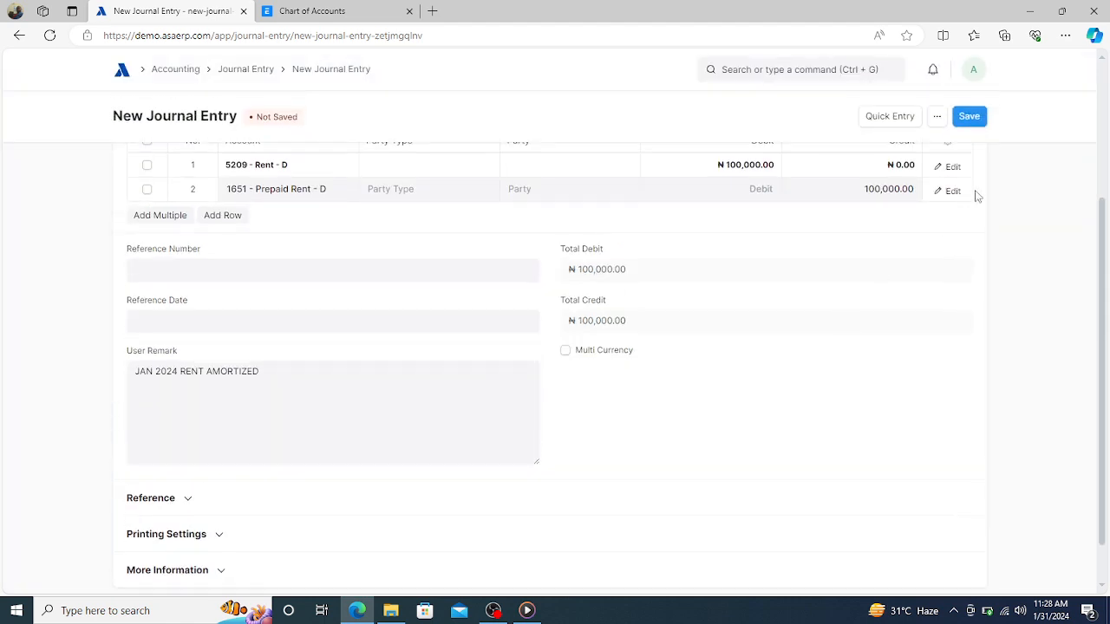
Save the rent amortization journal entry and permanently submit it.
{"action": "left_click", "coordinate": [969, 116]}
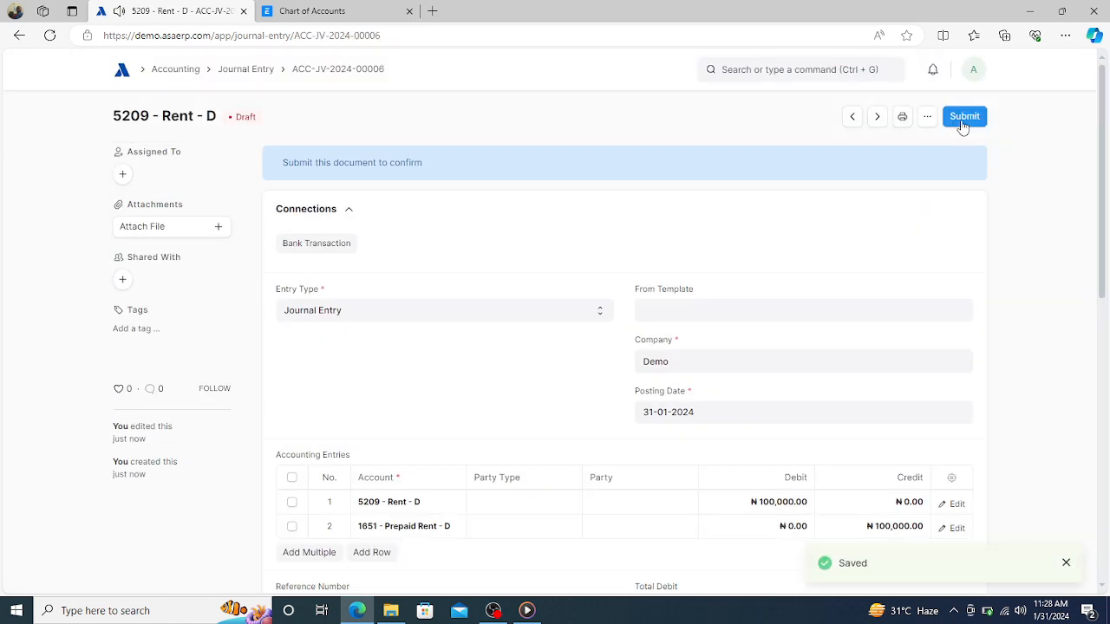
{"action": "left_click", "coordinate": [963, 118]}
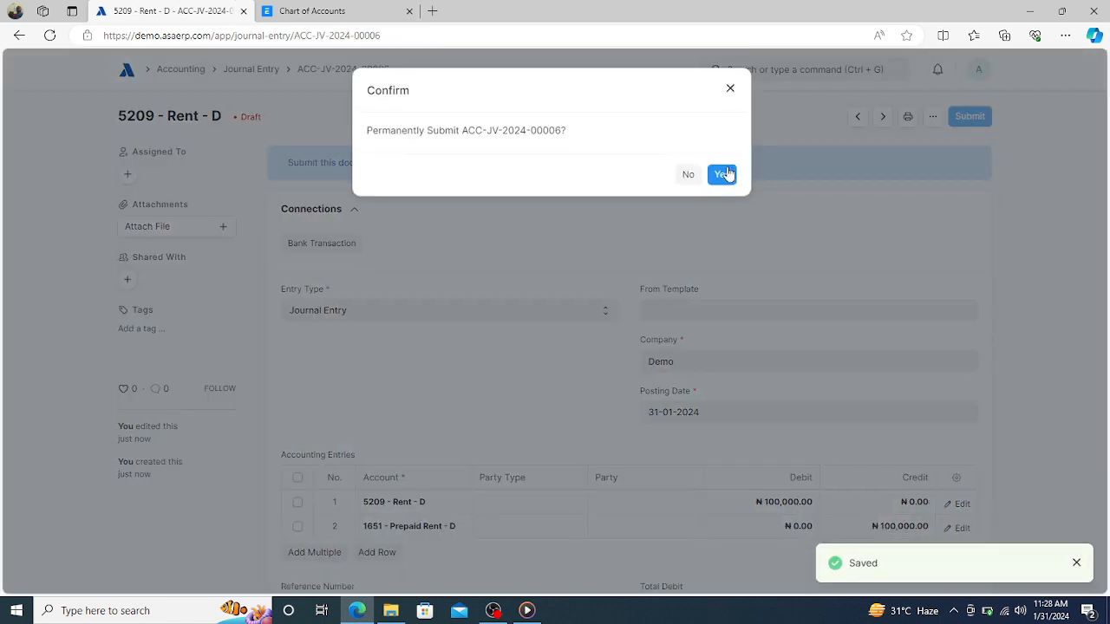
{"action": "left_click", "coordinate": [722, 173]}
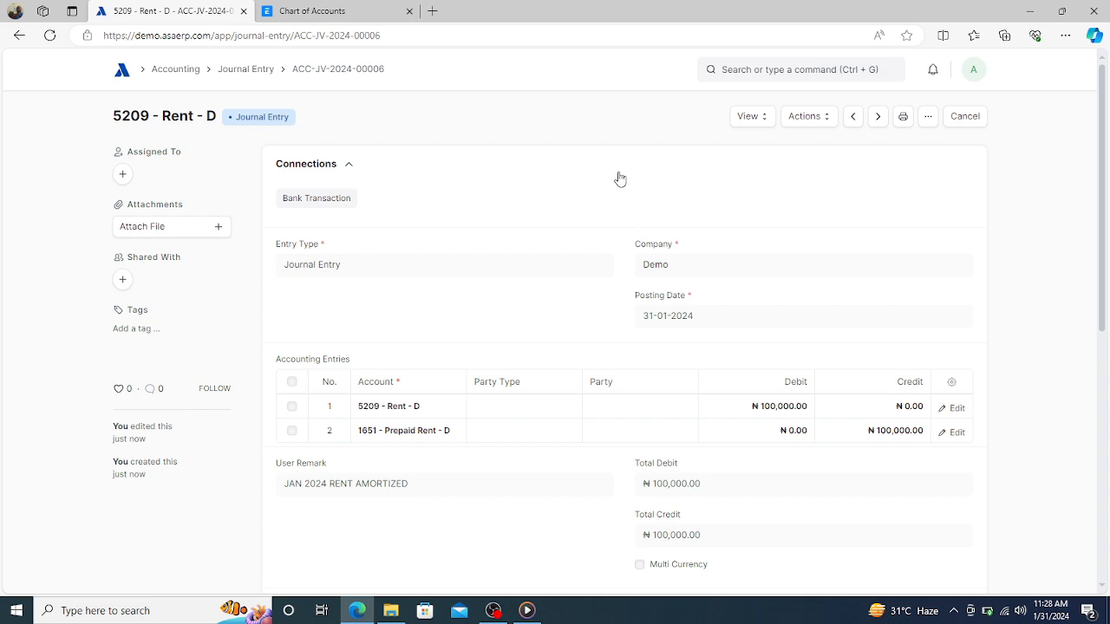
Start an auto repeat for the submitted rent entry and set its frequency to Monthly.
{"action": "left_click", "coordinate": [929, 119]}
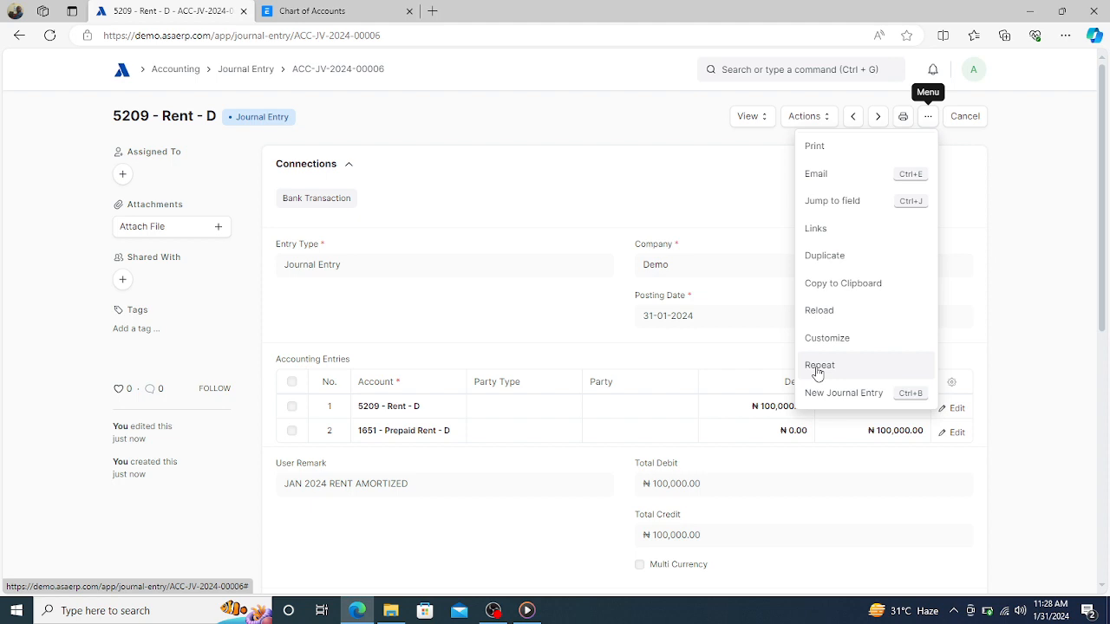
{"action": "left_click", "coordinate": [682, 190]}
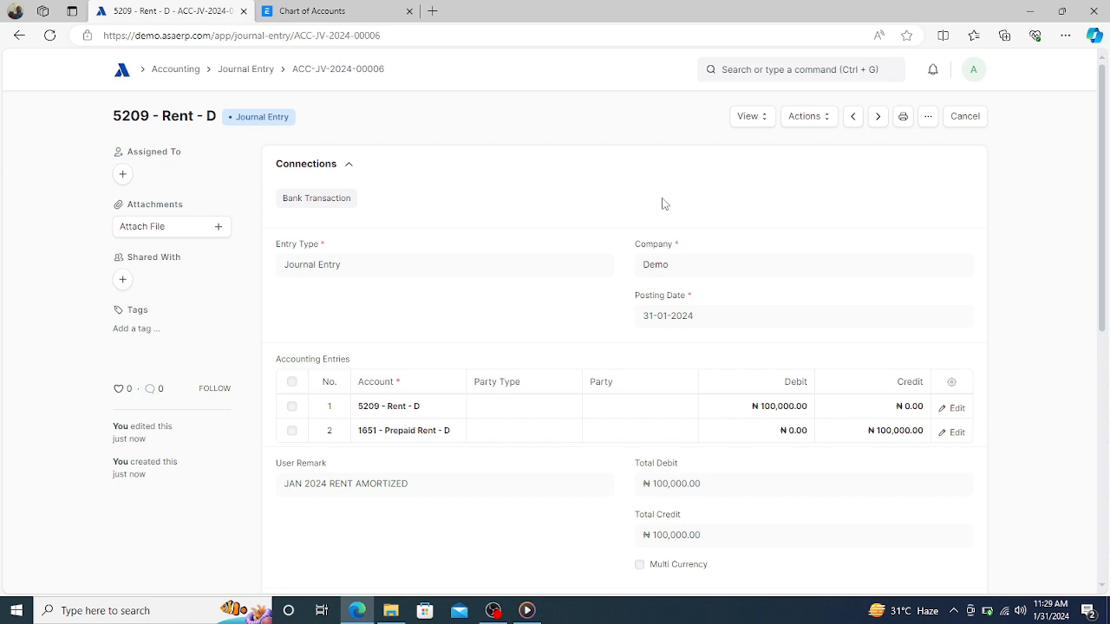
{"action": "left_click", "coordinate": [928, 118]}
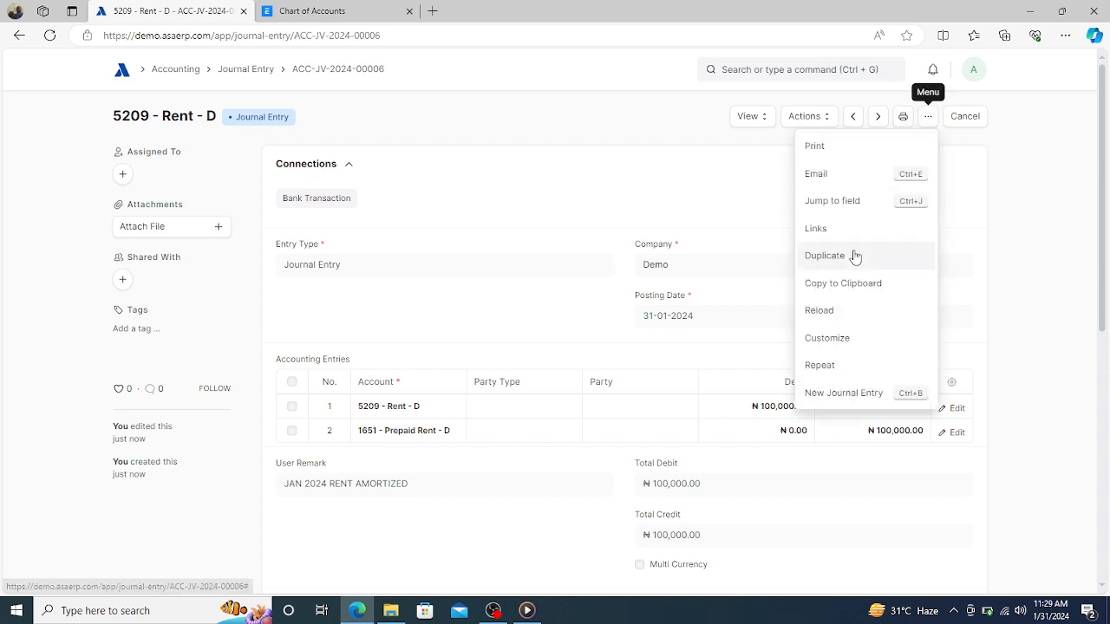
{"action": "left_click", "coordinate": [817, 369]}
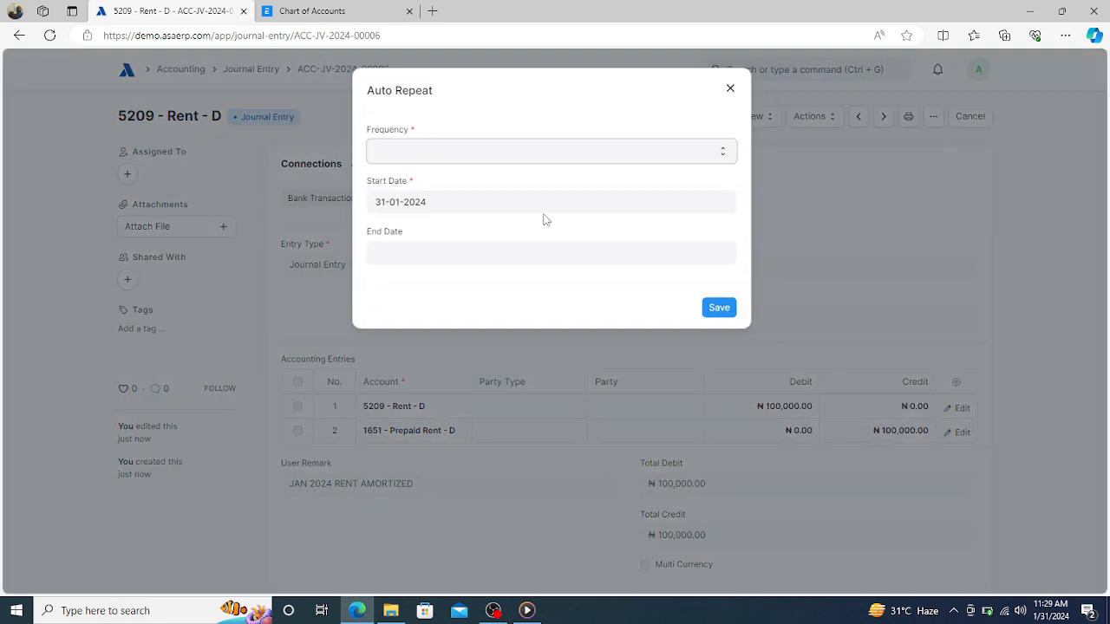
{"action": "left_click", "coordinate": [448, 155]}
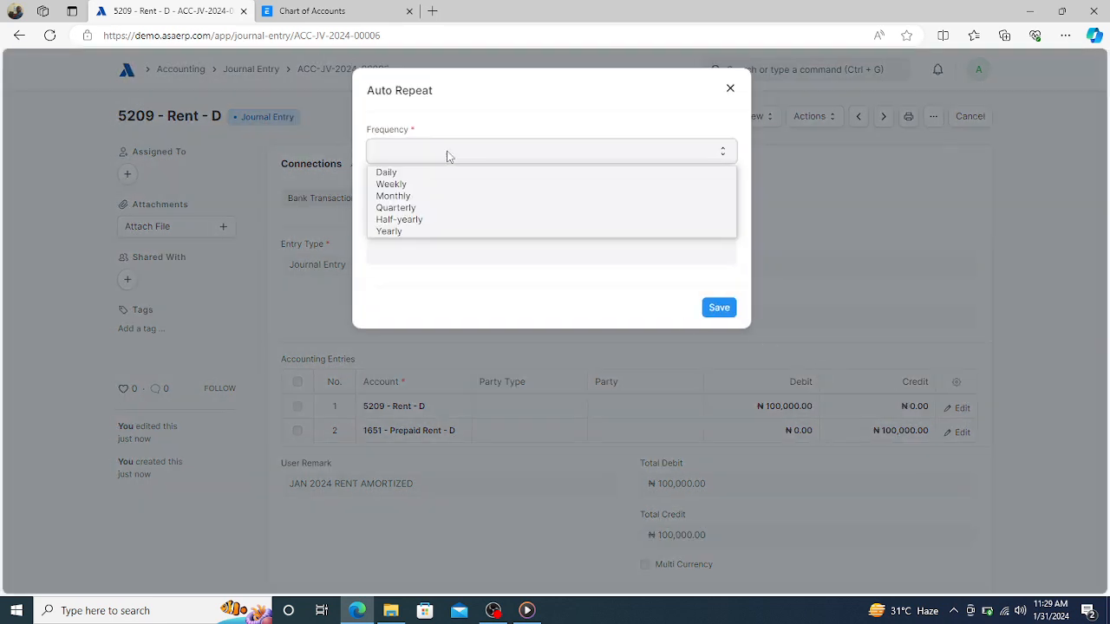
{"action": "left_click", "coordinate": [431, 196]}
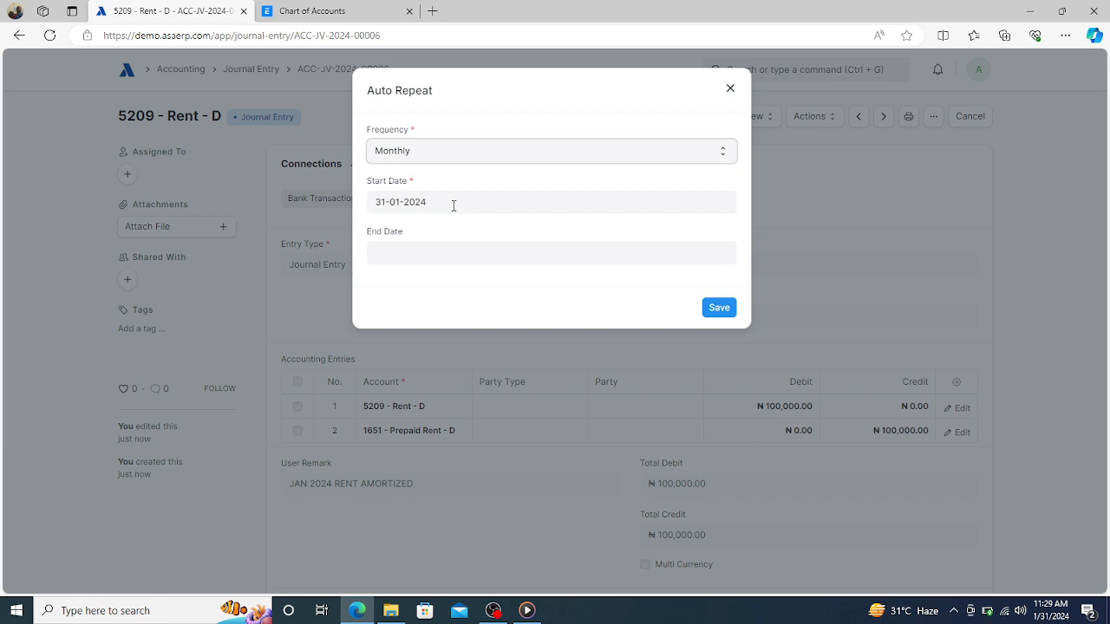
Set the auto repeat's end date to 31-12-2024 and save the schedule.
{"action": "left_click", "coordinate": [424, 254]}
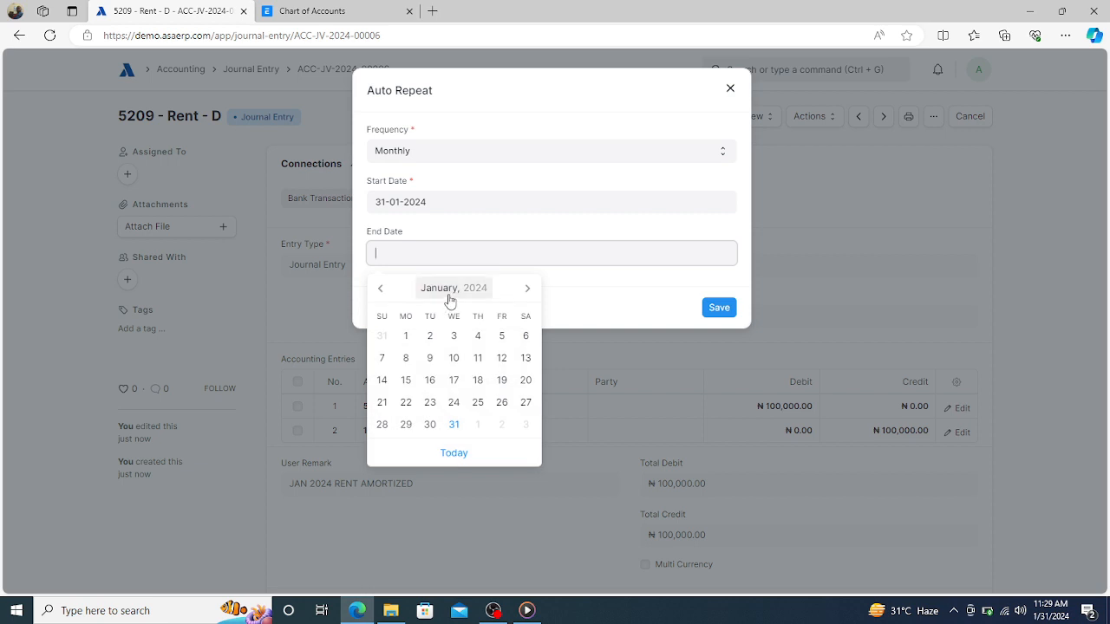
{"action": "left_click", "coordinate": [449, 293]}
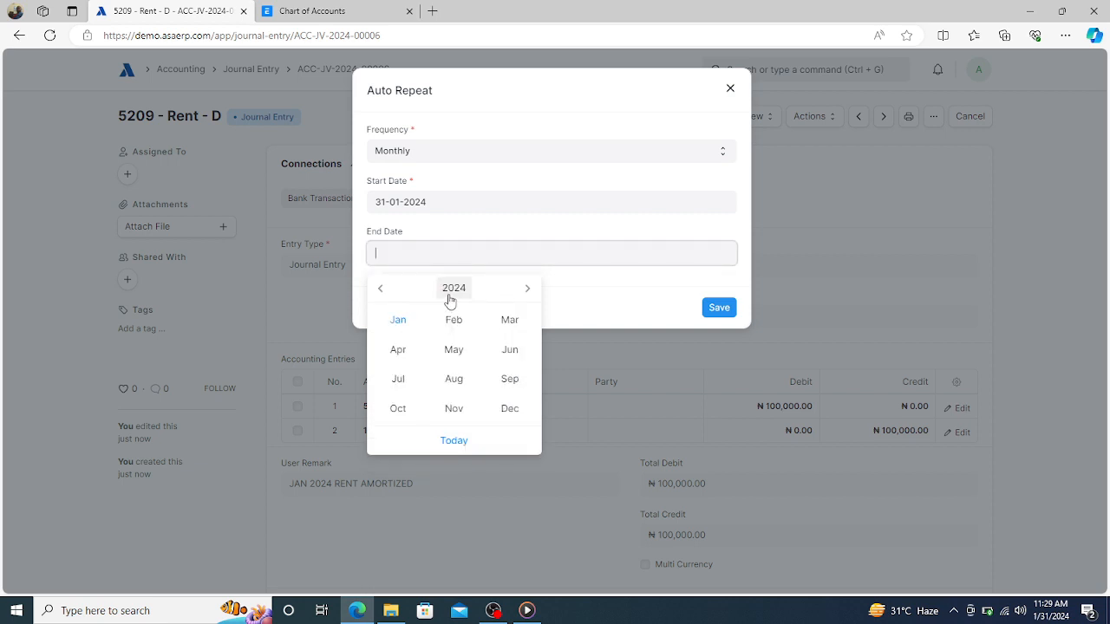
{"action": "left_click", "coordinate": [510, 409]}
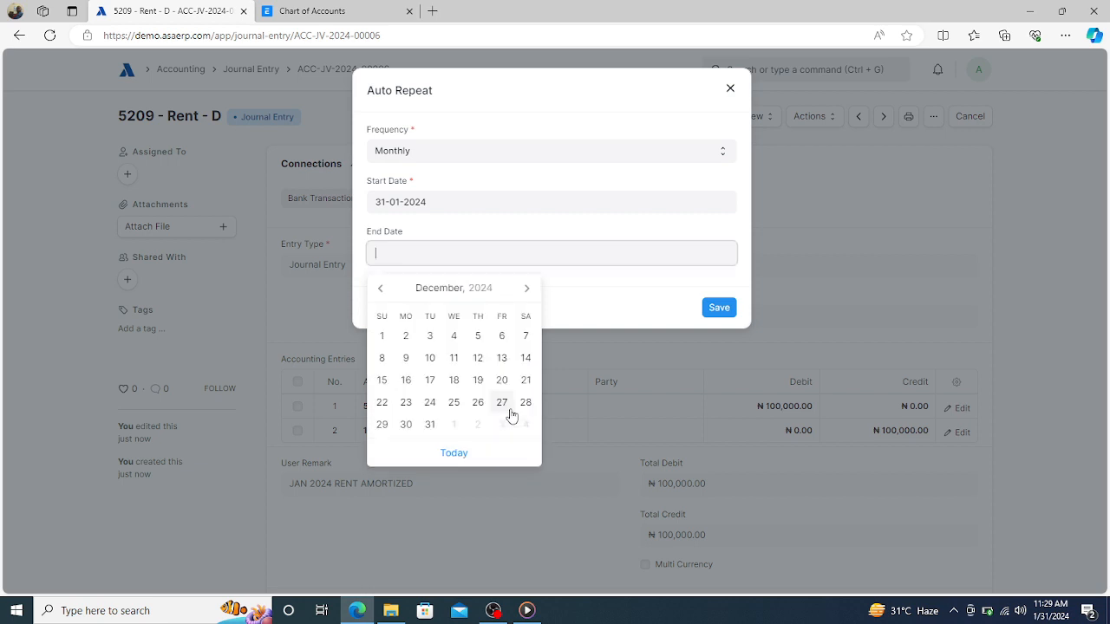
{"action": "left_click", "coordinate": [429, 424]}
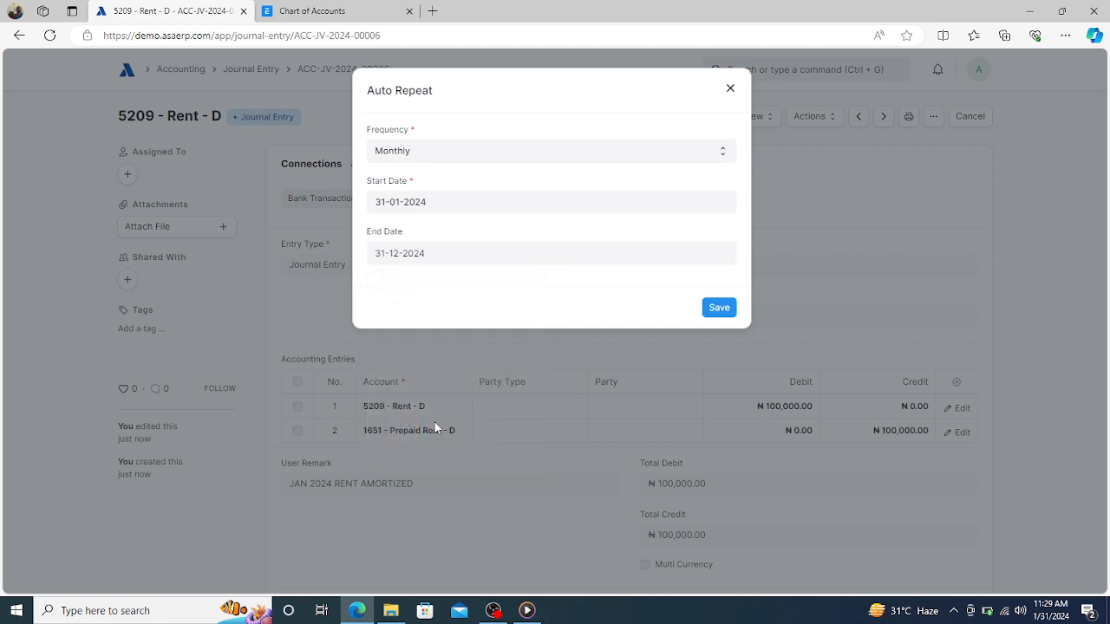
{"action": "left_click", "coordinate": [719, 308]}
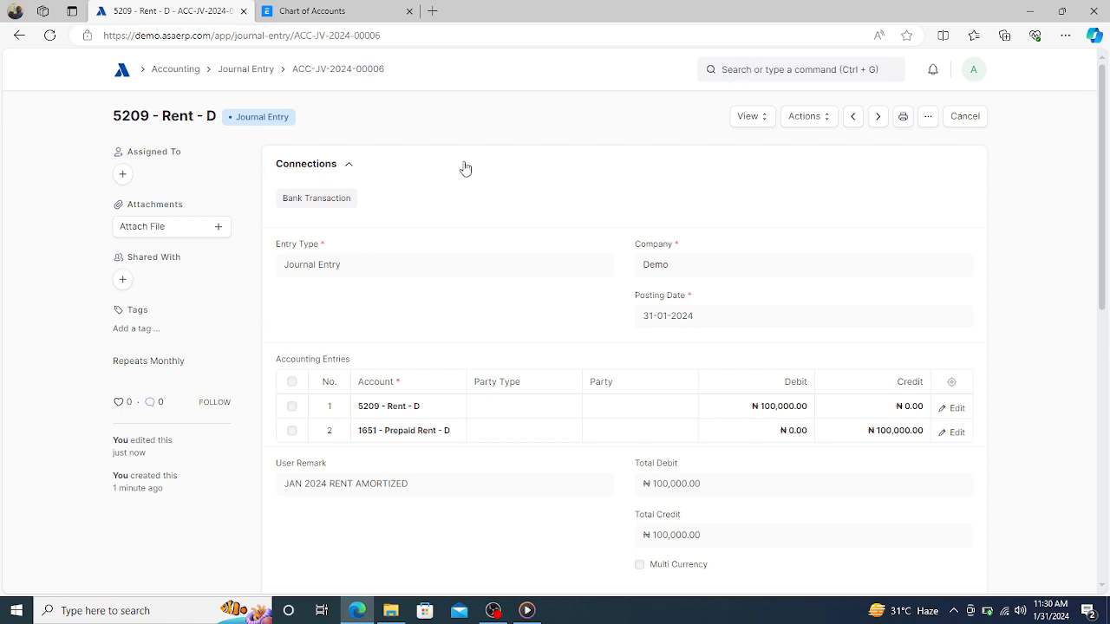
Search for "AUTO RE" and open the Auto Repeat list.
{"action": "left_click", "coordinate": [759, 69]}
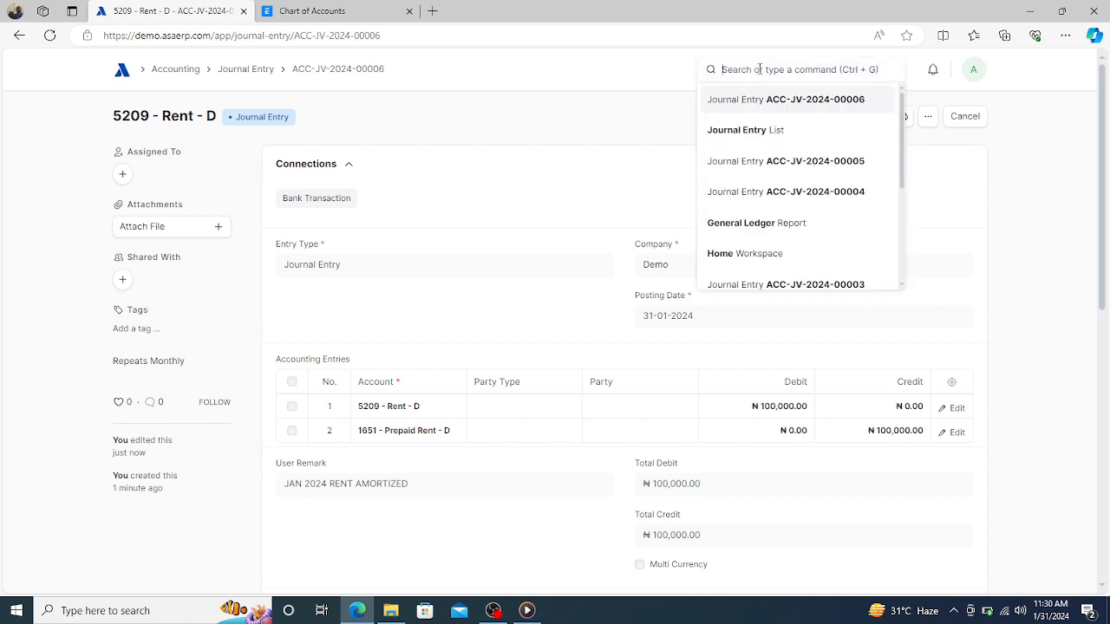
{"action": "type", "text": "A"}
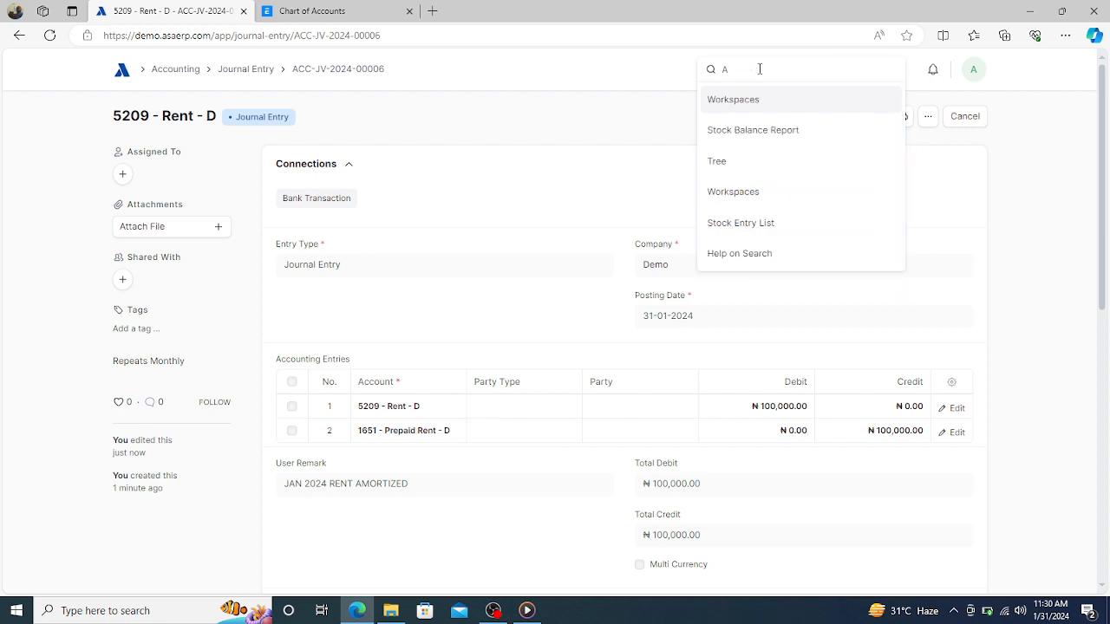
{"action": "type", "text": "u"}
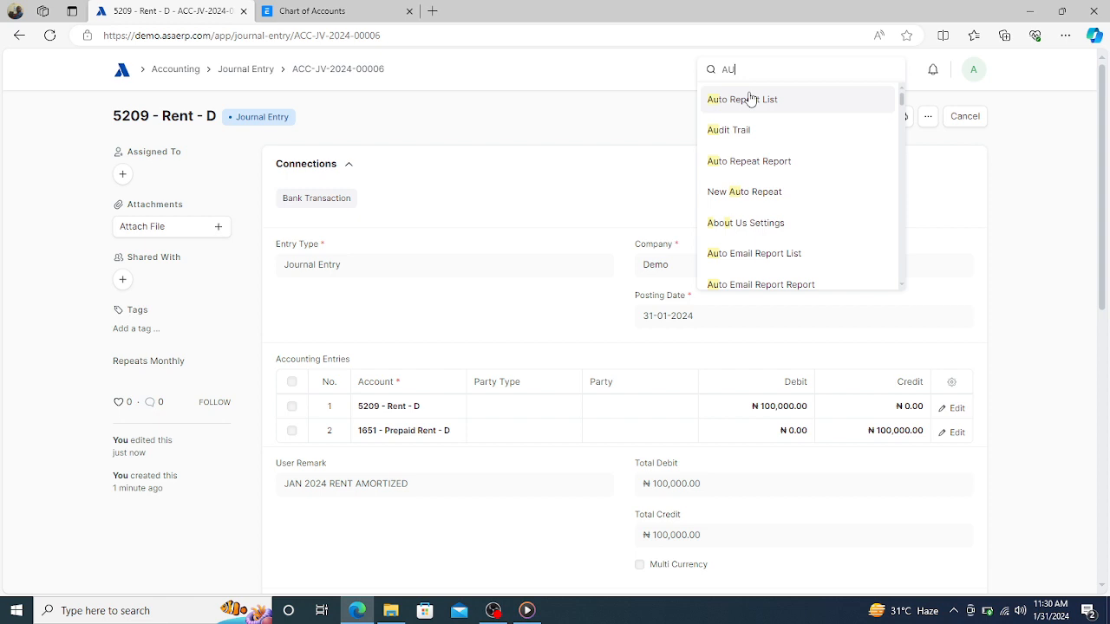
{"action": "type", "text": "TO RE"}
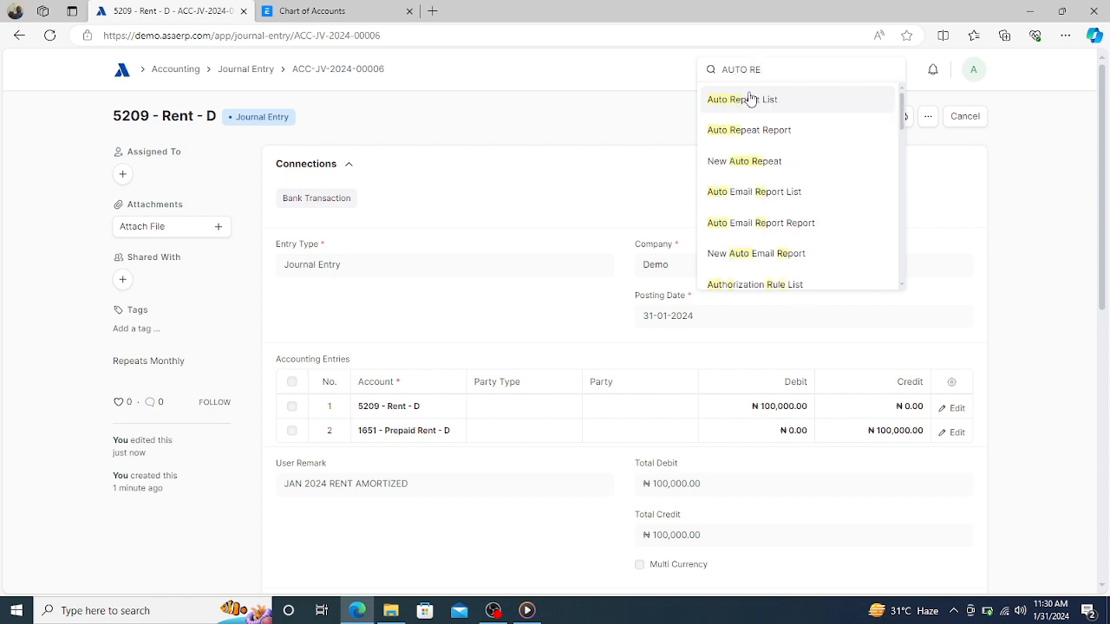
{"action": "left_click", "coordinate": [666, 115]}
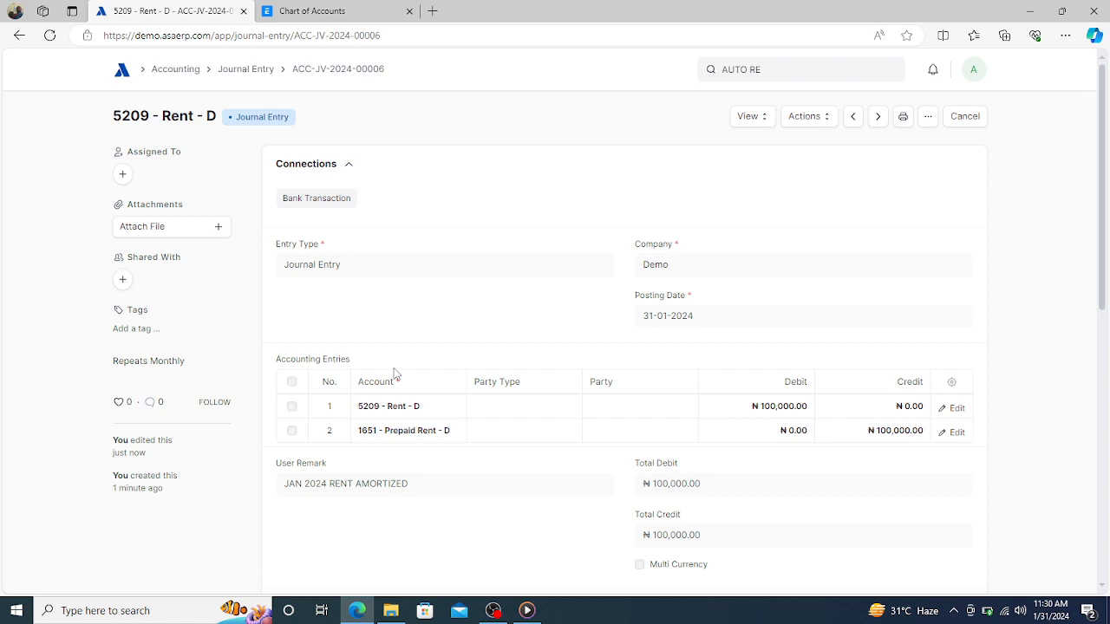
{"action": "left_click", "coordinate": [770, 69]}
{"action": "type", "text": "AUTO RE"}
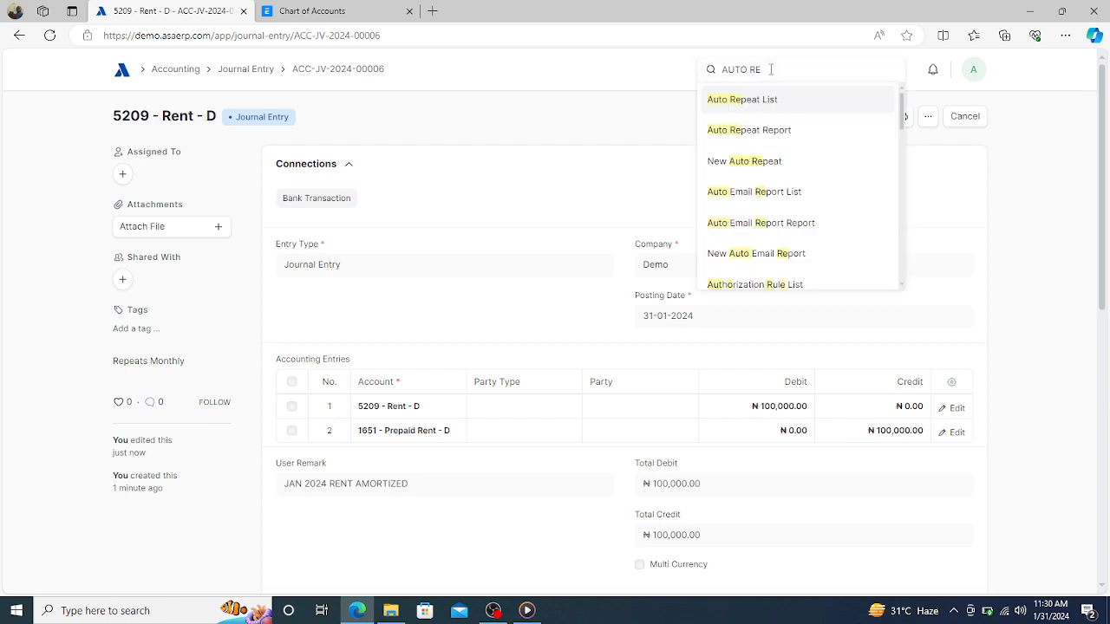
{"action": "left_click", "coordinate": [742, 107]}
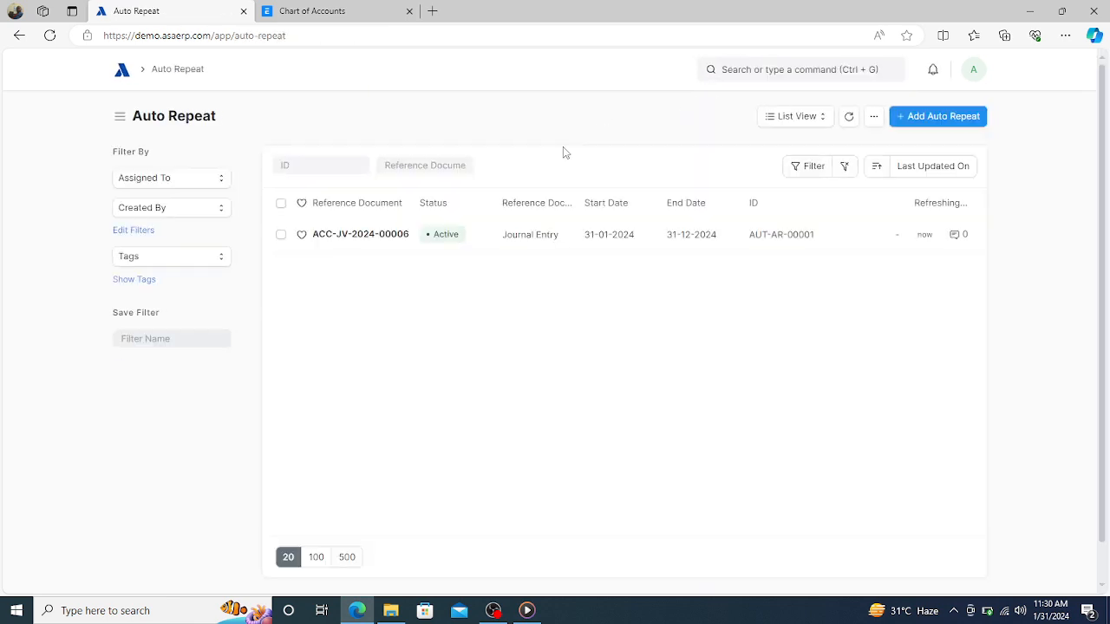
Open the auto repeat for ACC-JV-2024-00006 and enable both Submit on Creation and Repeat on Last Day of the Month.
{"action": "left_click", "coordinate": [388, 236]}
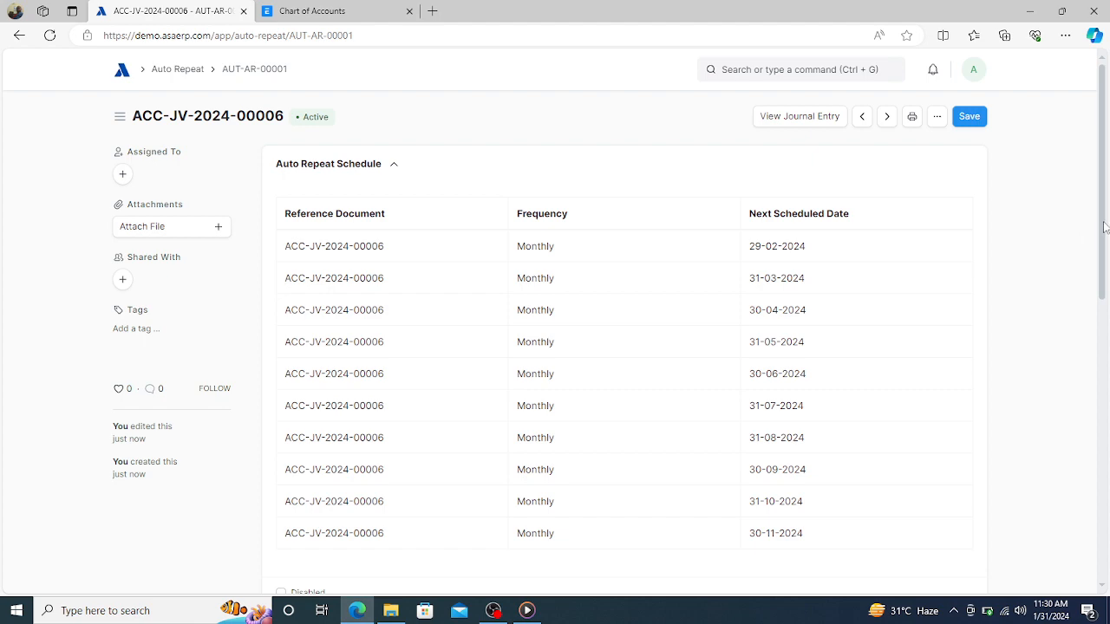
{"action": "mouse_move", "coordinate": [1102, 230]}
{"action": "left_mouse_down"}
{"action": "mouse_move", "coordinate": [1099, 261]}
{"action": "mouse_move", "coordinate": [1101, 228]}
{"action": "left_mouse_up"}
{"action": "left_click_drag", "start_coordinate": [1104, 282], "coordinate": [1050, 478]}
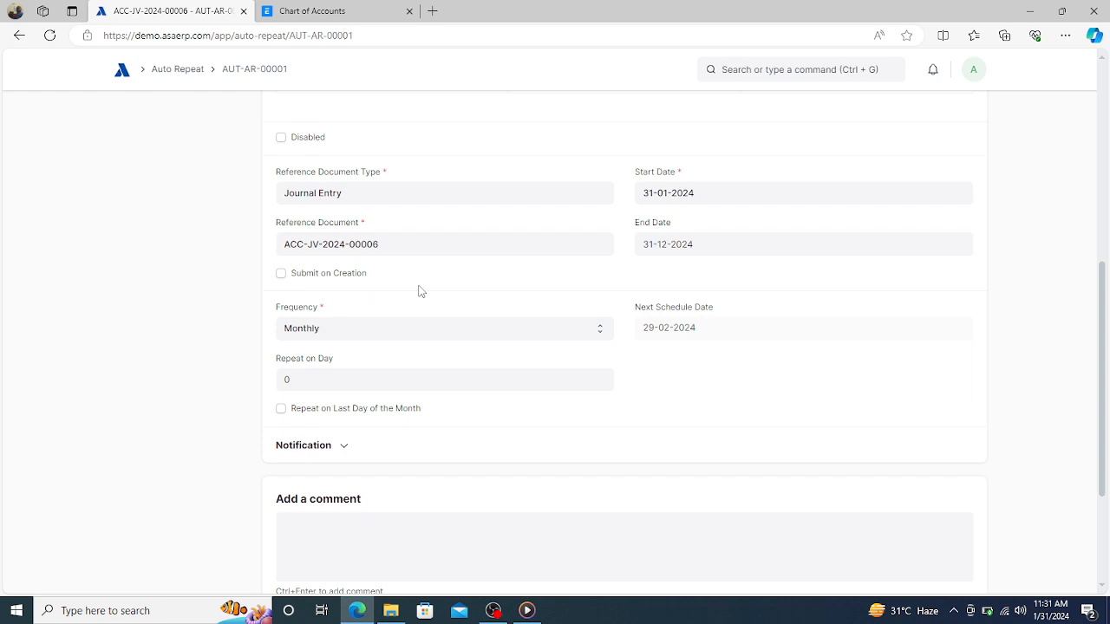
{"action": "left_click", "coordinate": [281, 274]}
{"action": "left_click", "coordinate": [281, 409]}
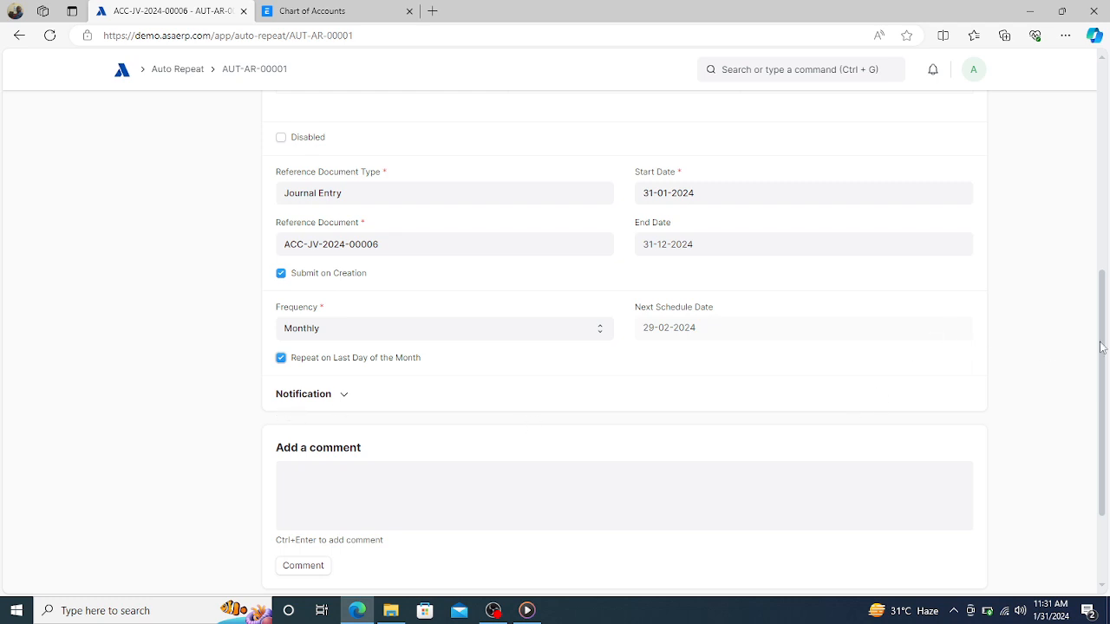
Dismiss the low-battery alert and save the updated auto repeat for ACC-JV-2024-00006.
{"action": "left_click_drag", "start_coordinate": [1102, 348], "coordinate": [1108, 131]}
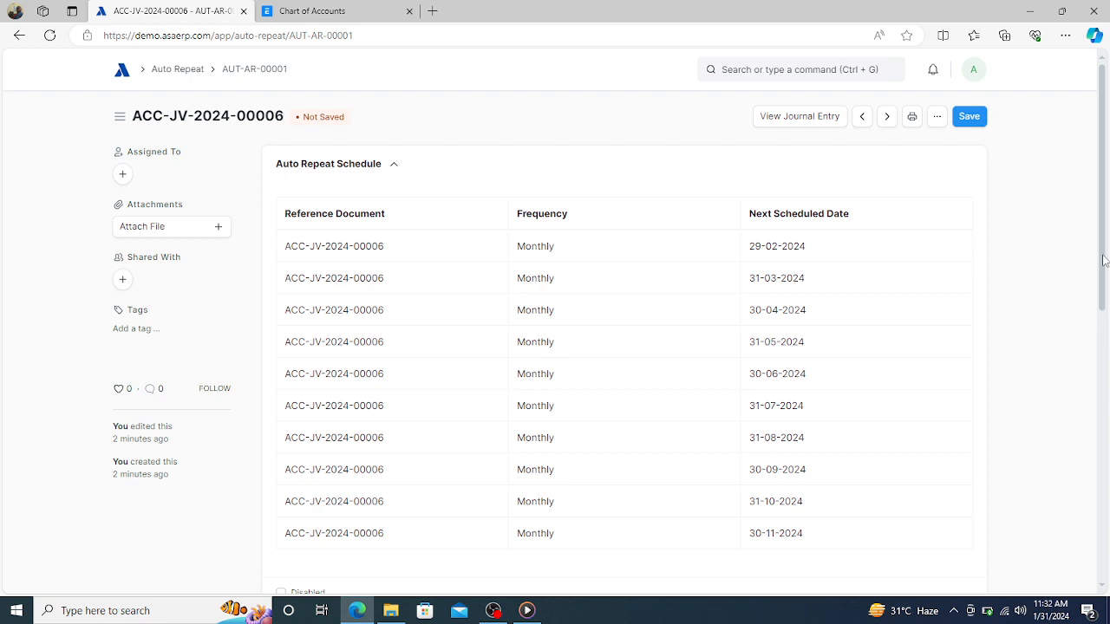
{"action": "scroll", "coordinate": [1098, 321], "scroll_direction": "down", "scroll_amount": 2}
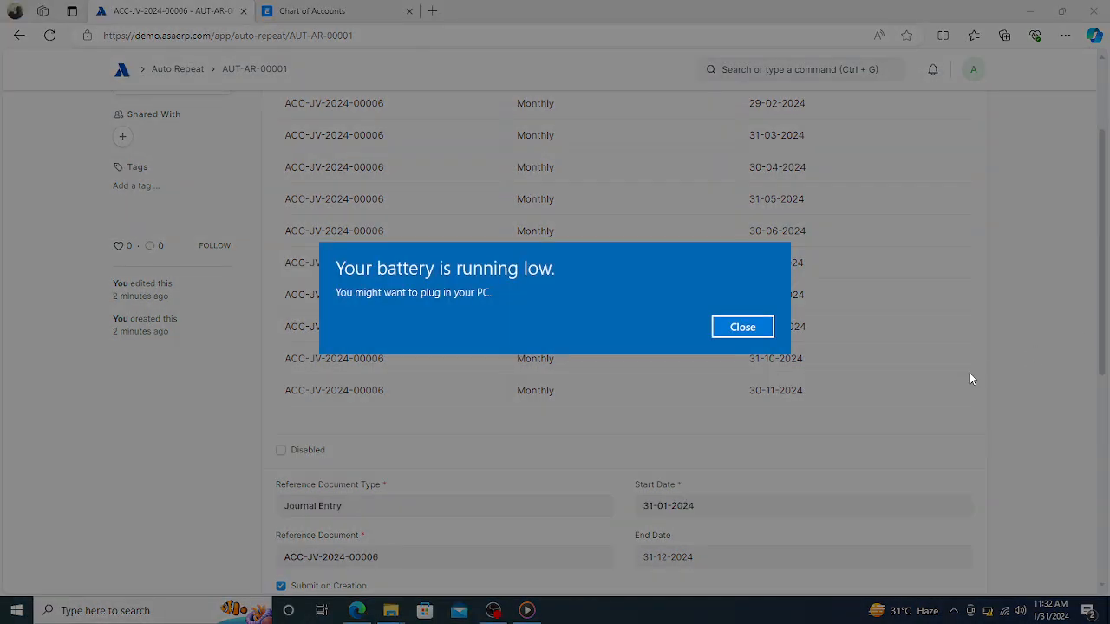
{"action": "left_click", "coordinate": [743, 328]}
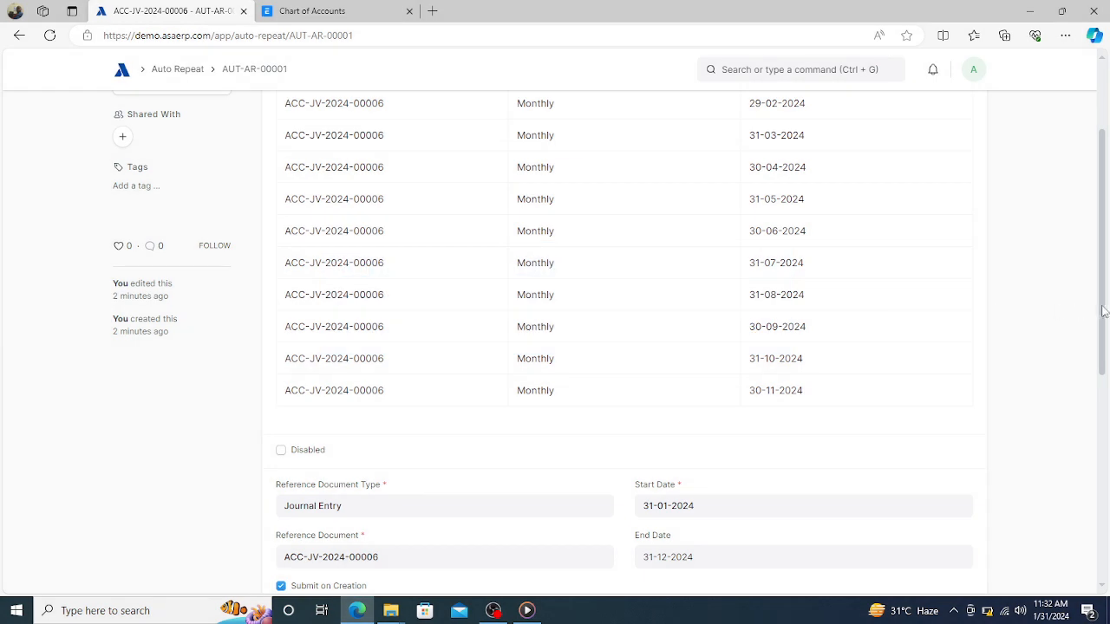
{"action": "scroll", "coordinate": [1100, 319], "scroll_direction": "up", "scroll_amount": 2}
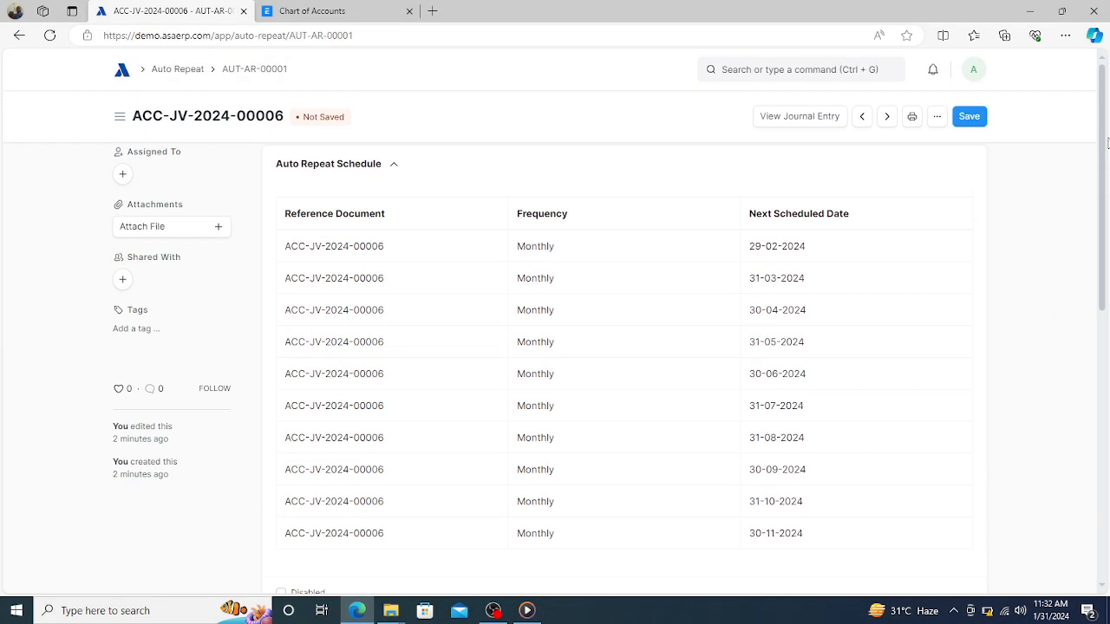
{"action": "left_click", "coordinate": [969, 119]}
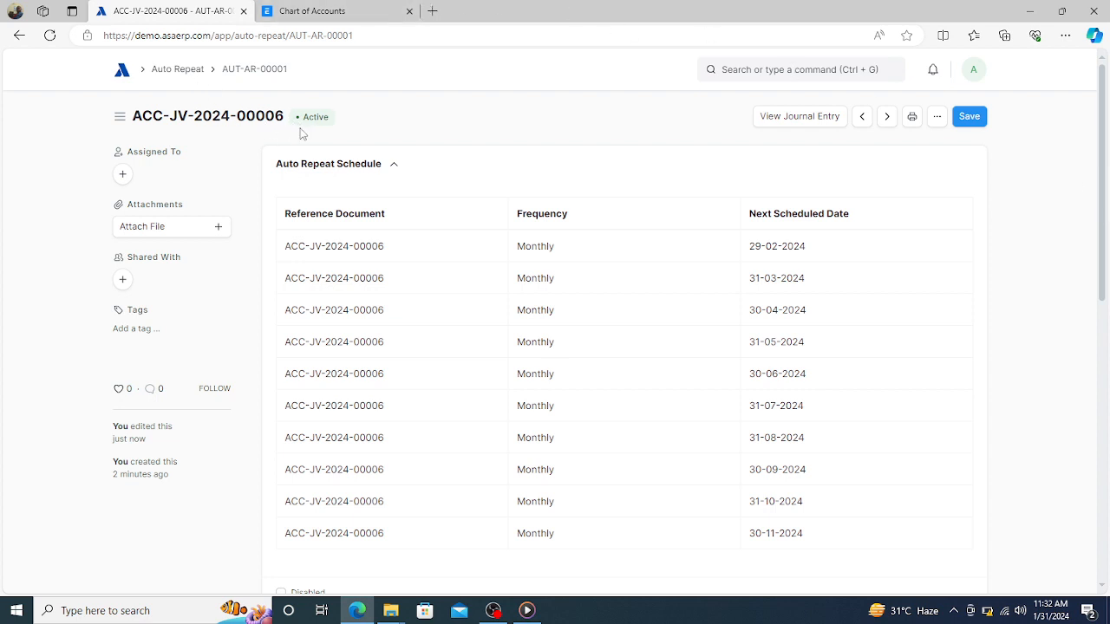
Reopen the ACC-JV-2024-00006 auto repeat from the Auto Repeat list, mark it as Disabled and save it.
{"action": "left_click", "coordinate": [172, 73]}
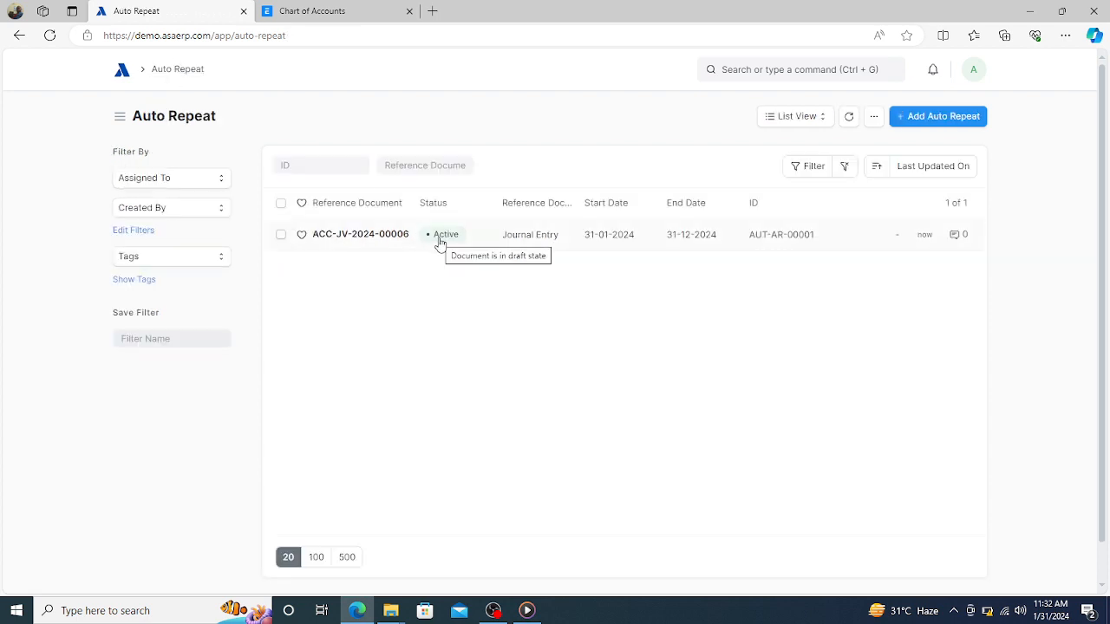
{"action": "left_click", "coordinate": [385, 236]}
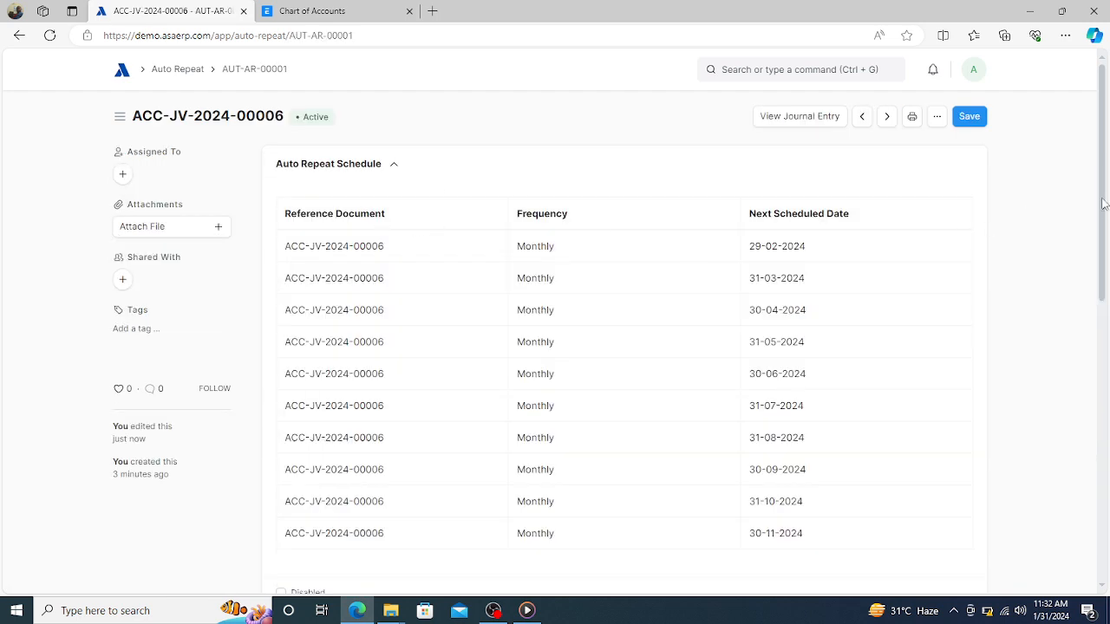
{"action": "left_click_drag", "start_coordinate": [1103, 204], "coordinate": [1100, 287]}
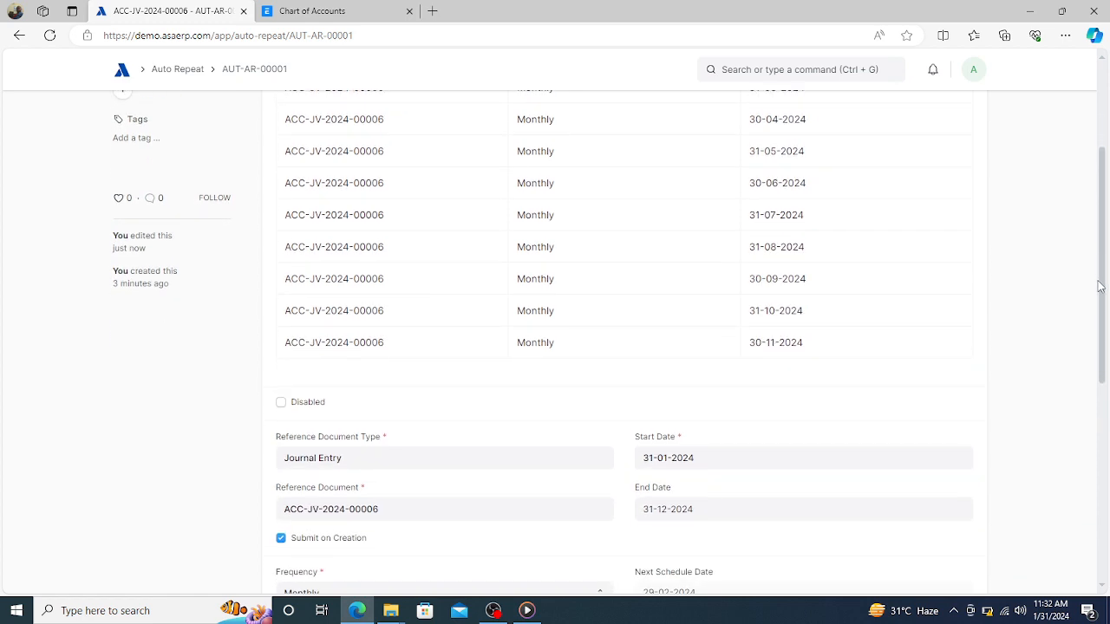
{"action": "left_click", "coordinate": [280, 406]}
{"action": "scroll", "coordinate": [1103, 111], "scroll_direction": "up", "scroll_amount": 1}
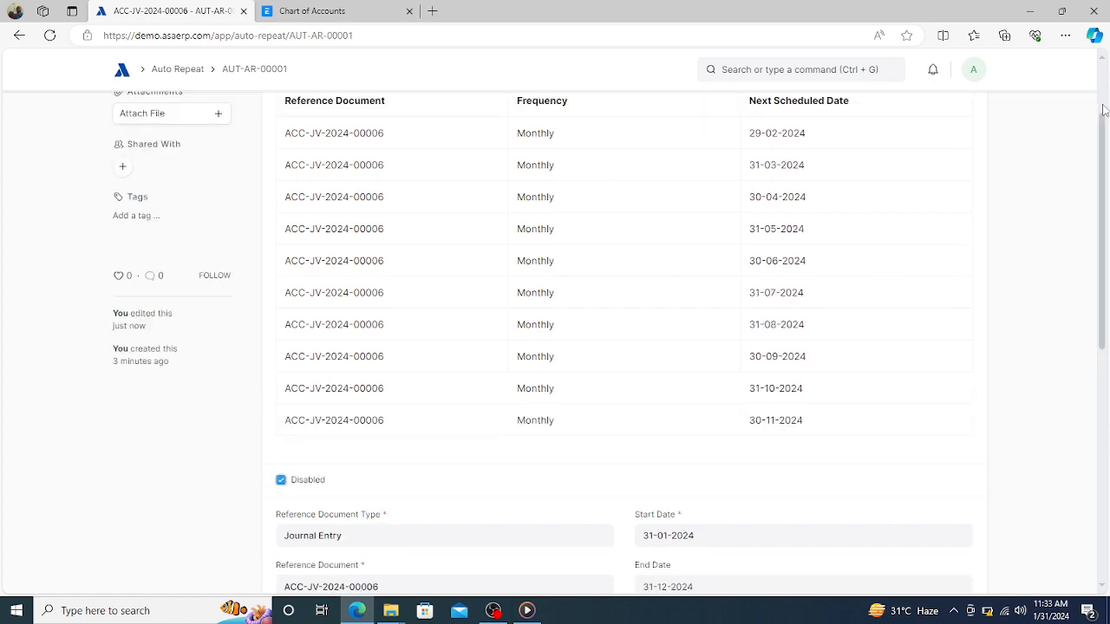
{"action": "scroll", "coordinate": [1103, 111], "scroll_direction": "up", "scroll_amount": 2}
{"action": "left_click", "coordinate": [976, 118]}
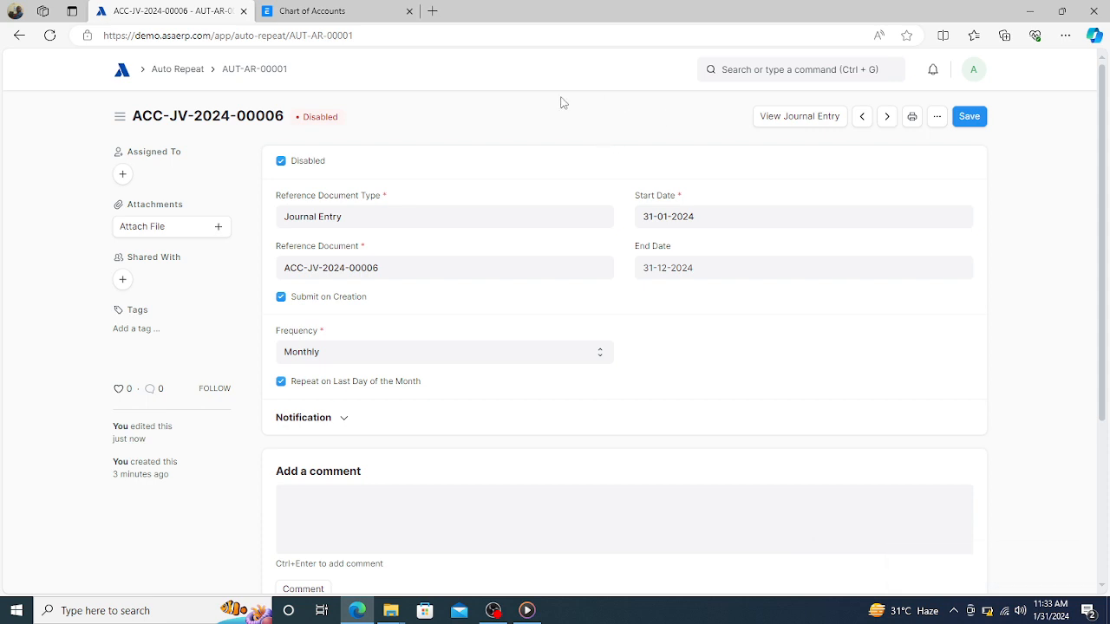
Clear the Disabled option on the ACC-JV-2024-00006 auto repeat and save the schedule again.
{"action": "left_click", "coordinate": [281, 162]}
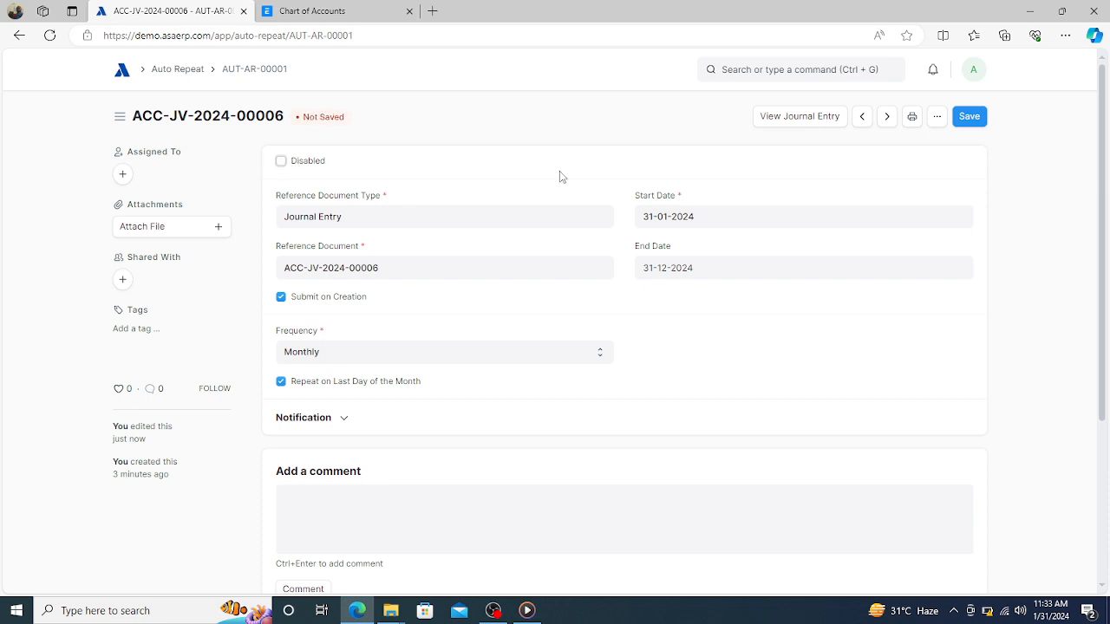
{"action": "left_click", "coordinate": [969, 117]}
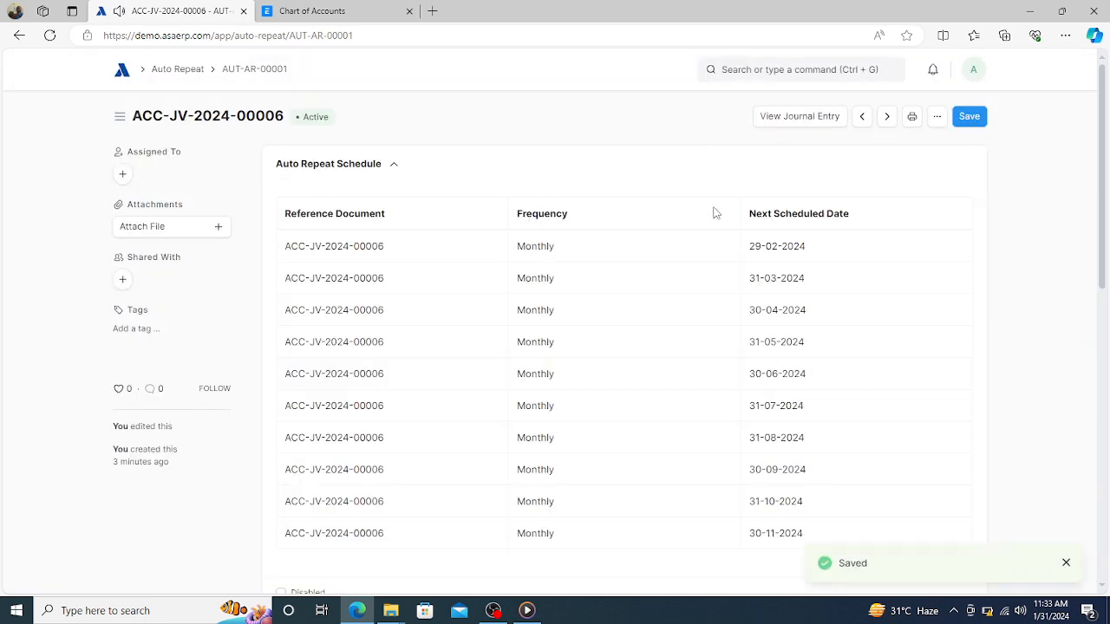